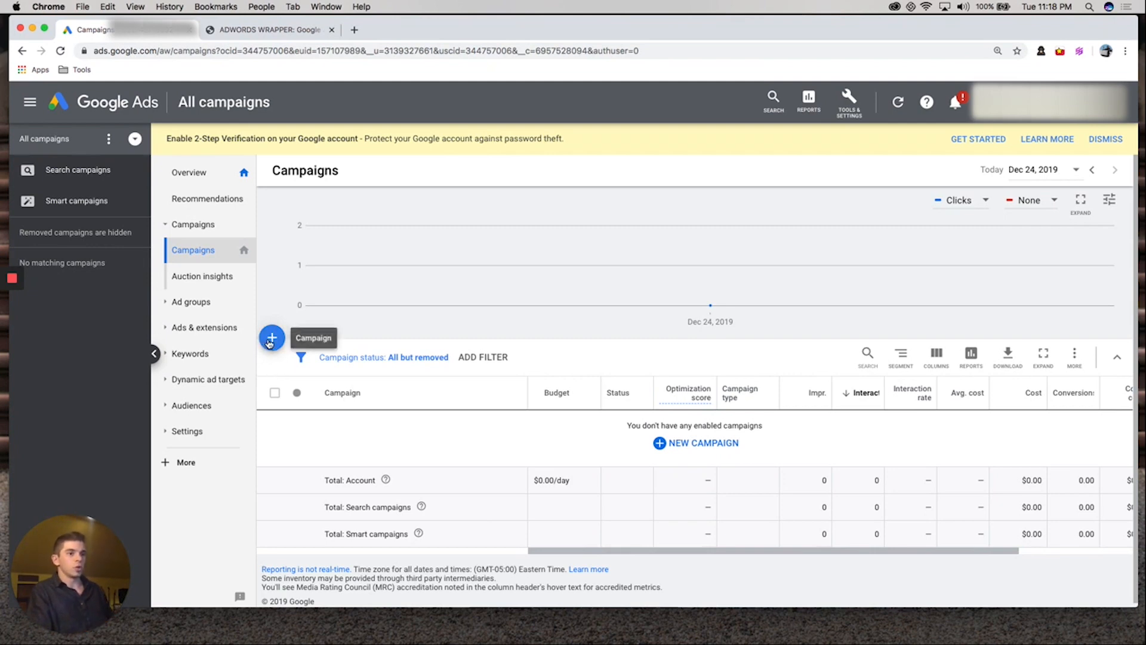
Start a new Search campaign without a goal's guidance and continue to its campaign settings
left_click(270, 340)
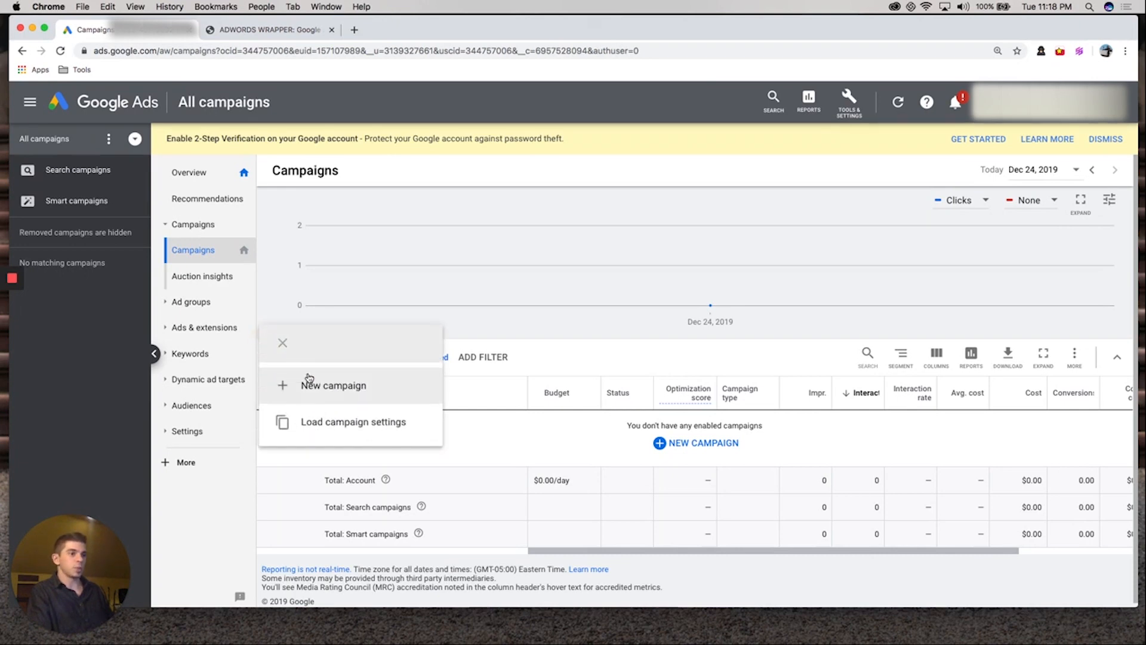
left_click(310, 382)
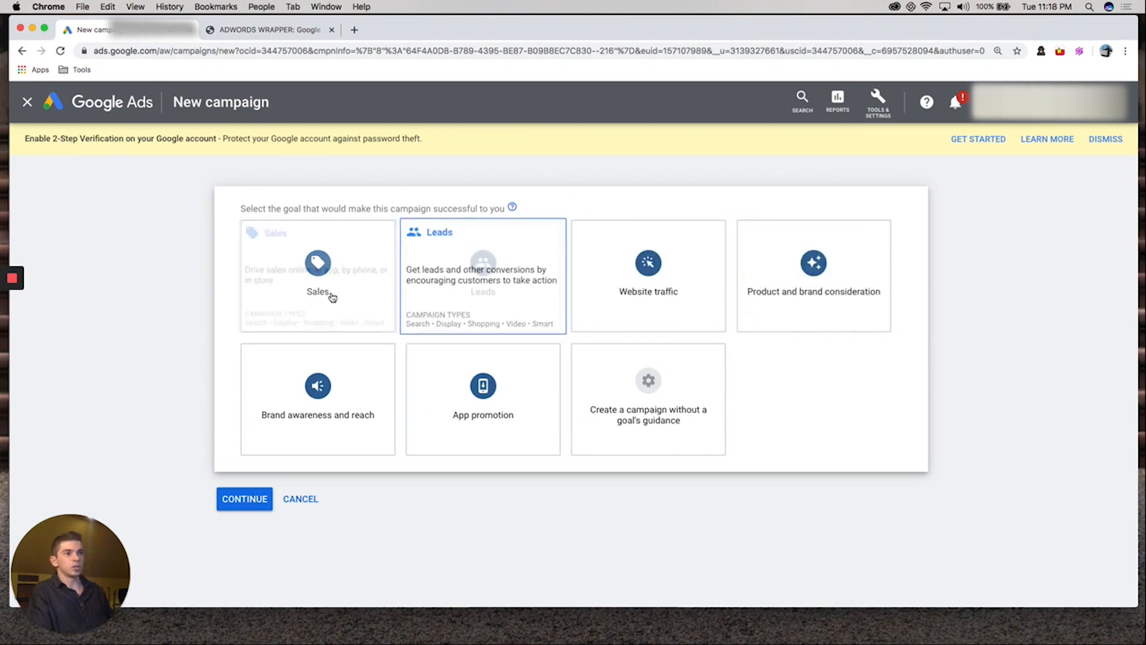
left_click(678, 397)
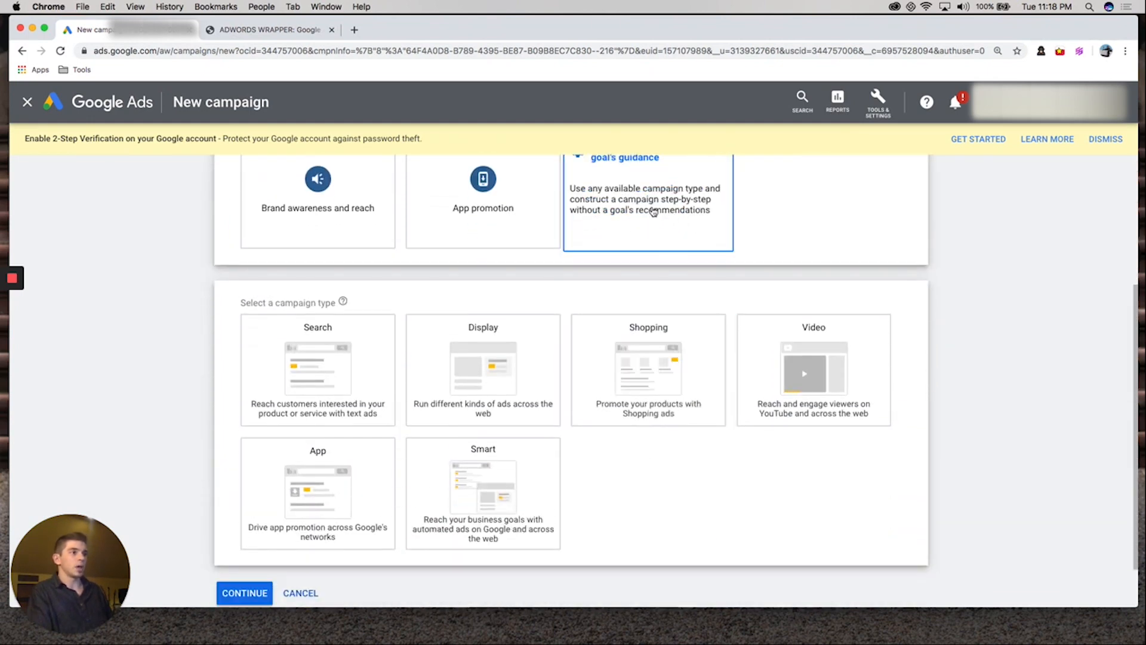
left_click(328, 378)
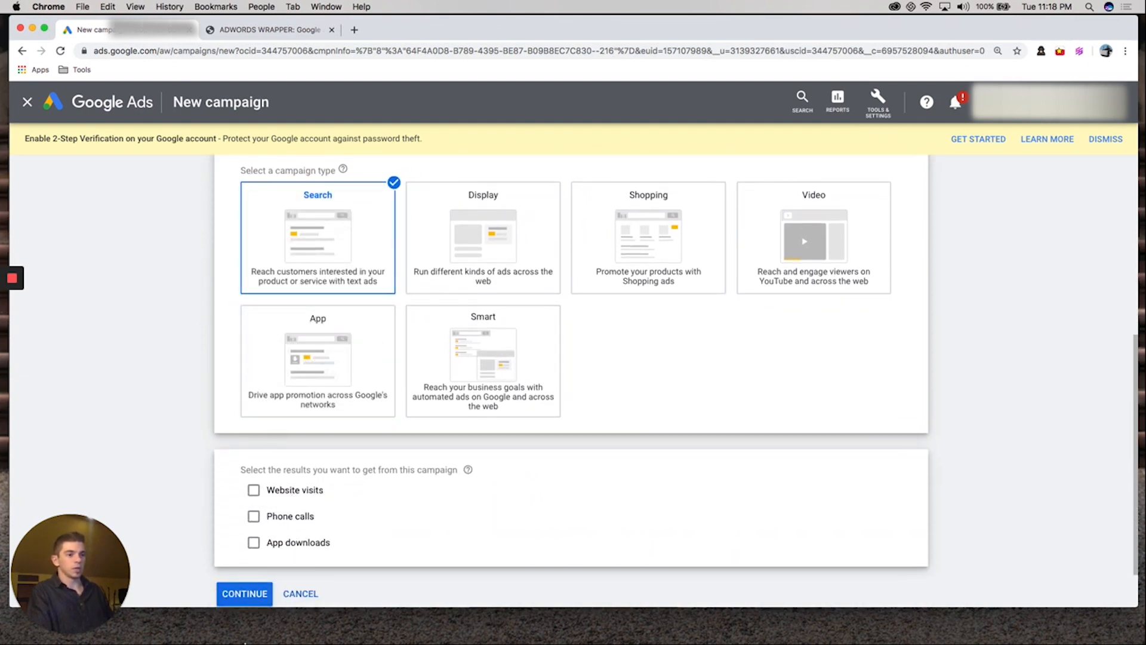
left_click(245, 594)
Insert "Black Shirt Company - Branded " before the default text in the campaign name
scroll(304, 437, "down", 1)
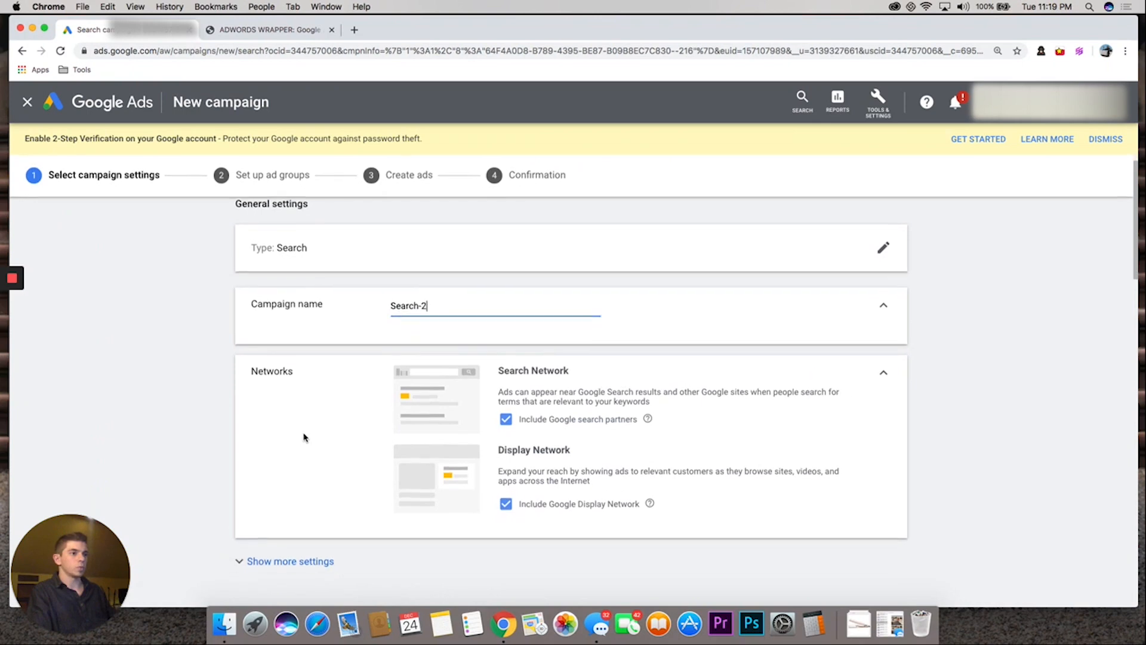
left_click(391, 290)
type("BlaCK")
key("BackSpace")
key("BackSpace")
key("BackSpace")
type("ck Shirt Company -")
key("Right")
key("Right")
key("Right")
key("Right")
key("Right")
key("Right")
key("Right")
key("Right")
key("Left")
key("Left")
key("Left")
key("Left")
key("Left")
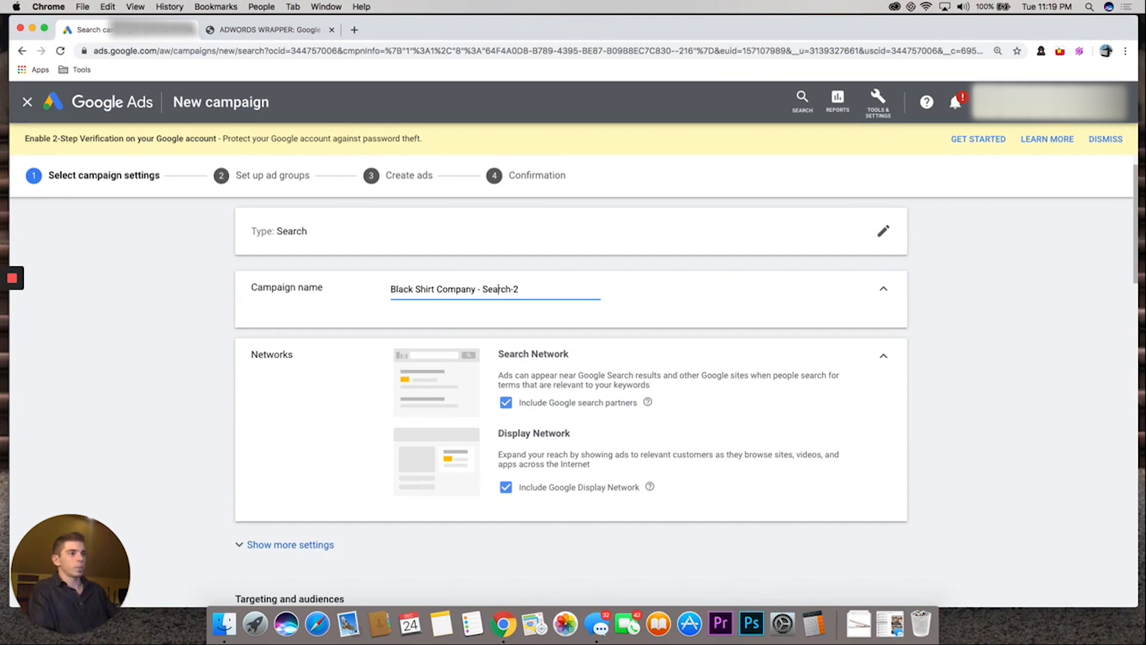
type("Branded")
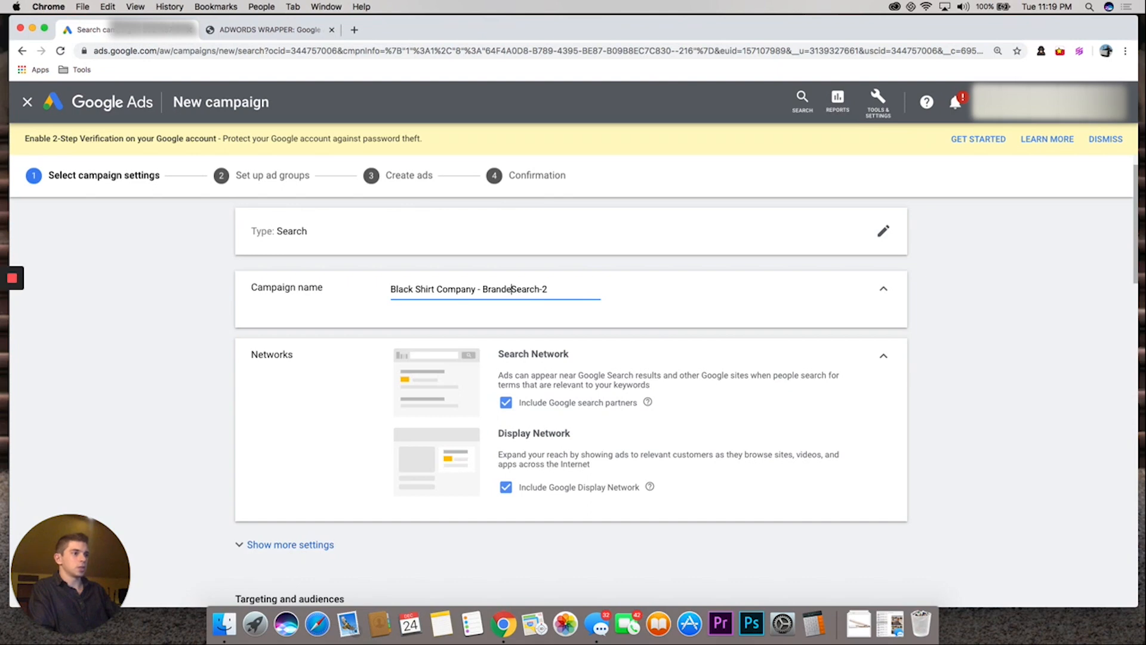
Append " - 12.24.19" to the end of the campaign name
key("Right")
key("Right")
key("Right")
key("Right")
key("Right")
key("Right")
type("- 12.1")
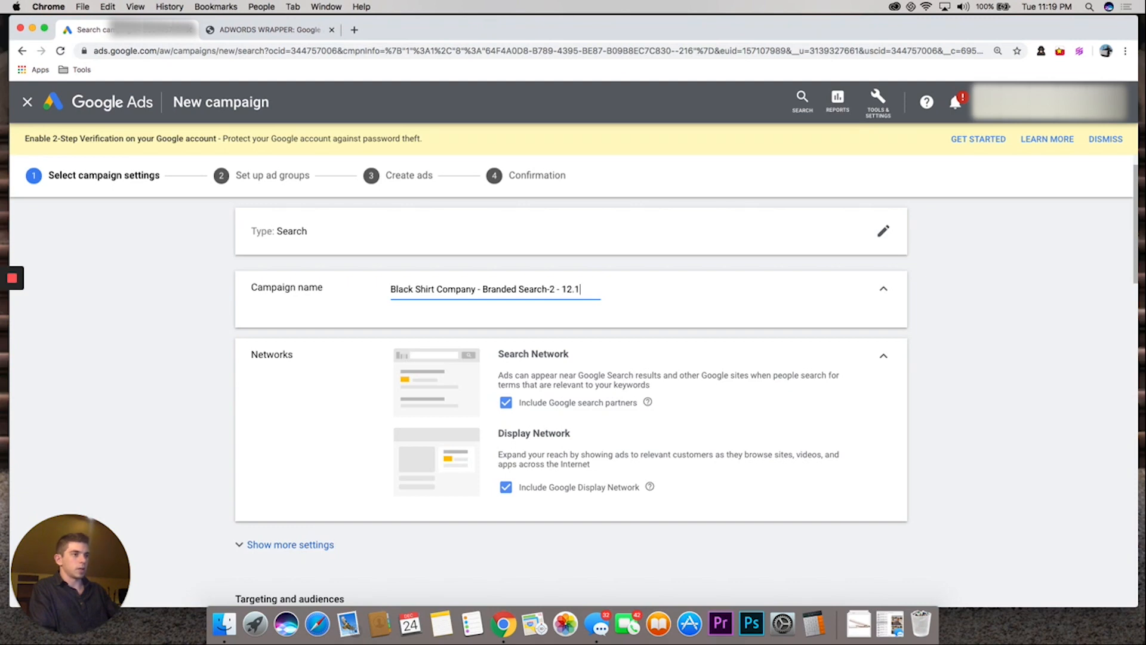
key("BackSpace")
type("24.19")
left_click(302, 397)
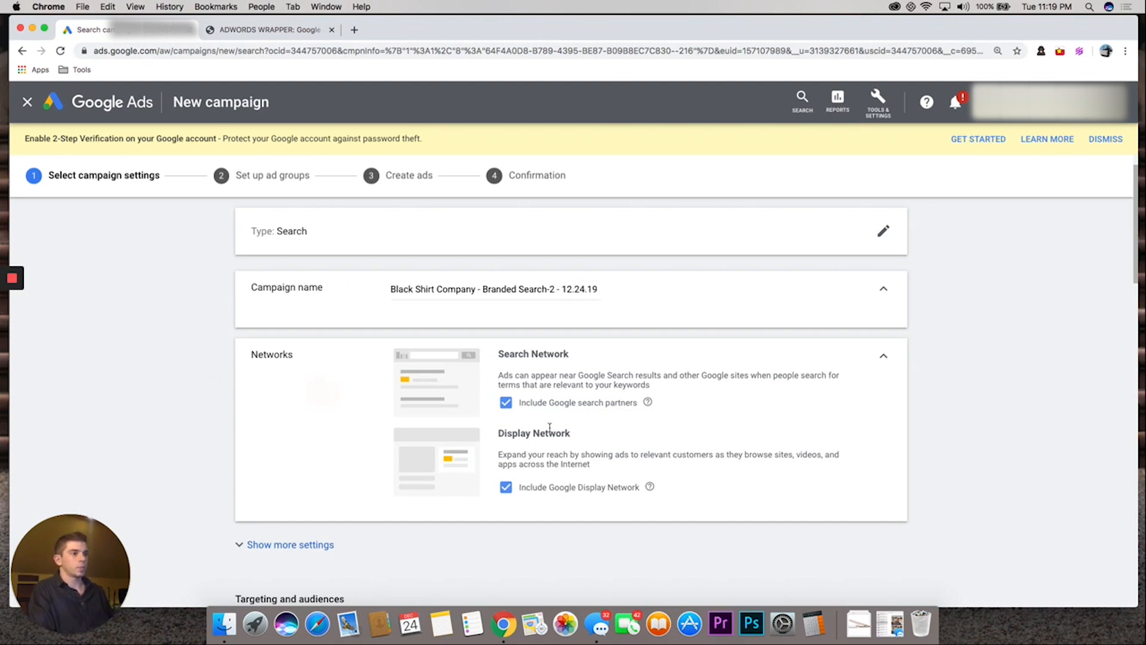
Exclude the Google Display Network from the campaign's networks and briefly check the additional general settings
scroll(546, 427, "down", 2)
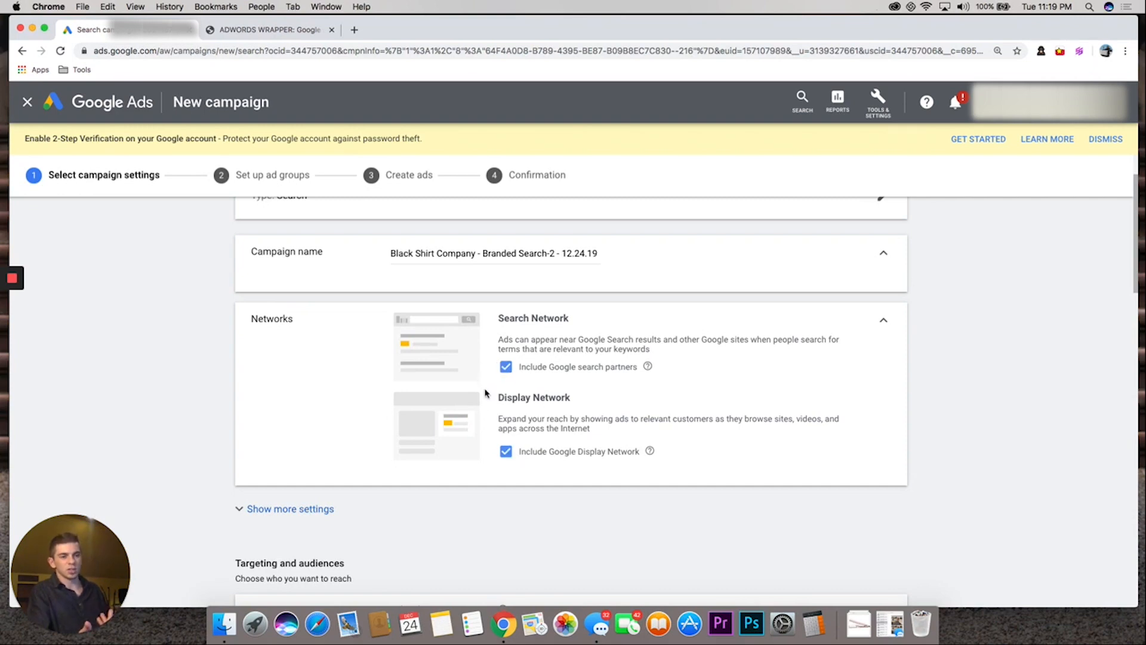
left_click(507, 453)
scroll(225, 454, "down", 3)
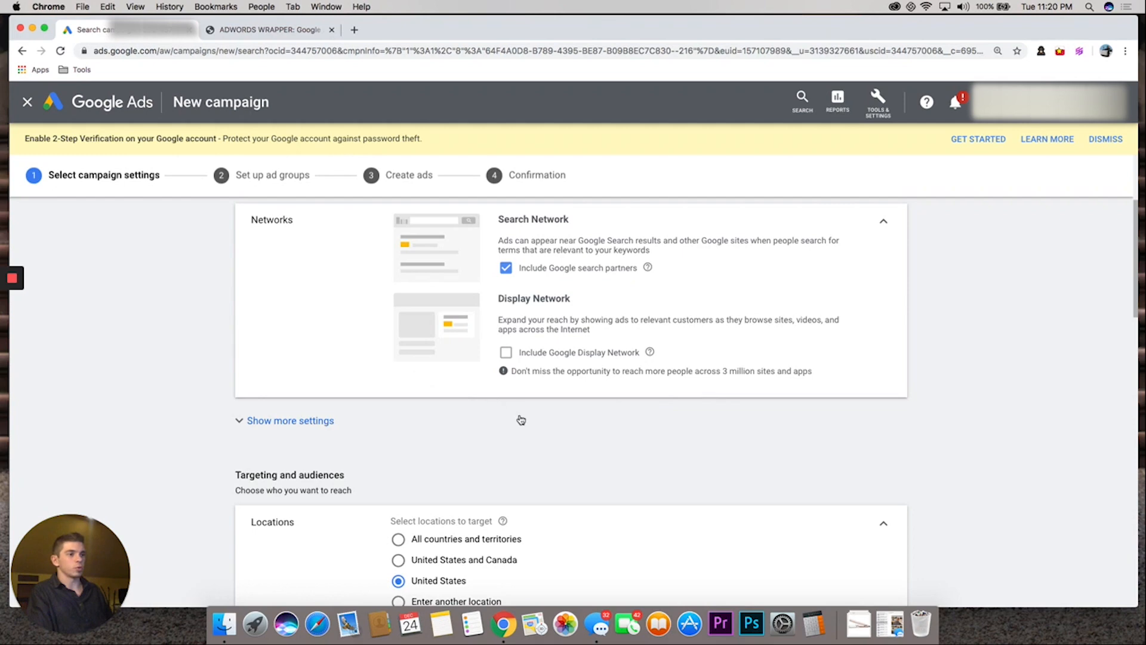
scroll(373, 418, "down", 6)
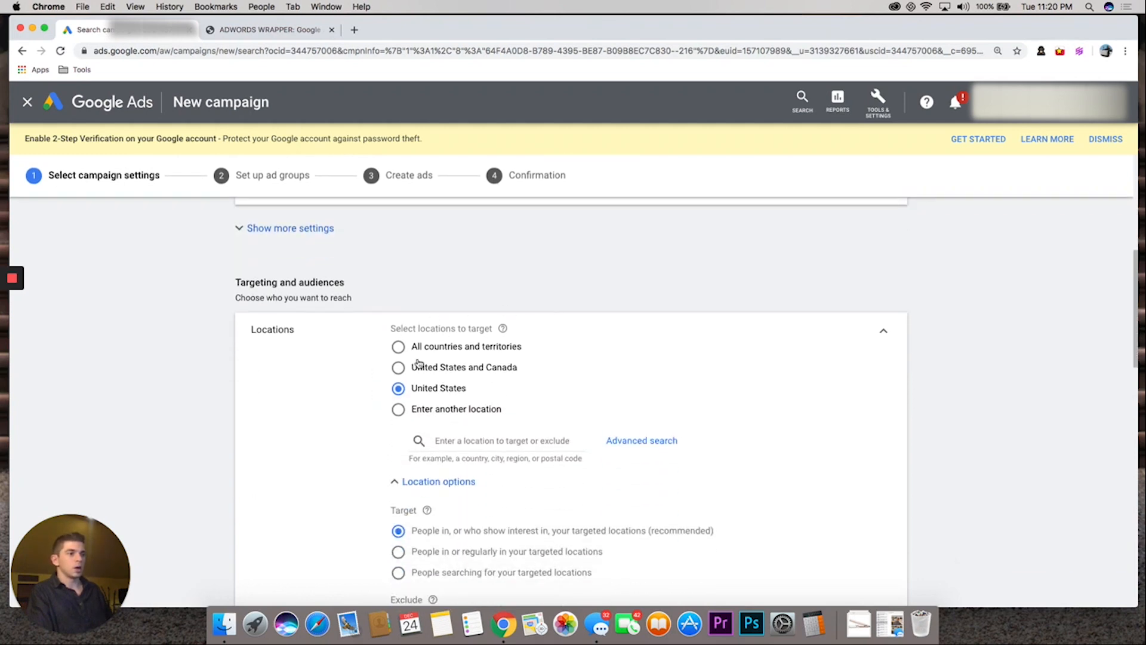
left_click(273, 230)
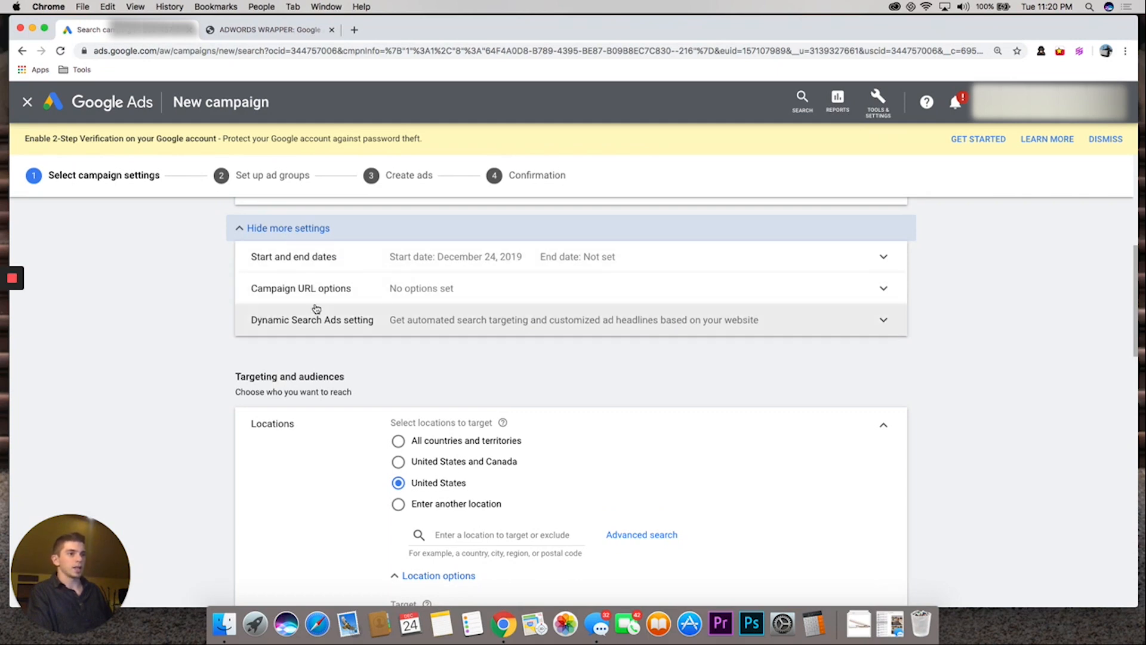
left_click(234, 227)
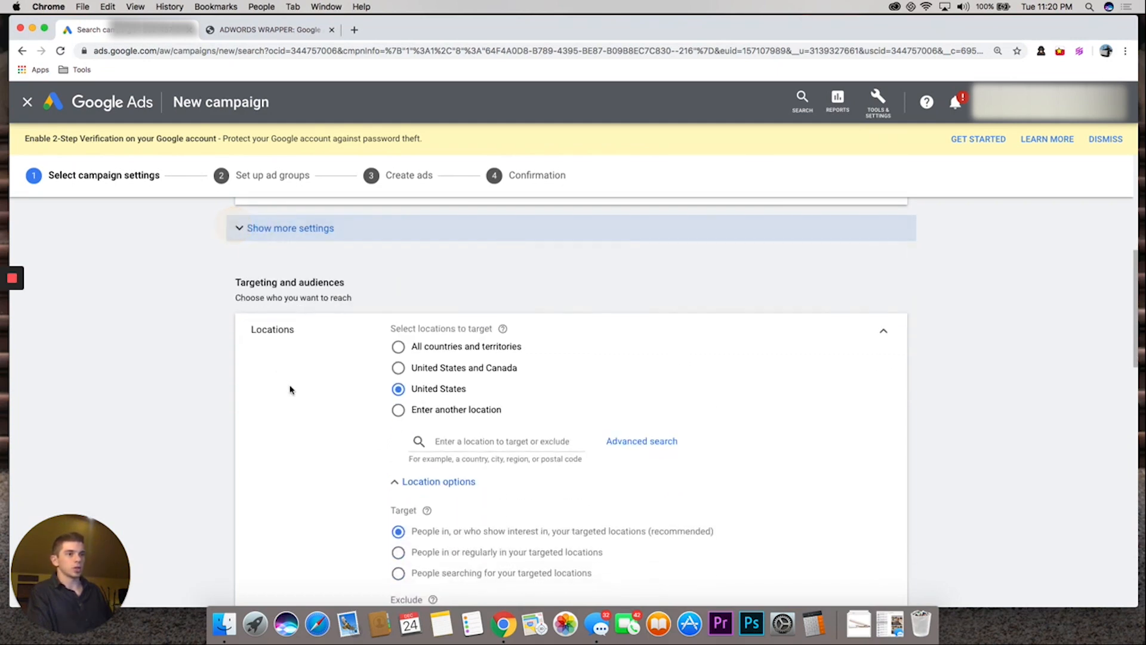
Set the location targeting option to "People in or regularly in your targeted locations"
scroll(290, 389, "down", 4)
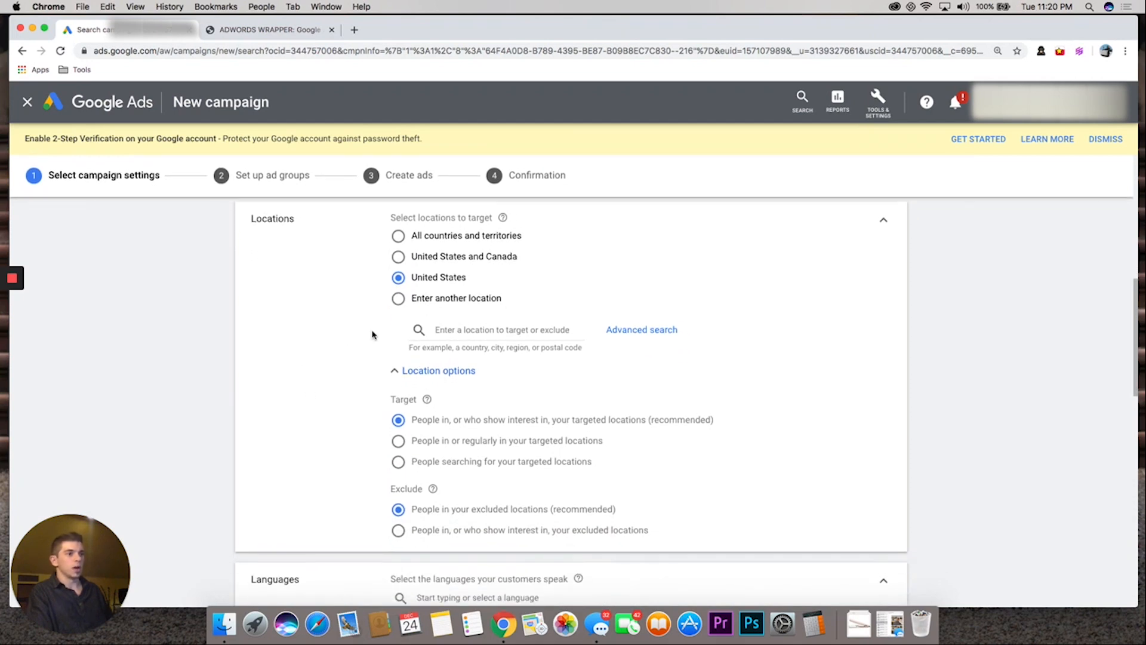
scroll(431, 488, "down", 2)
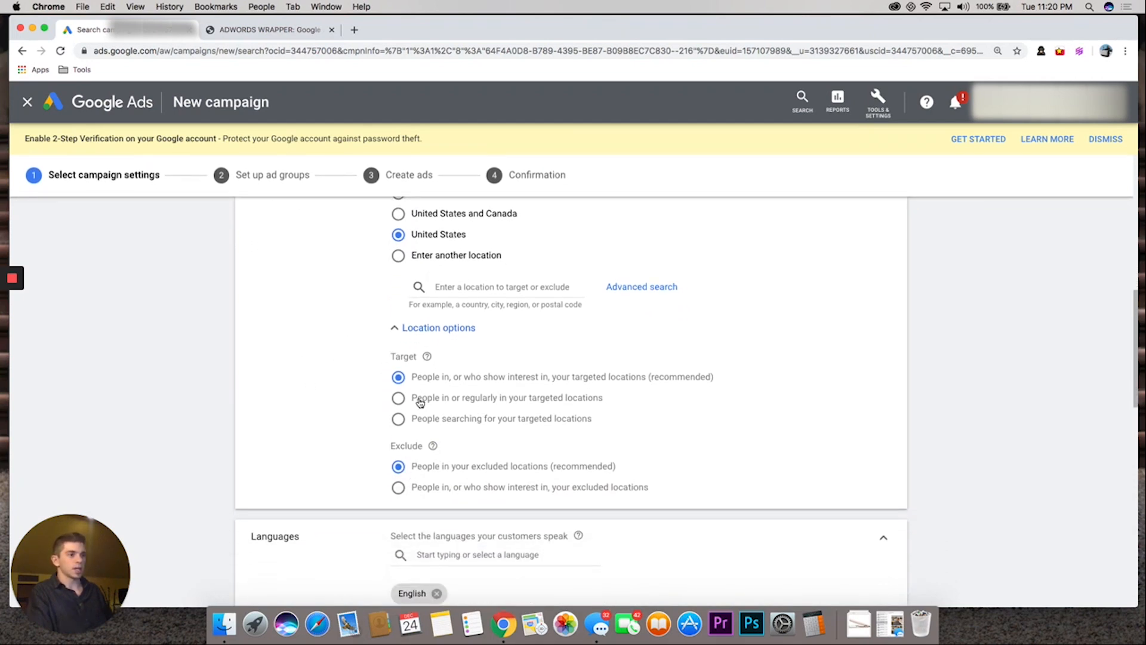
left_click(399, 399)
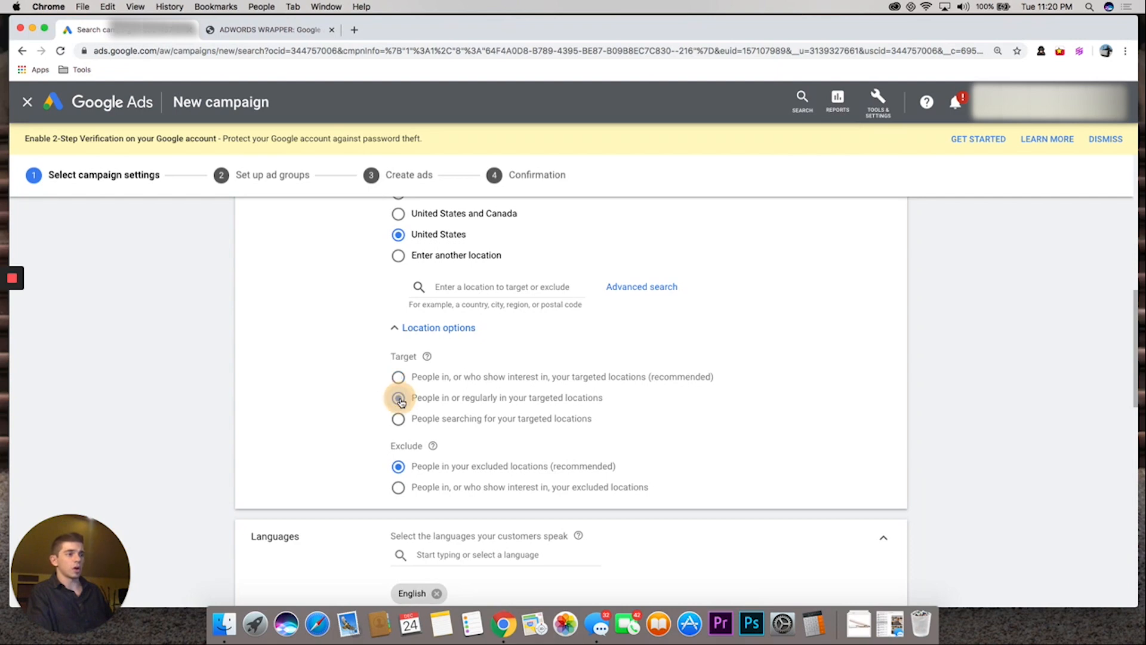
Set the campaign's average daily budget to $10
scroll(391, 397, "down", 3)
scroll(417, 358, "down", 1)
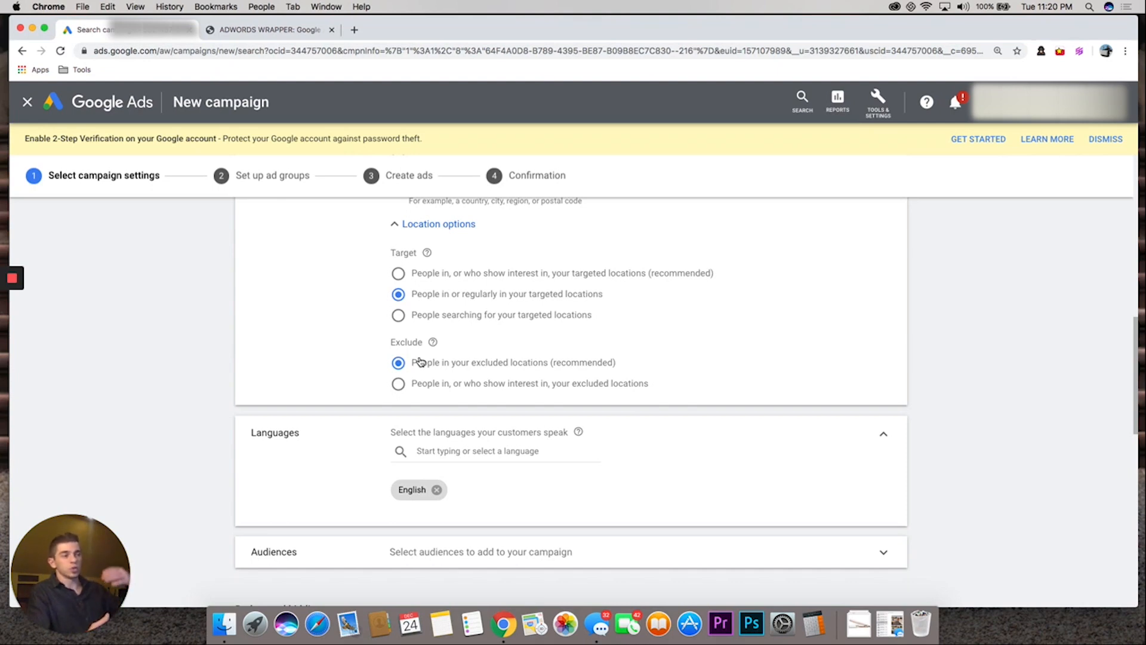
scroll(398, 478, "down", 3)
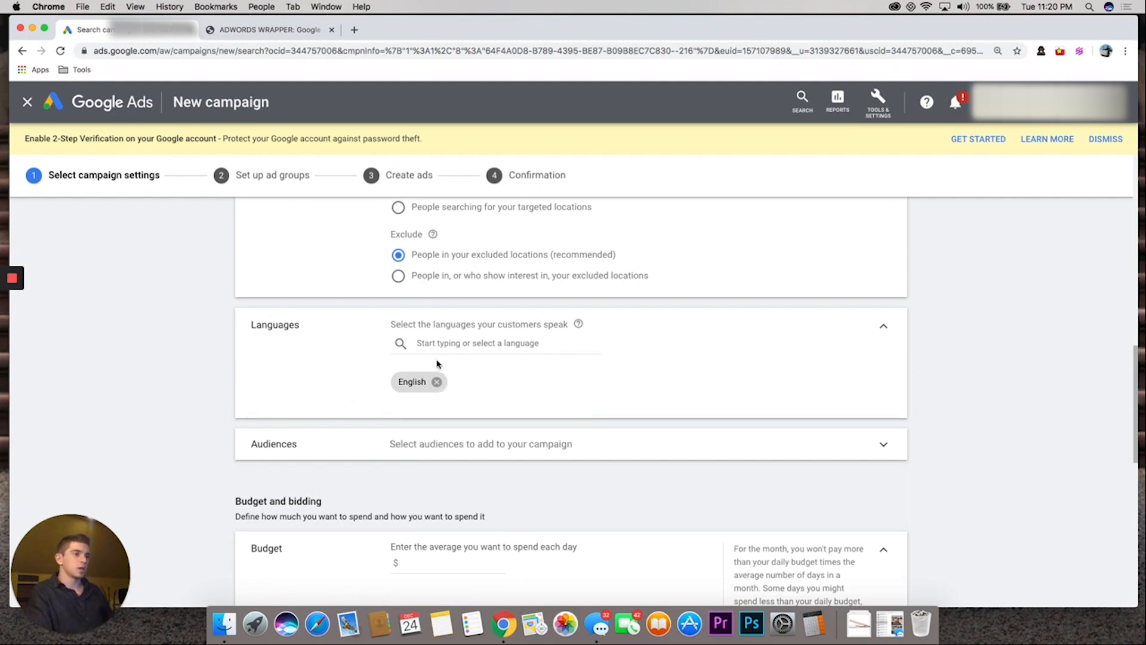
scroll(439, 430, "down", 1)
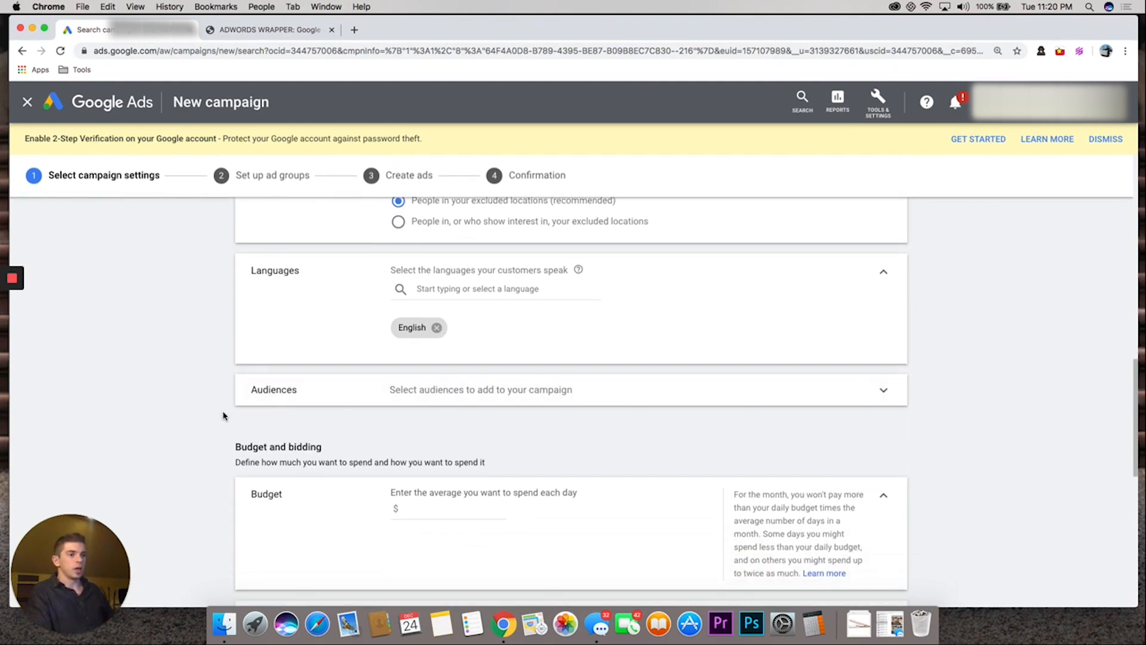
scroll(223, 414, "down", 4)
left_click(451, 362)
type("10")
Save the campaign settings without adding ad extensions and continue to the ad group setup
scroll(299, 428, "down", 5)
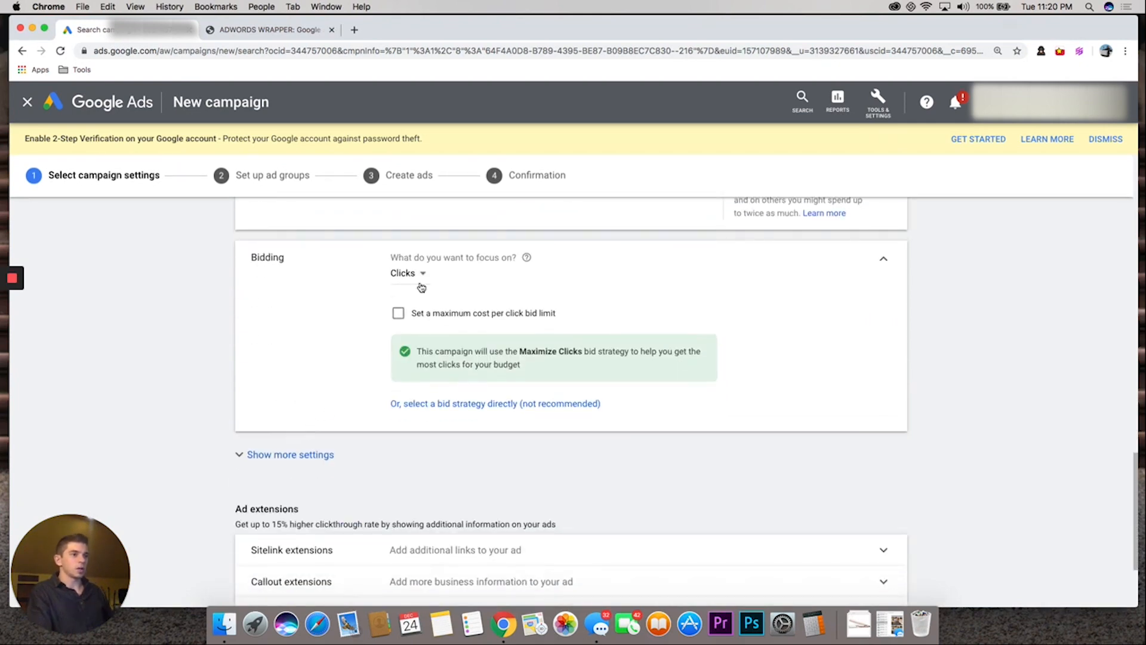
scroll(235, 486, "down", 3)
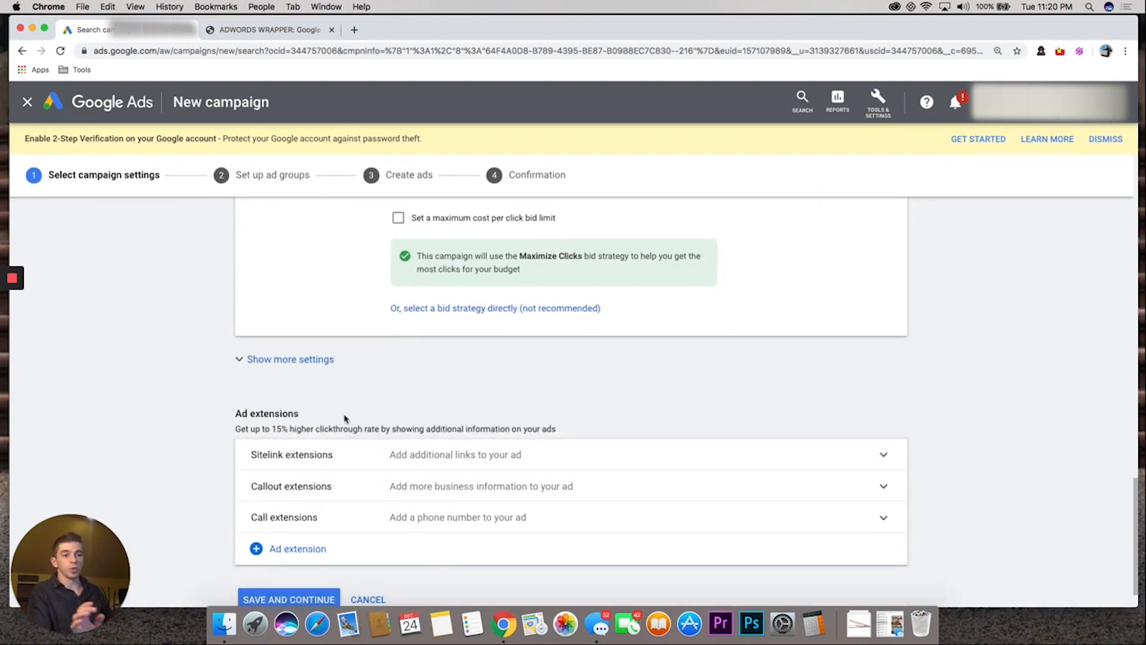
scroll(293, 439, "down", 1)
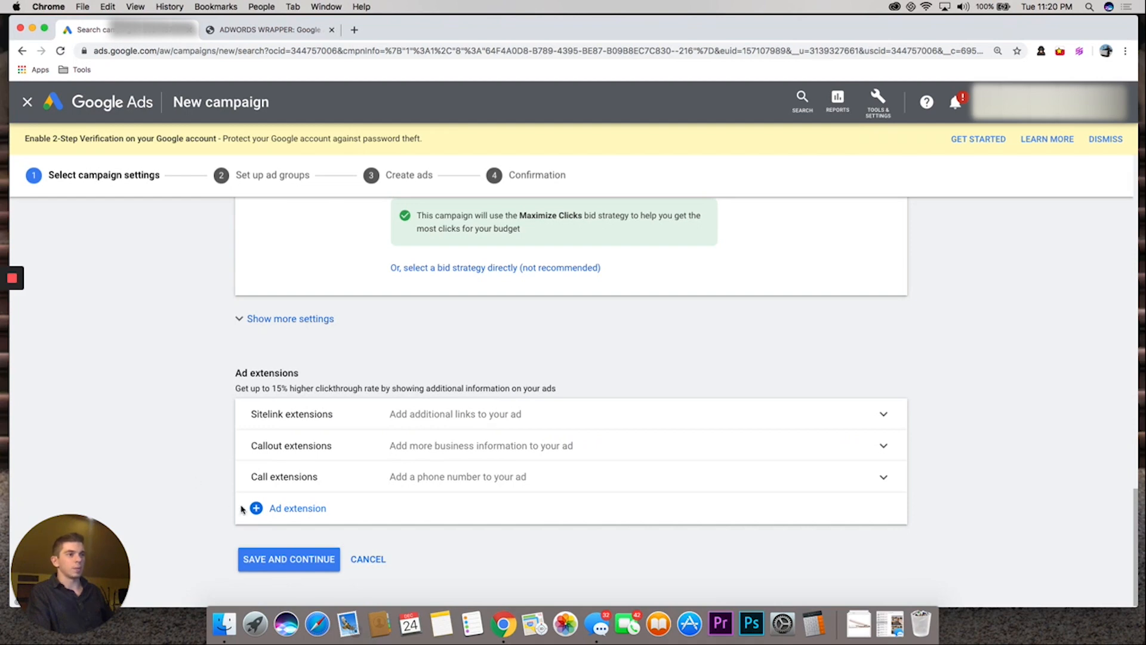
left_click(257, 570)
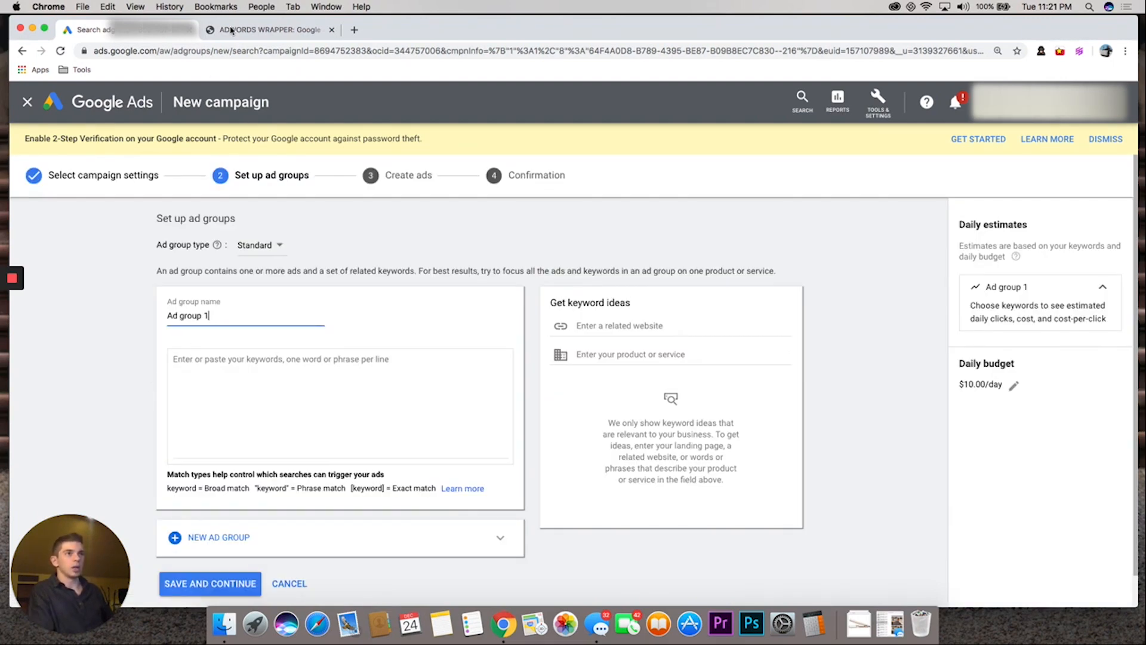
Switch to the AdWords Wrapper site and examine its address and the modified broad, phrase and exact match output heading
left_click(234, 31)
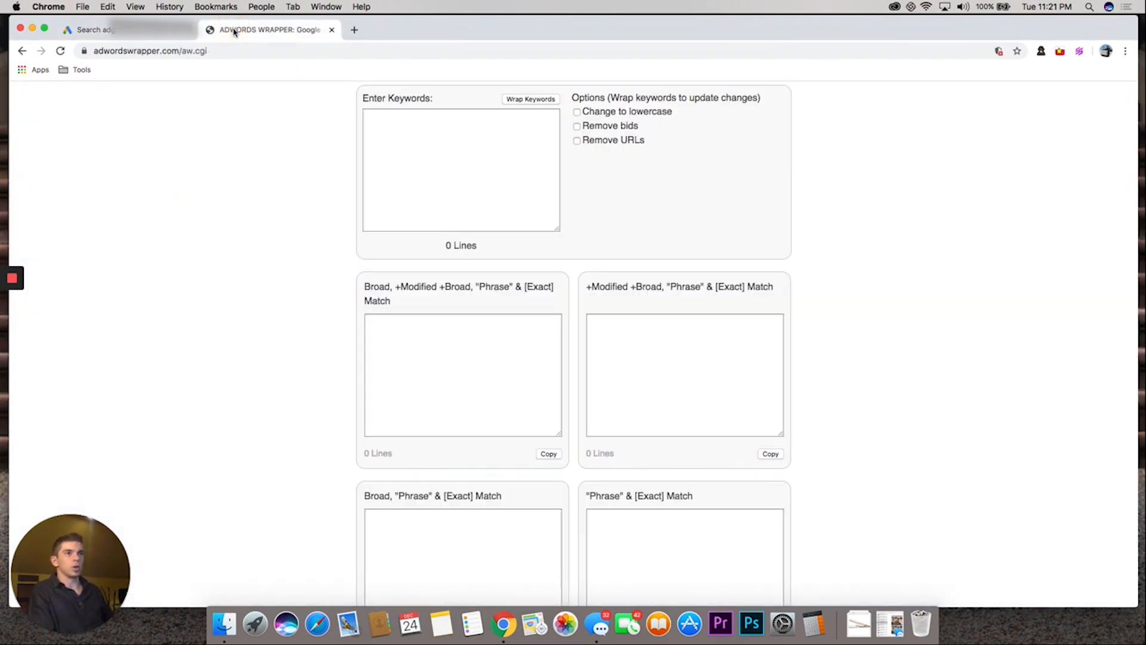
left_click_drag(95, 50, 177, 50)
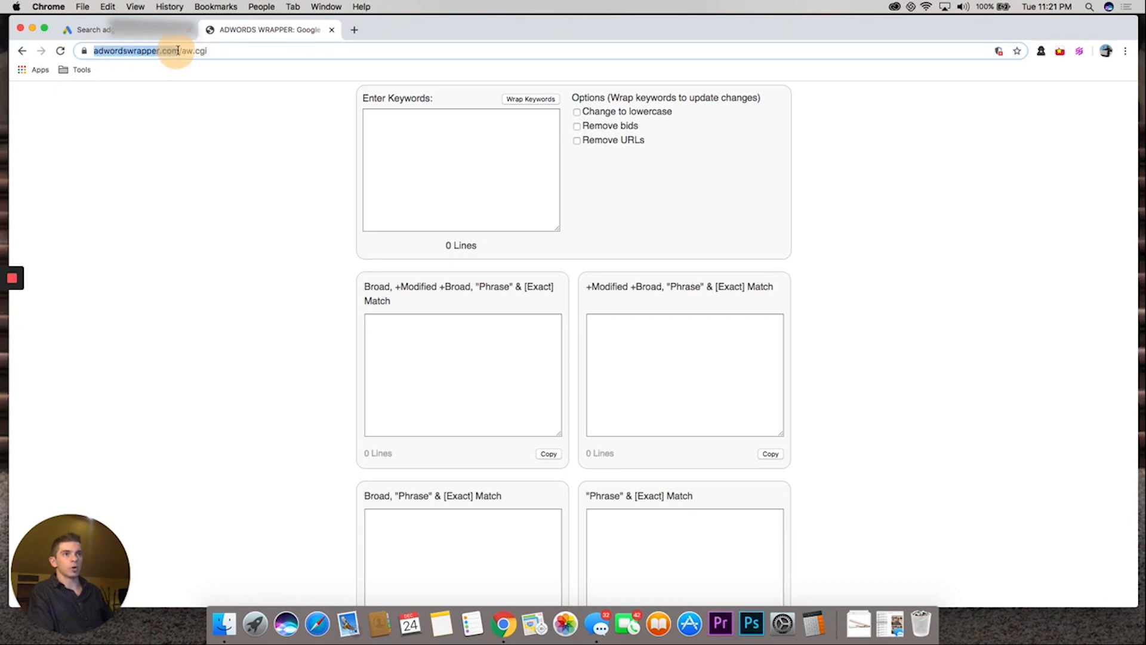
left_click(242, 172)
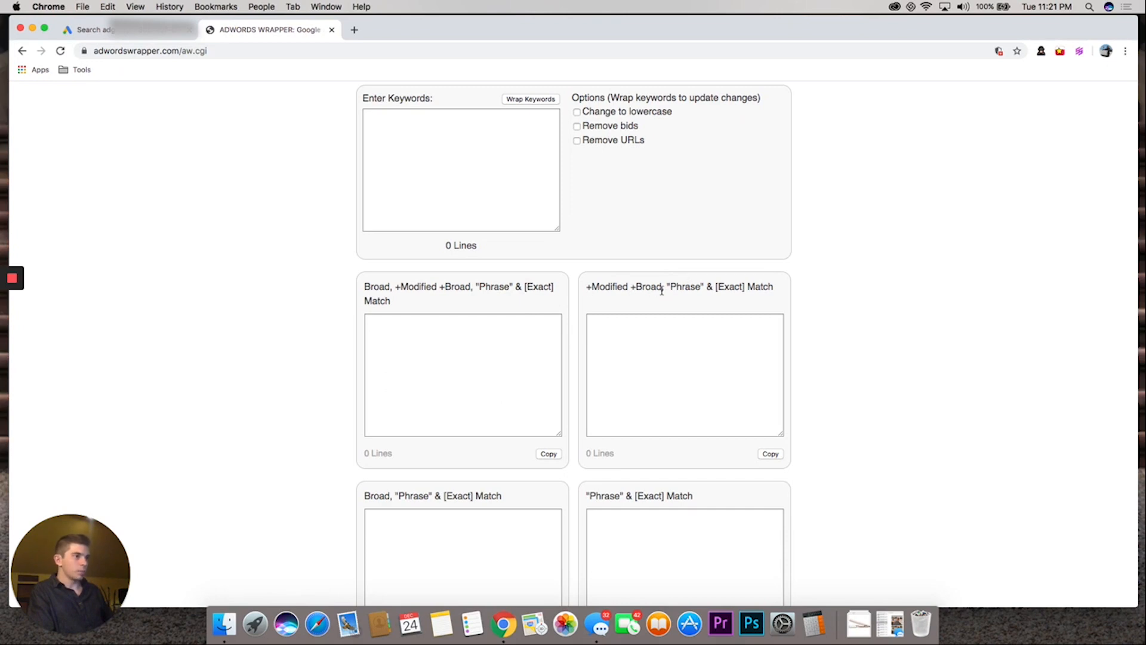
left_click_drag(714, 286, 592, 285)
left_click(340, 213)
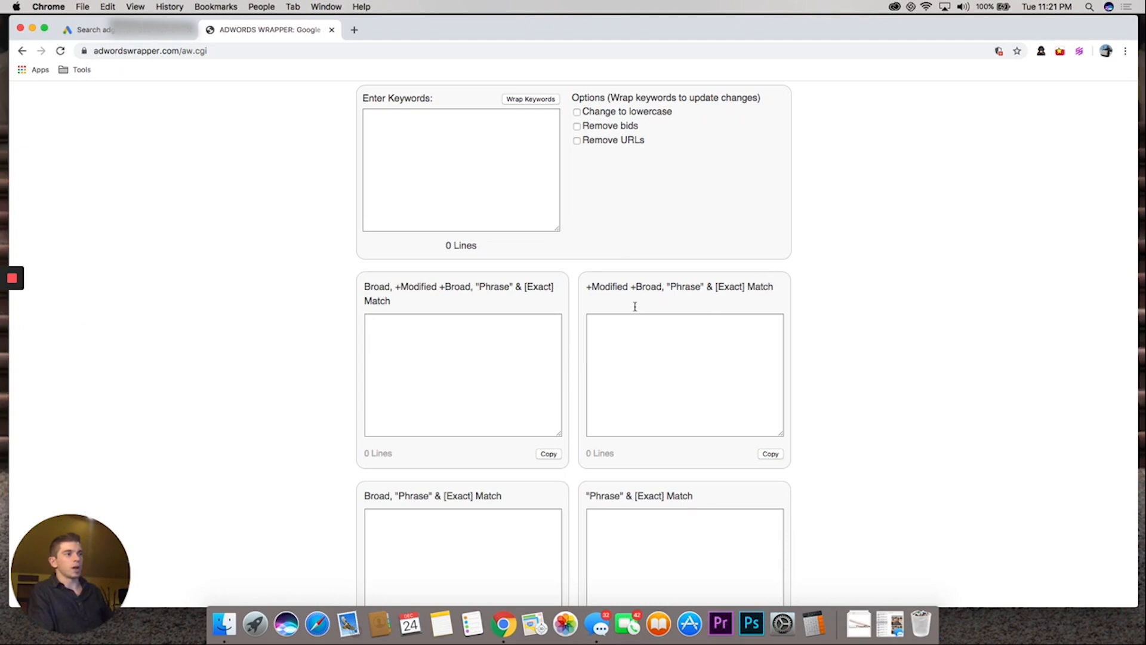
left_click_drag(587, 286, 657, 285)
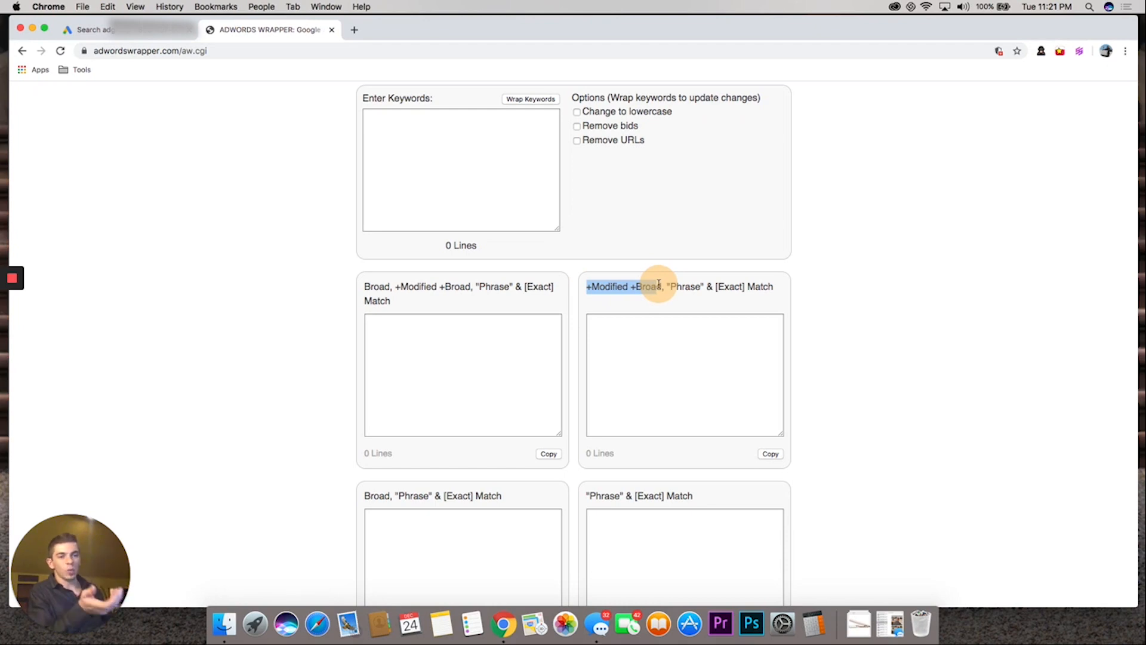
left_click_drag(658, 284, 658, 284)
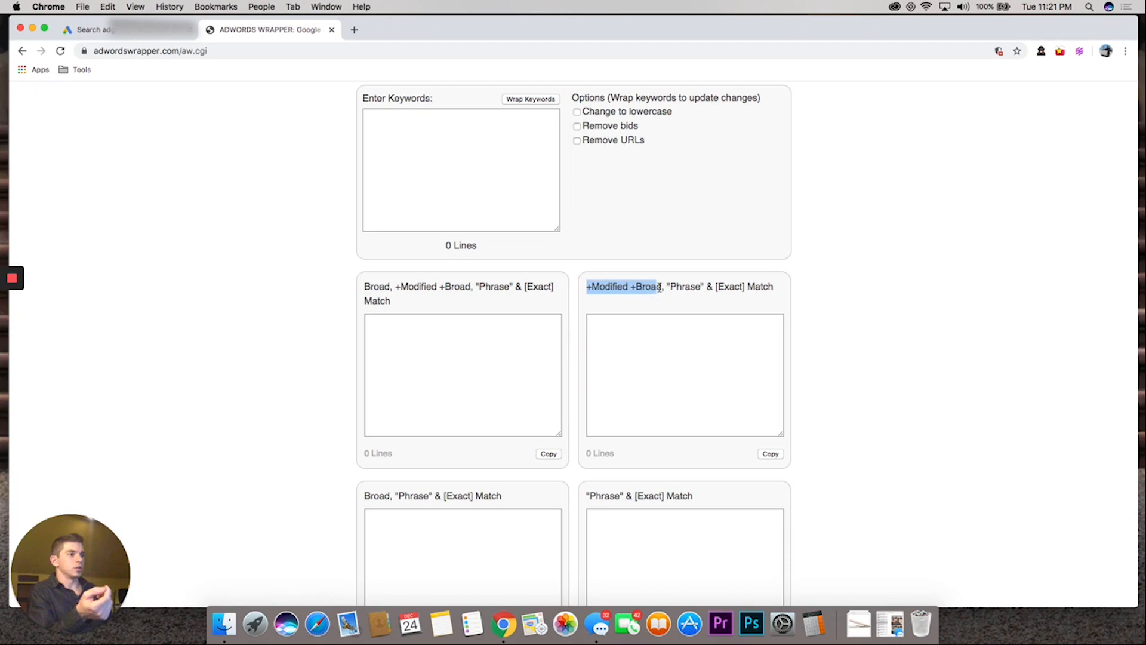
left_click_drag(661, 288, 585, 291)
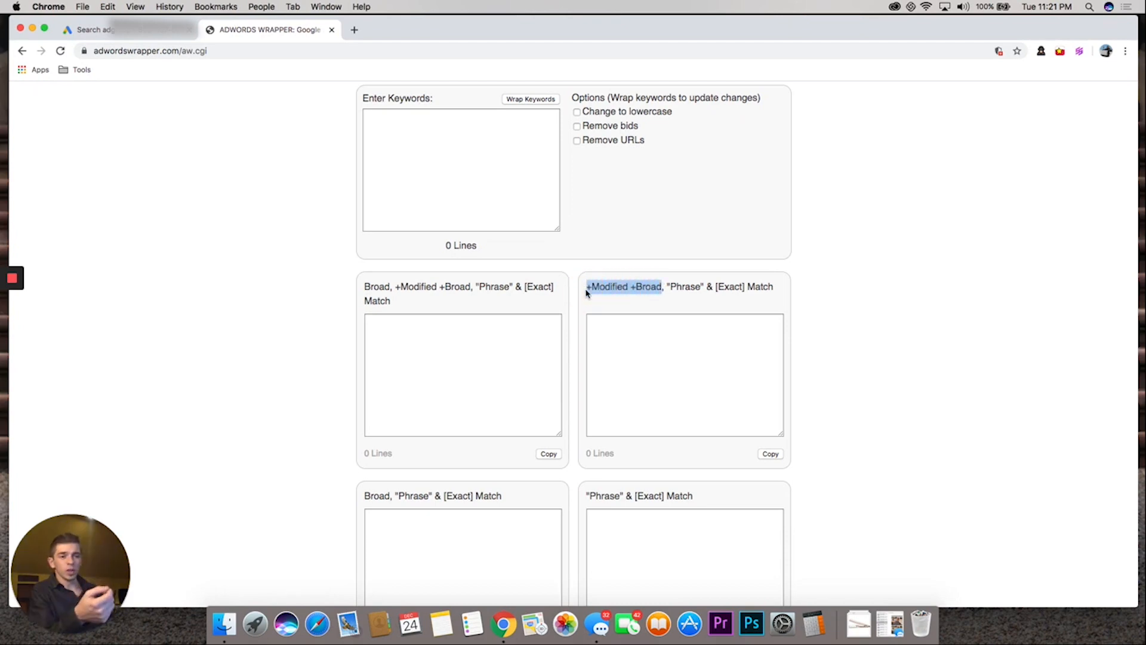
left_click_drag(670, 286, 699, 288)
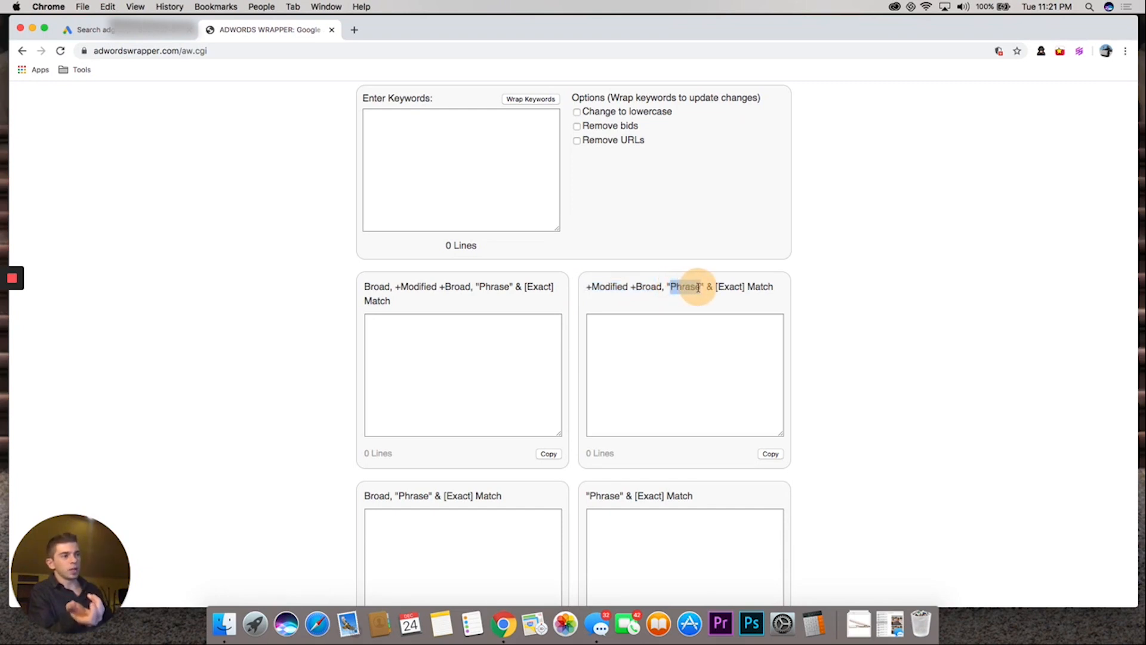
left_click_drag(699, 287, 729, 287)
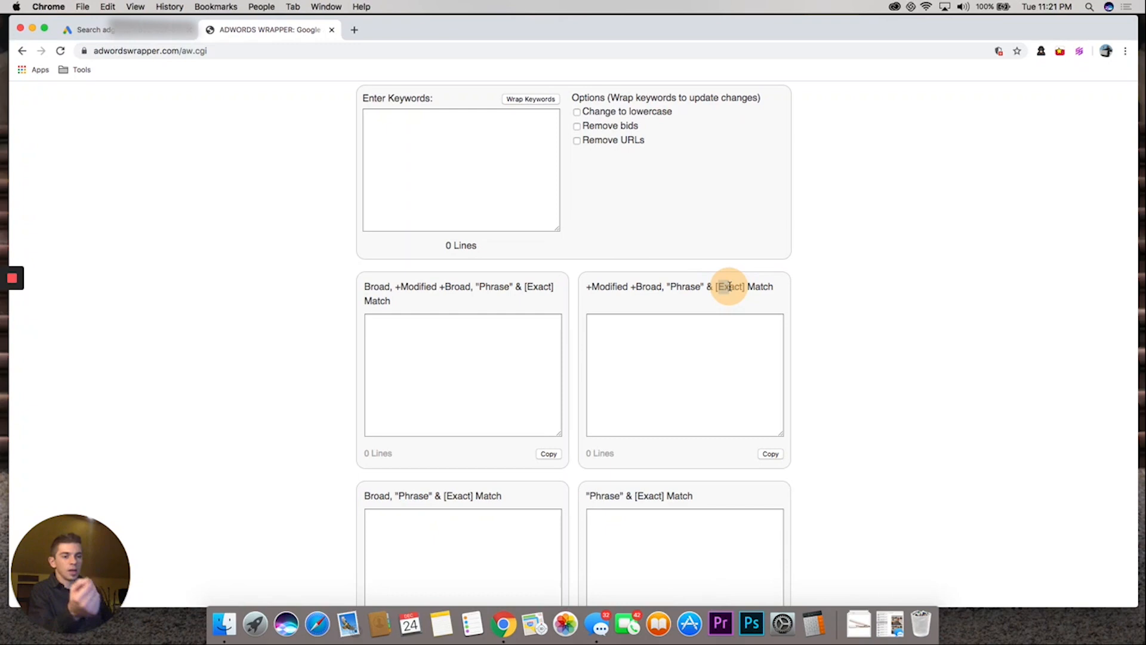
left_click_drag(729, 287, 704, 288)
Enter the keywords "black shirt company" and "black shirt company top seller" on separate lines of the keyword list
left_click(441, 149)
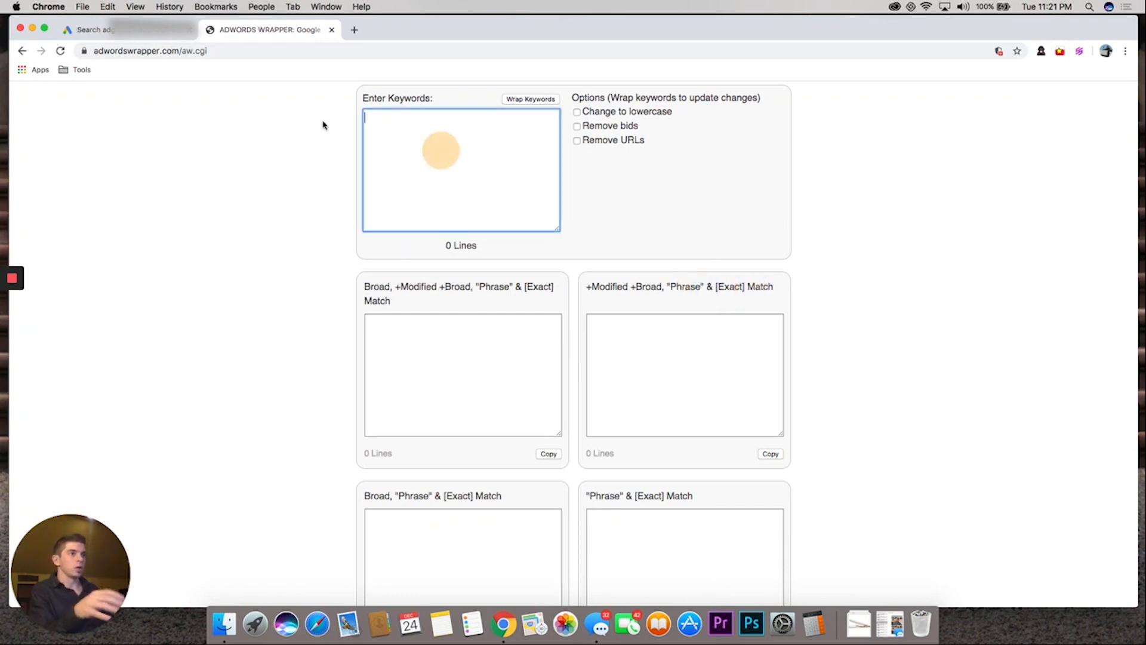
type("black")
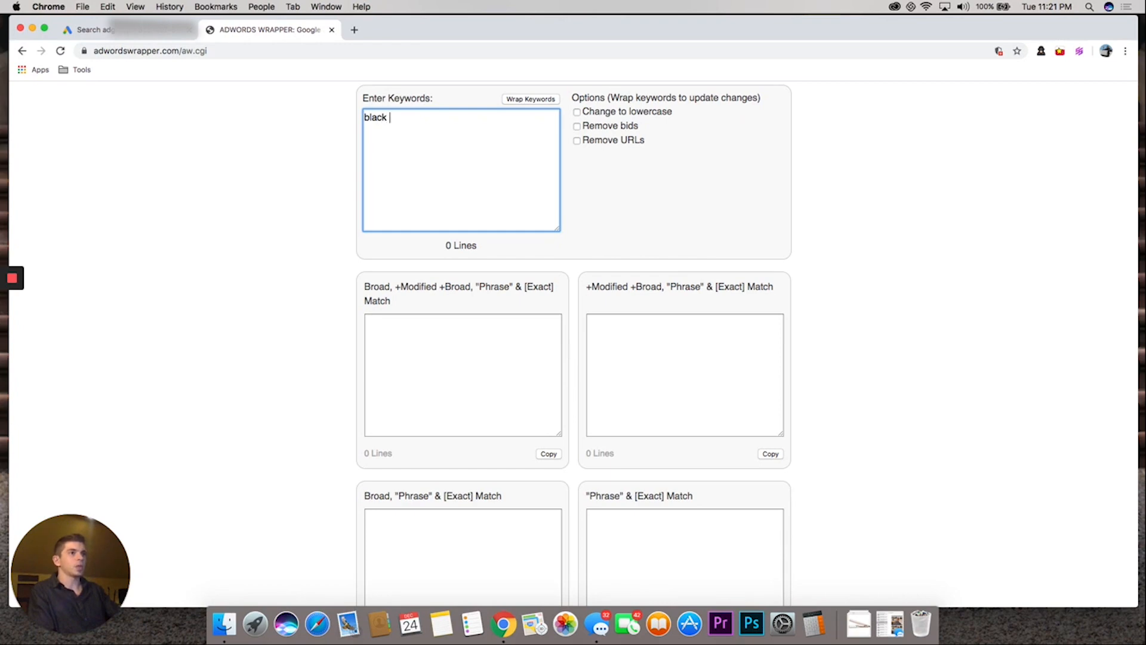
type(" shirt comp")
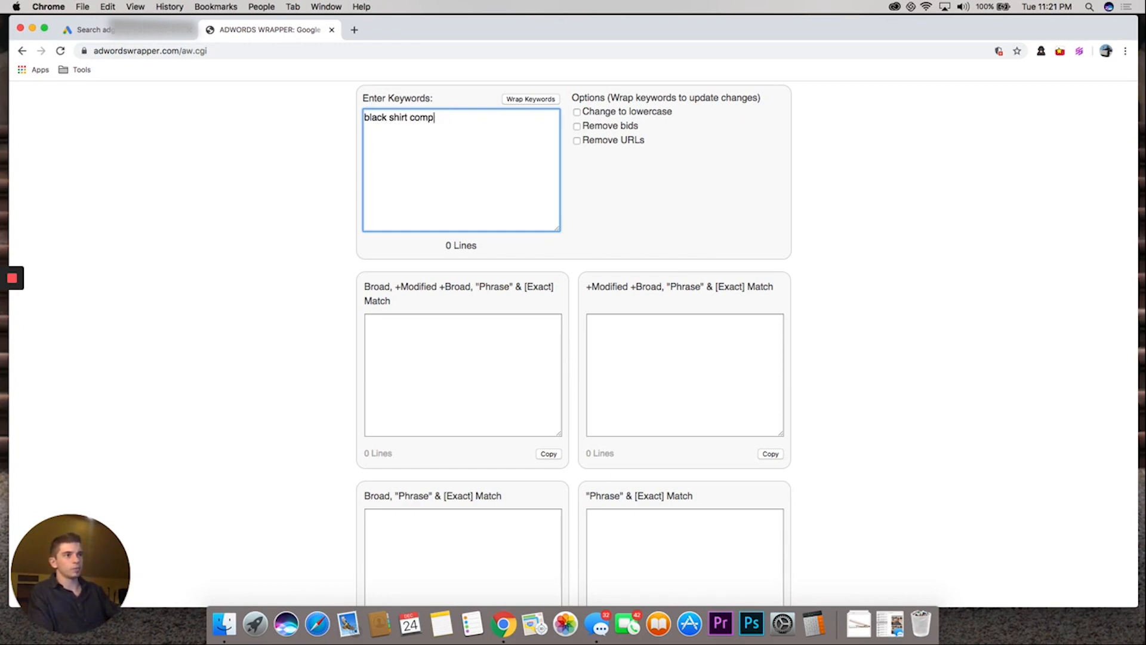
type("antyny")
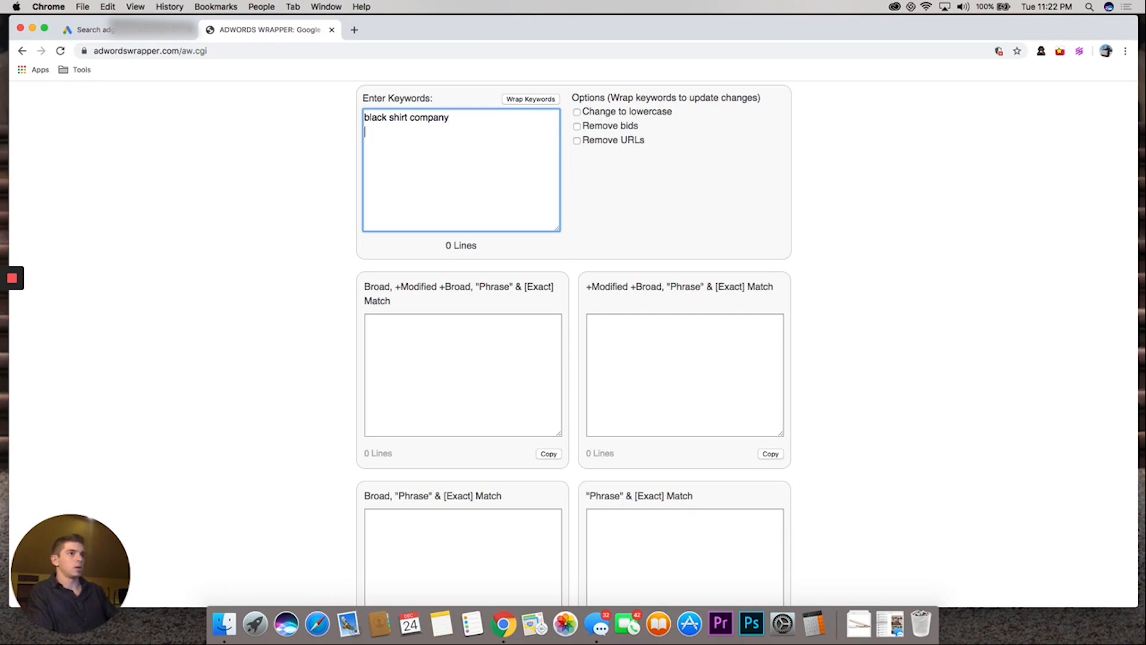
type("black shirt company")
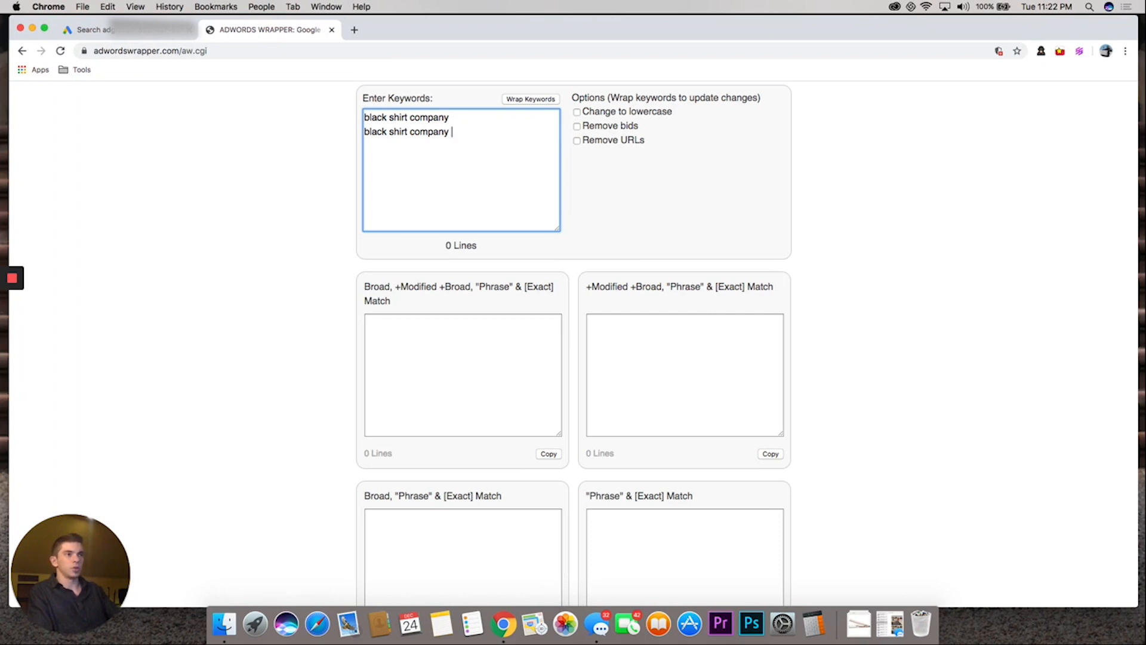
type(" top seller")
key("Return")
Add "black shirt company bbb" as the third line of the keyword list
type("bal")
key("BackSpace")
key("BackSpace")
type("lack shirt company bbb")
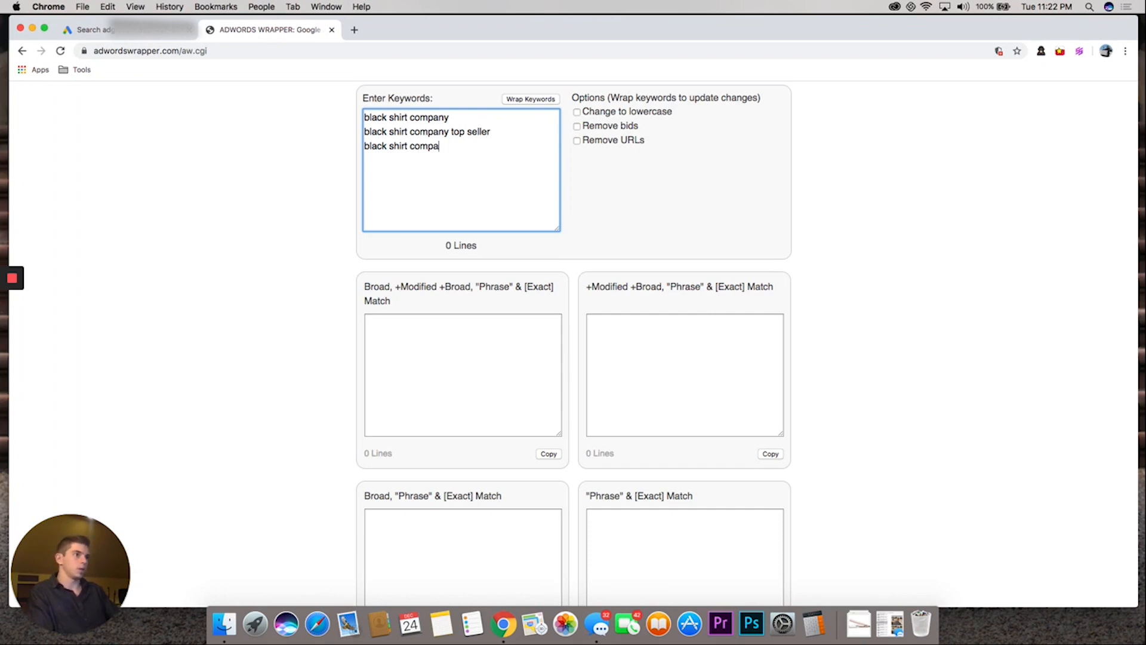
key("Return")
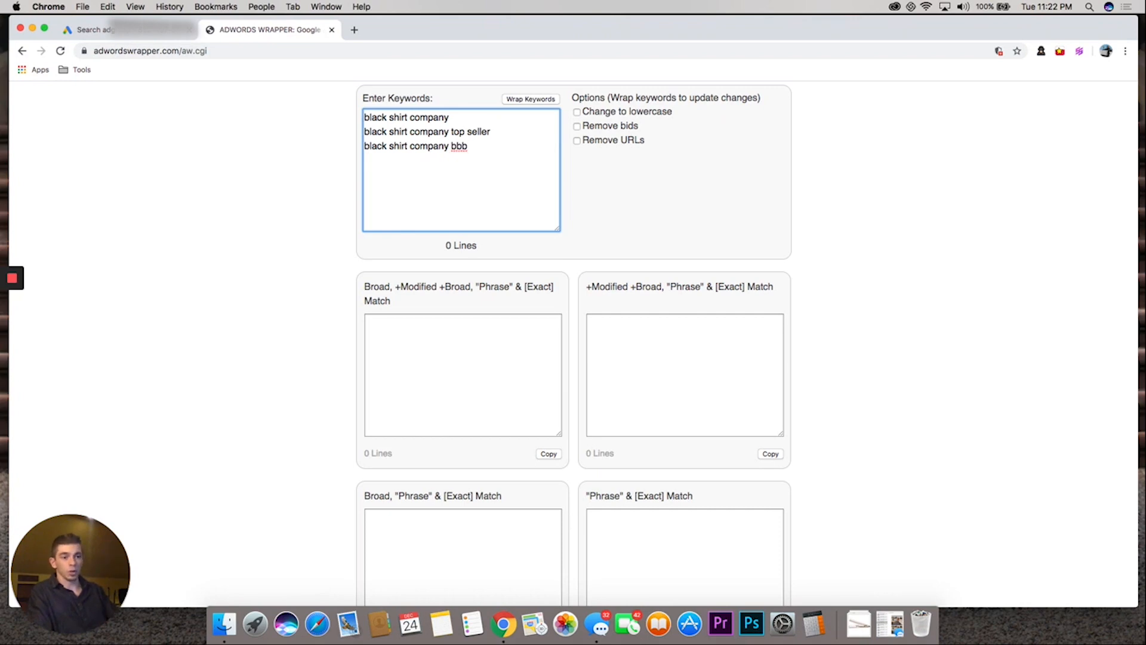
Add "black shirt company reviews" as the fourth line of the keyword list
type("black shirt reviews")
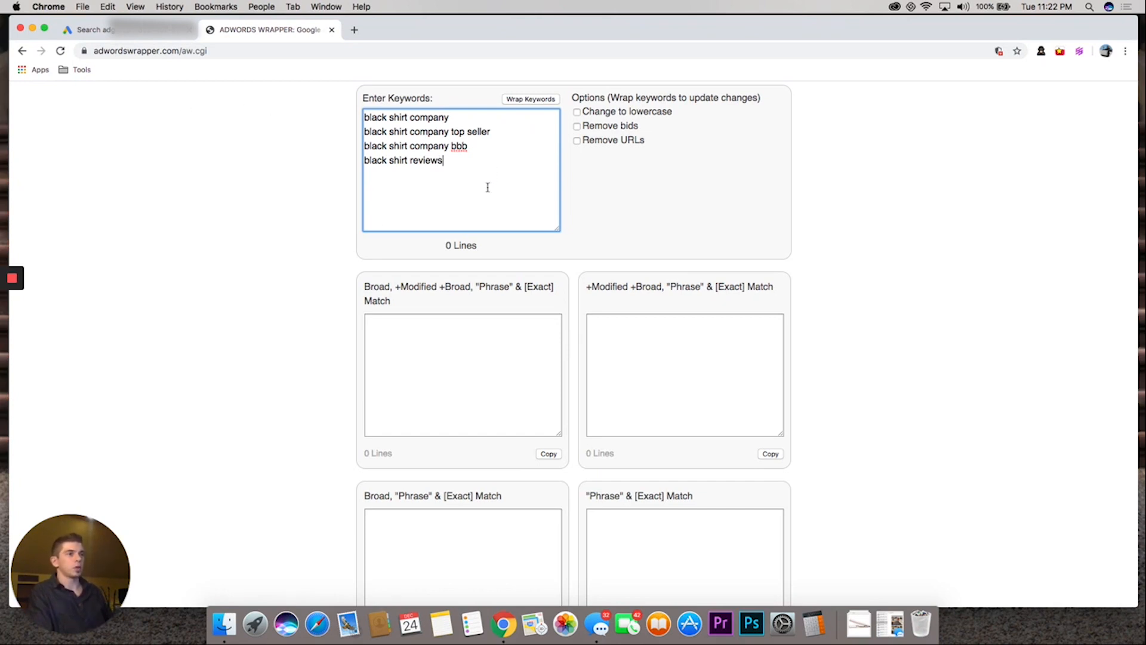
left_click_drag(455, 162, 359, 109)
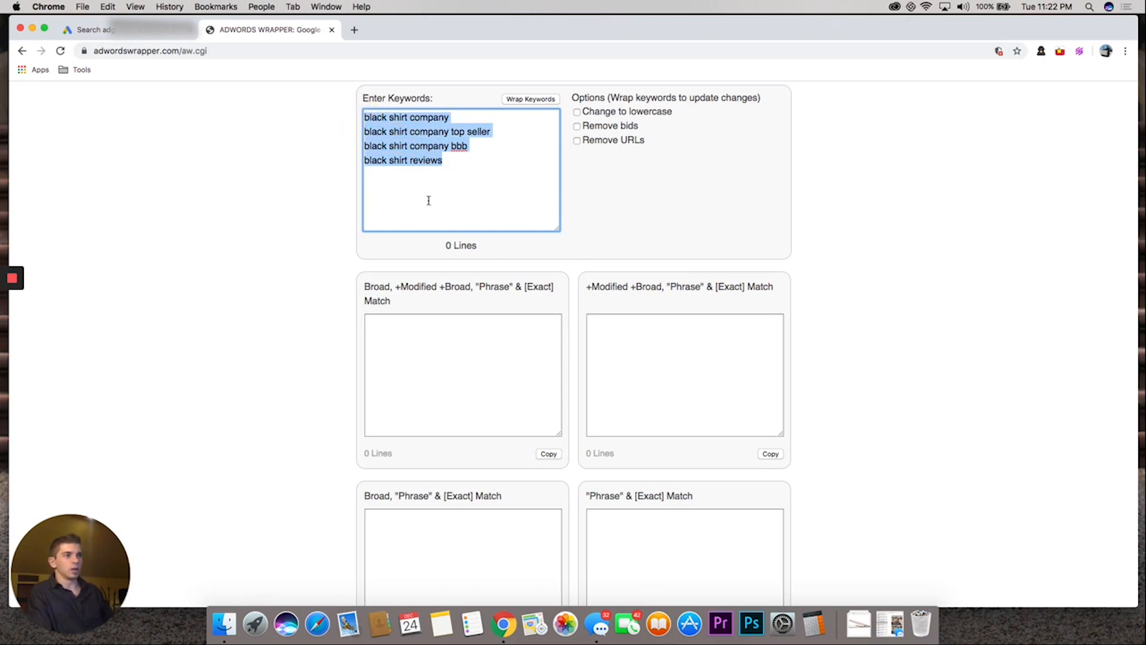
left_click(410, 160)
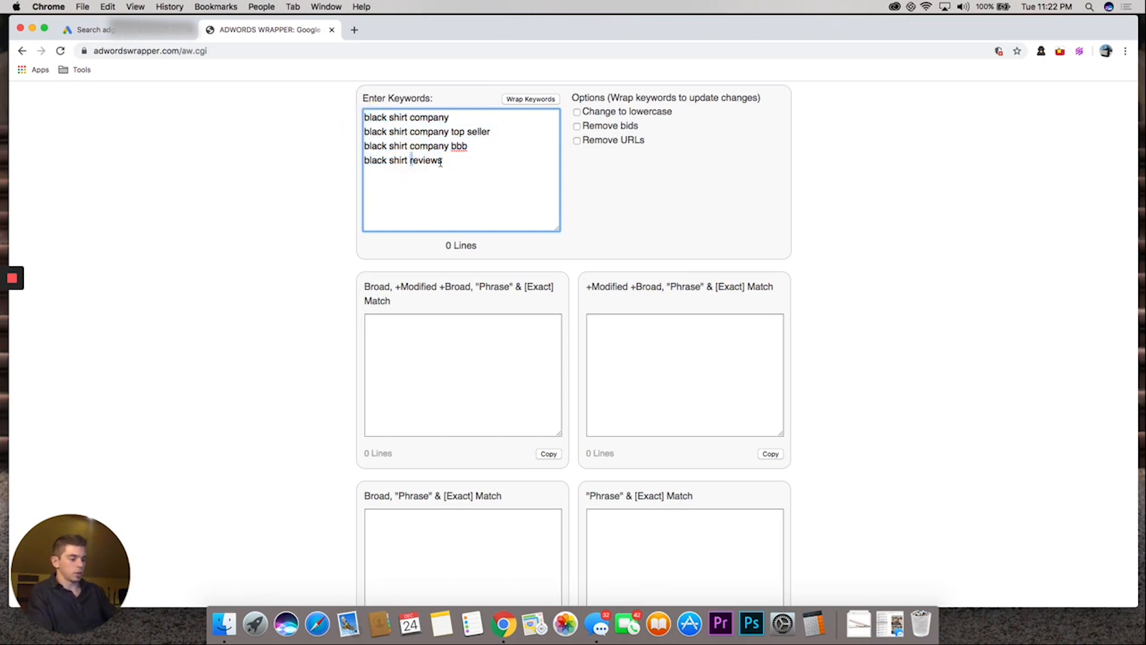
type("company")
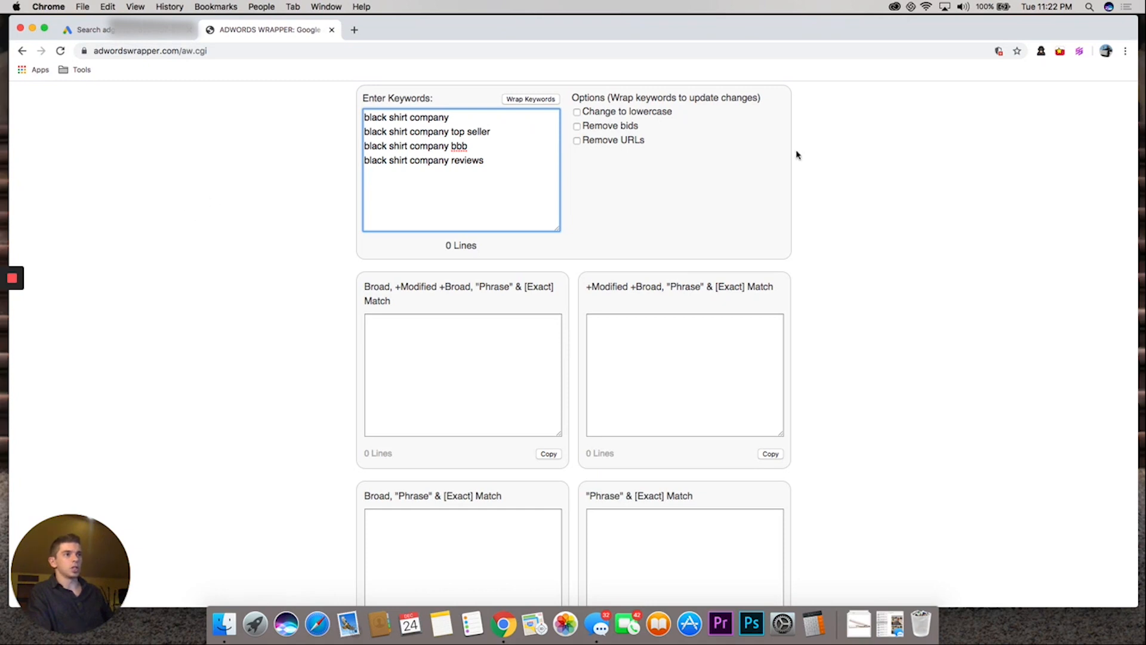
Review the four branded keywords and wrap them into the different match types
left_click_drag(449, 163, 432, 128)
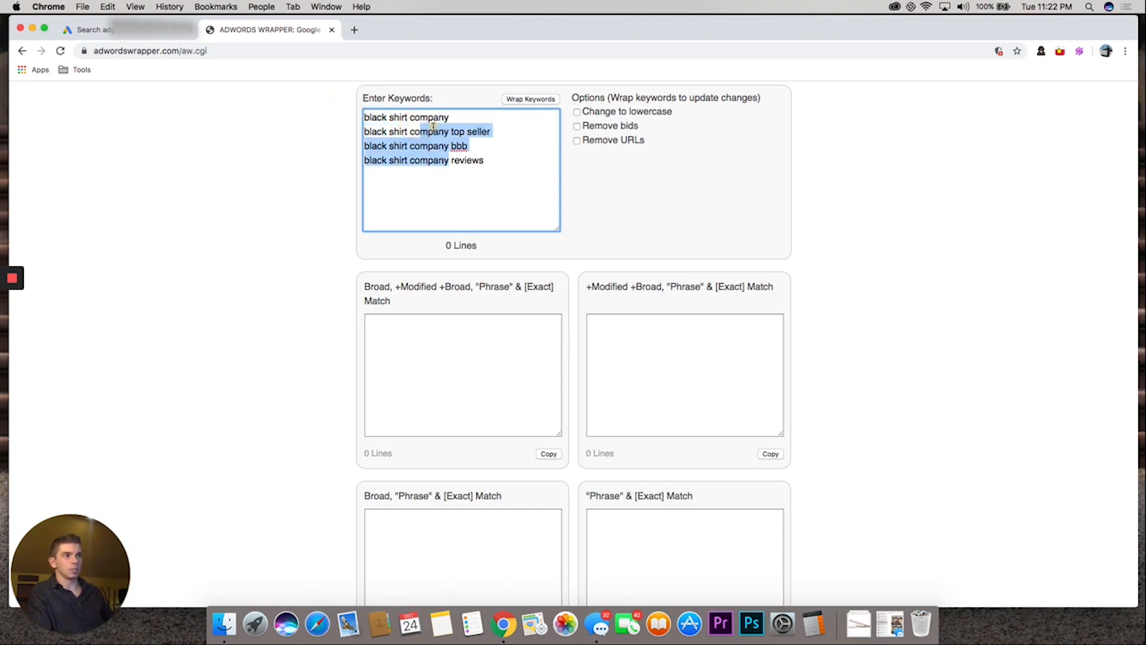
left_click(433, 128)
left_click_drag(362, 117, 389, 148)
left_click(501, 181)
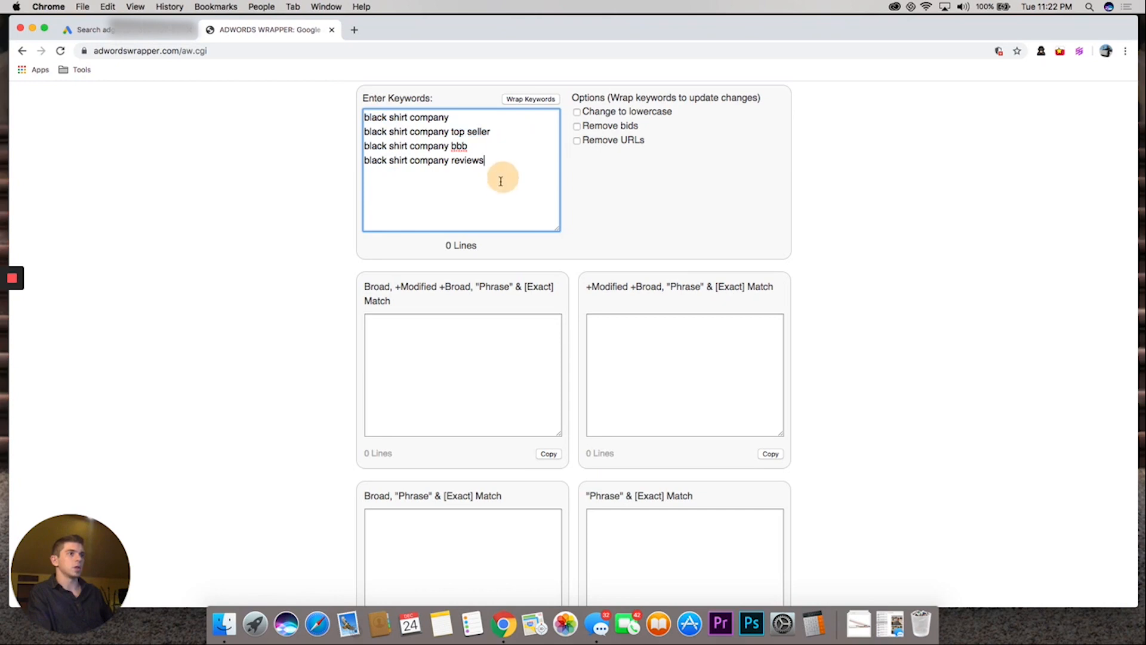
left_click(539, 100)
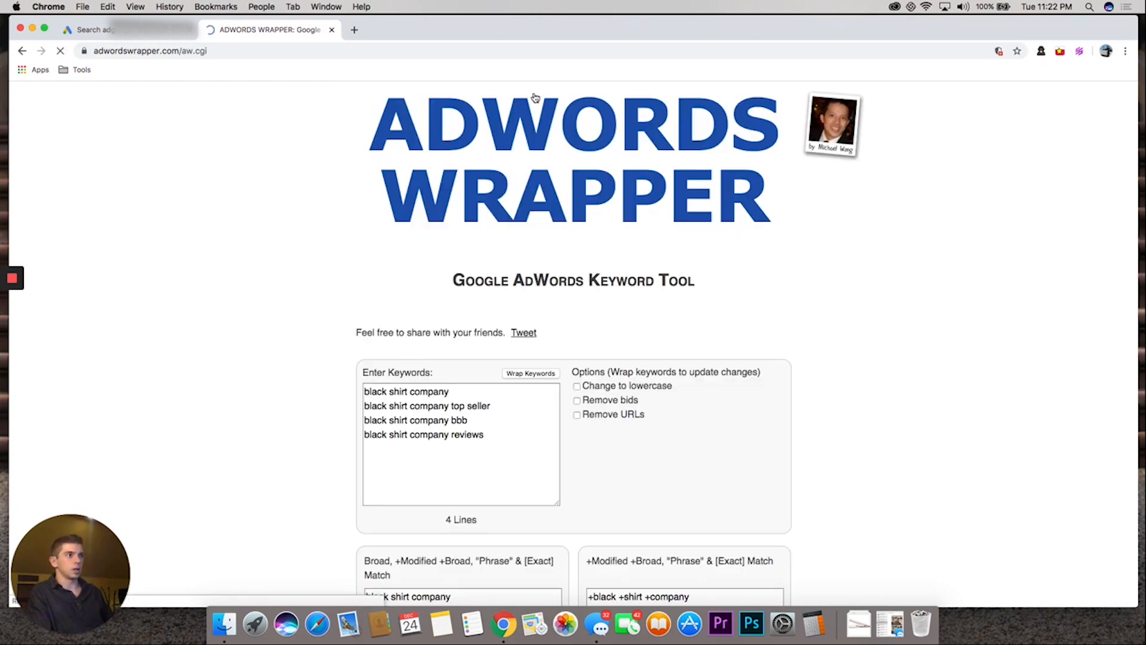
Compare the wrapped keyword lists and copy the combined phrase and exact match list
scroll(586, 317, "down", 8)
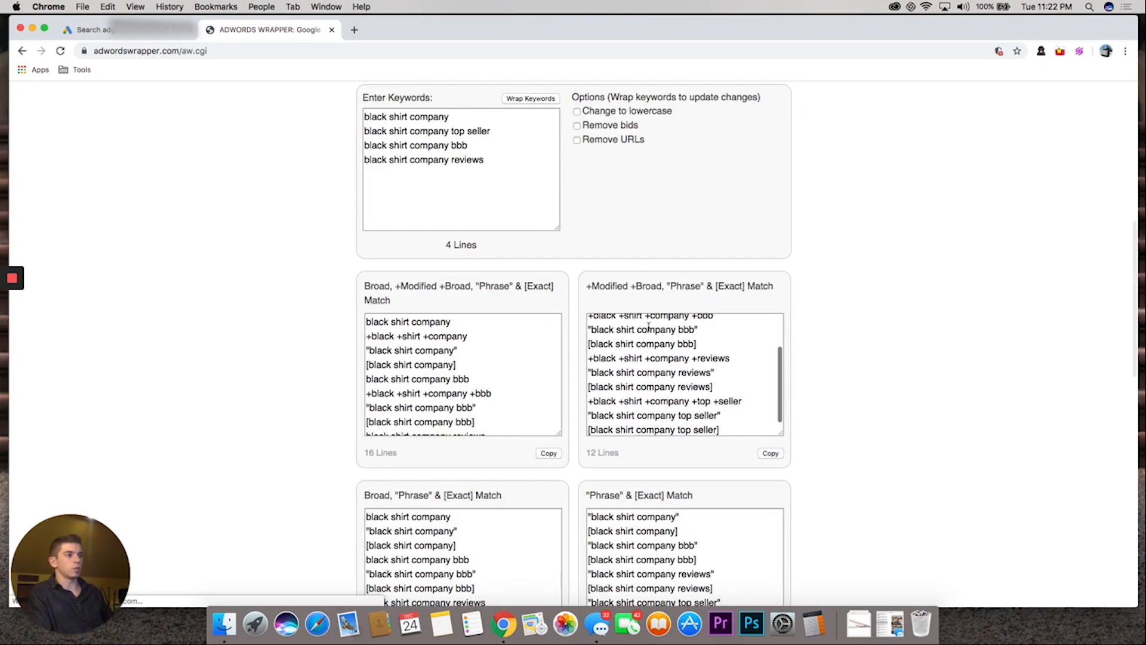
scroll(805, 335, "down", 5)
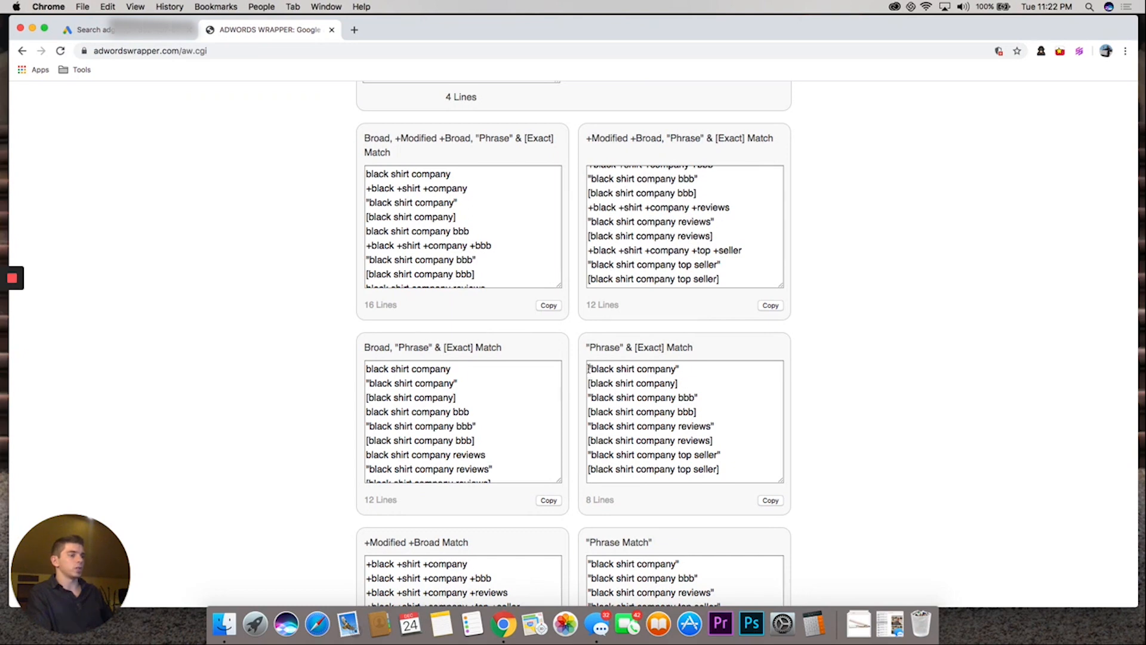
left_click_drag(589, 365, 775, 512)
scroll(676, 278, "up", 4)
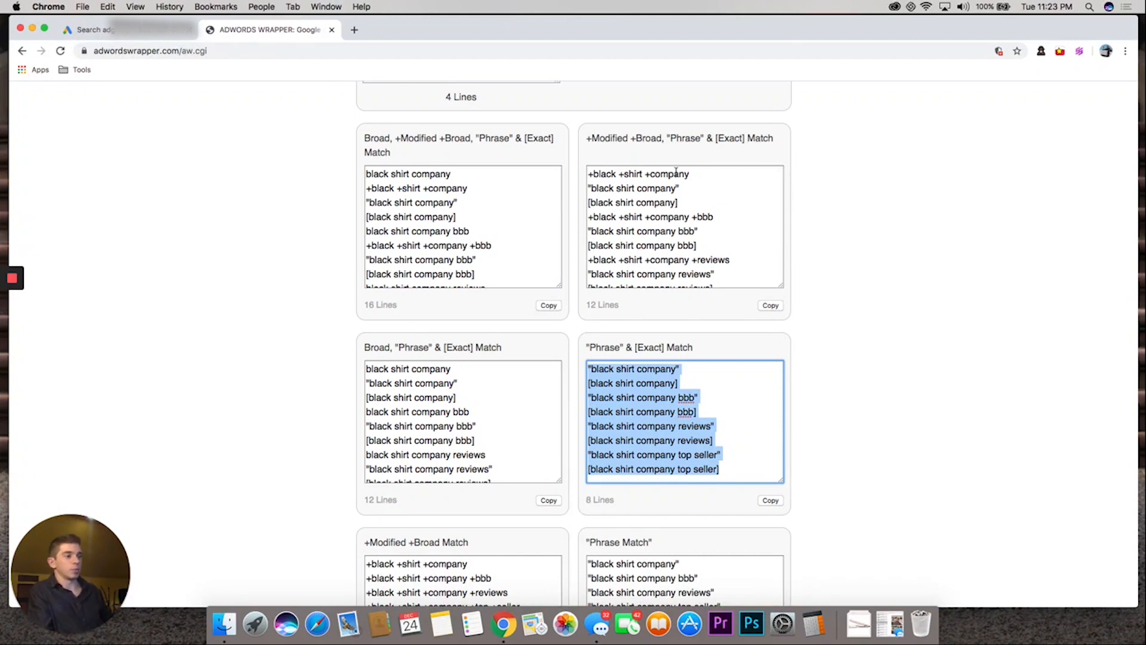
scroll(827, 443, "up", 3)
scroll(918, 439, "down", 3)
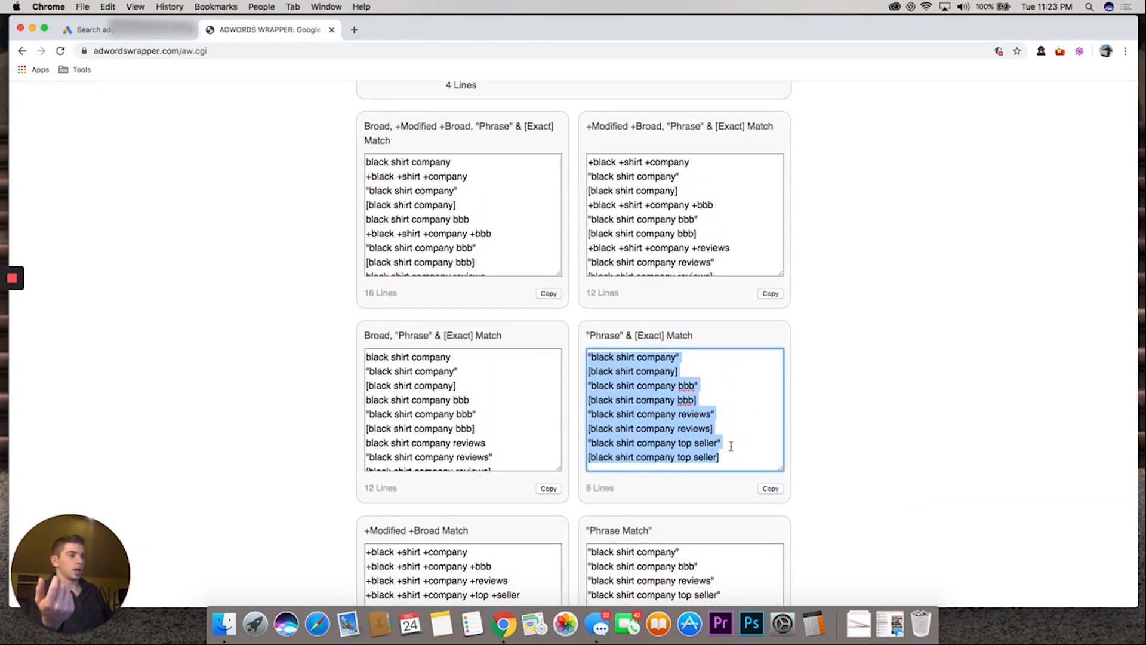
scroll(722, 458, "down", 2)
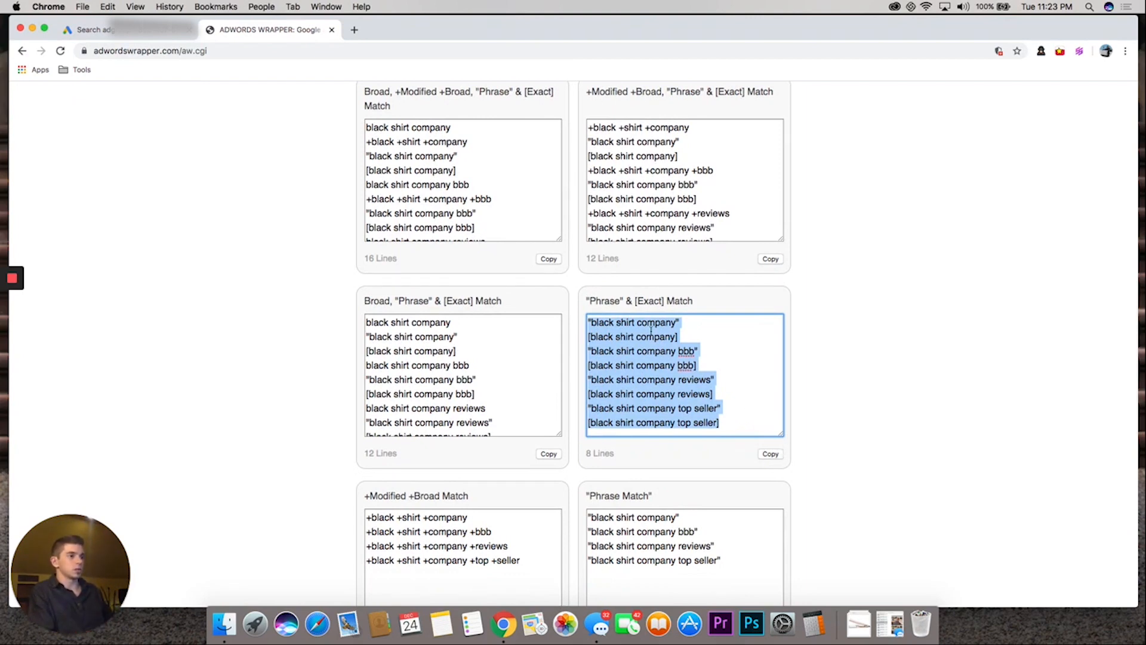
left_click(771, 456)
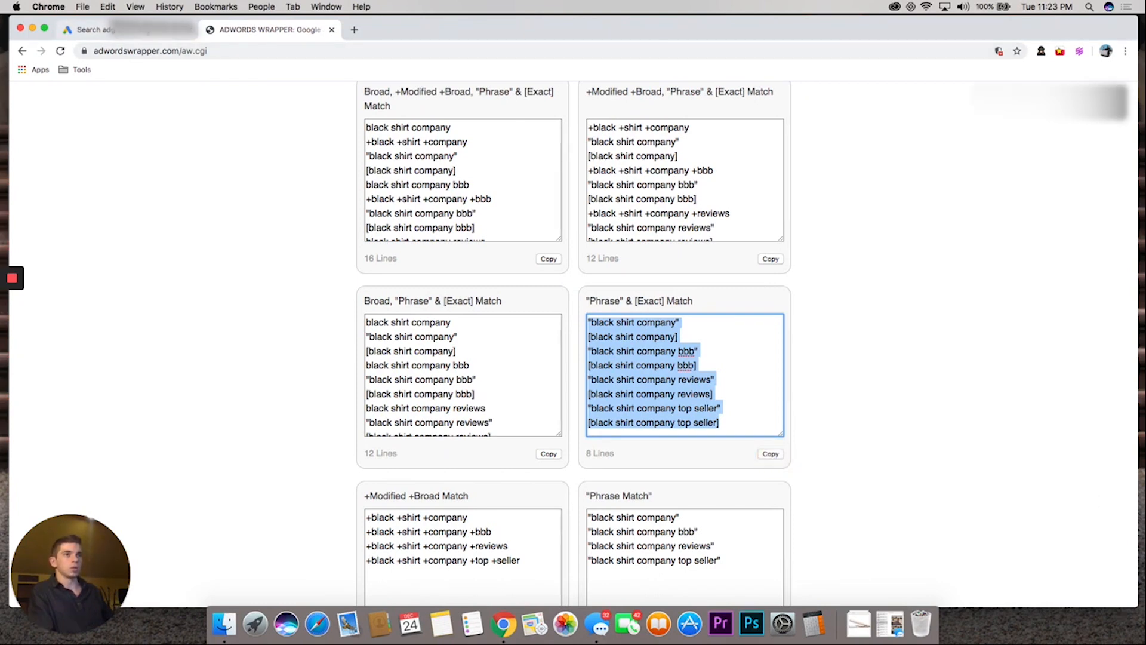
Switch back to Google Ads, paste the phrase and exact match keywords into Ad group 1, and continue to ad creation
left_click(89, 30)
left_click(238, 388)
key("super+v")
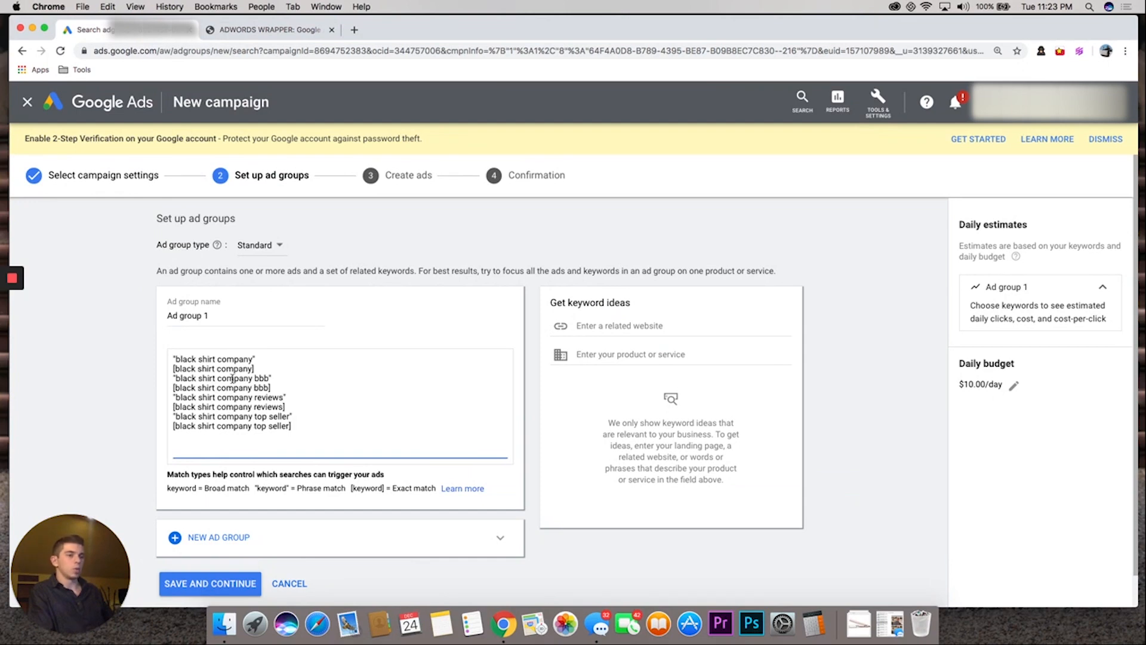
left_click(147, 385)
scroll(281, 575, "down", 1)
left_click(202, 549)
scroll(203, 395, "up", 1)
scroll(201, 399, "down", 1)
left_click(199, 380)
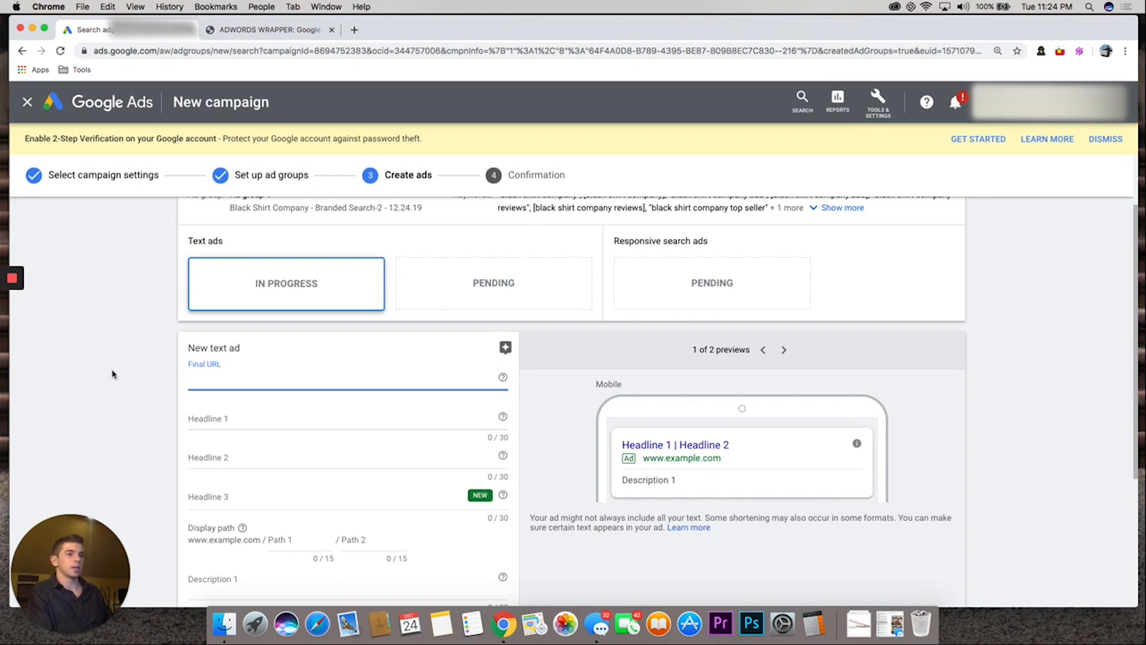
type("https")
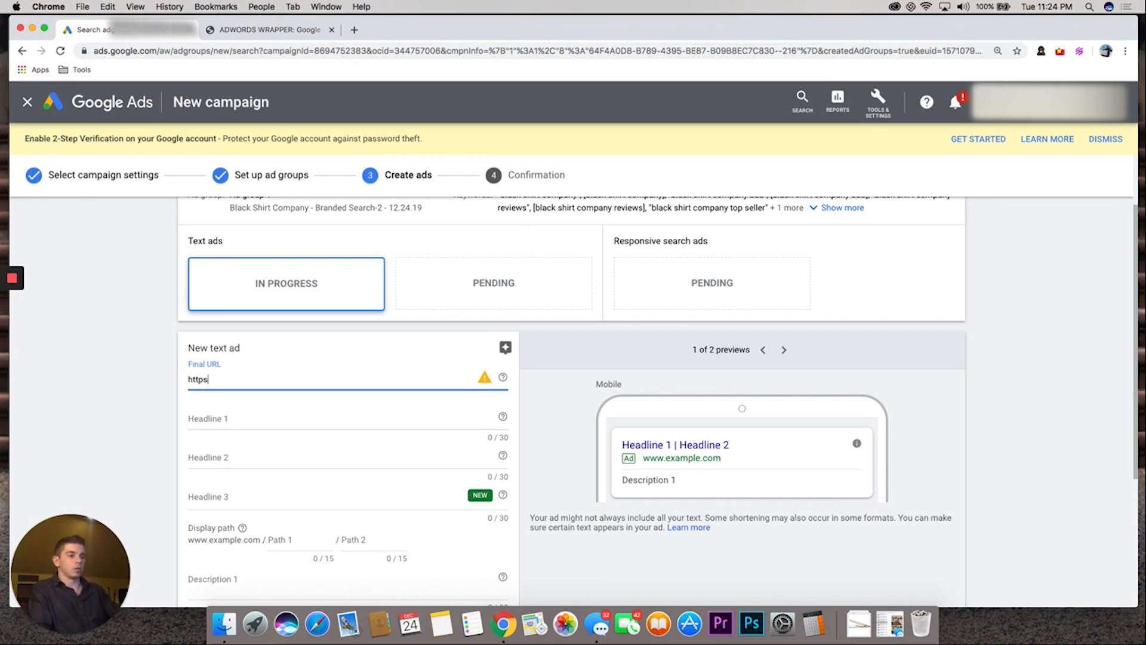
type("://")
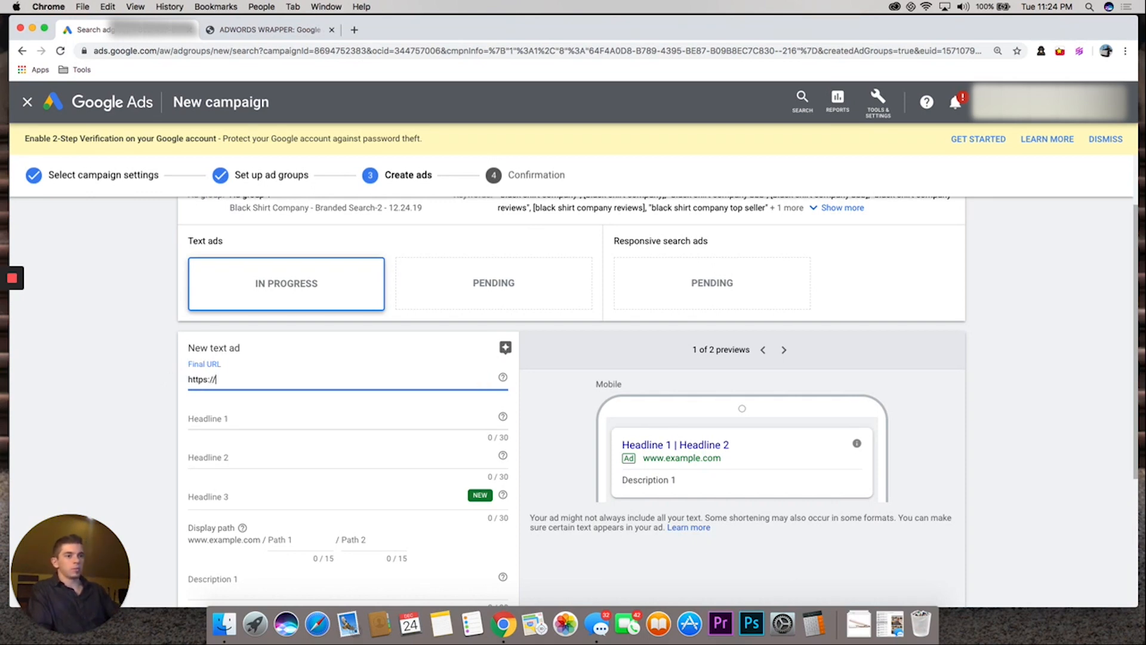
type("www.blackshirtcompa")
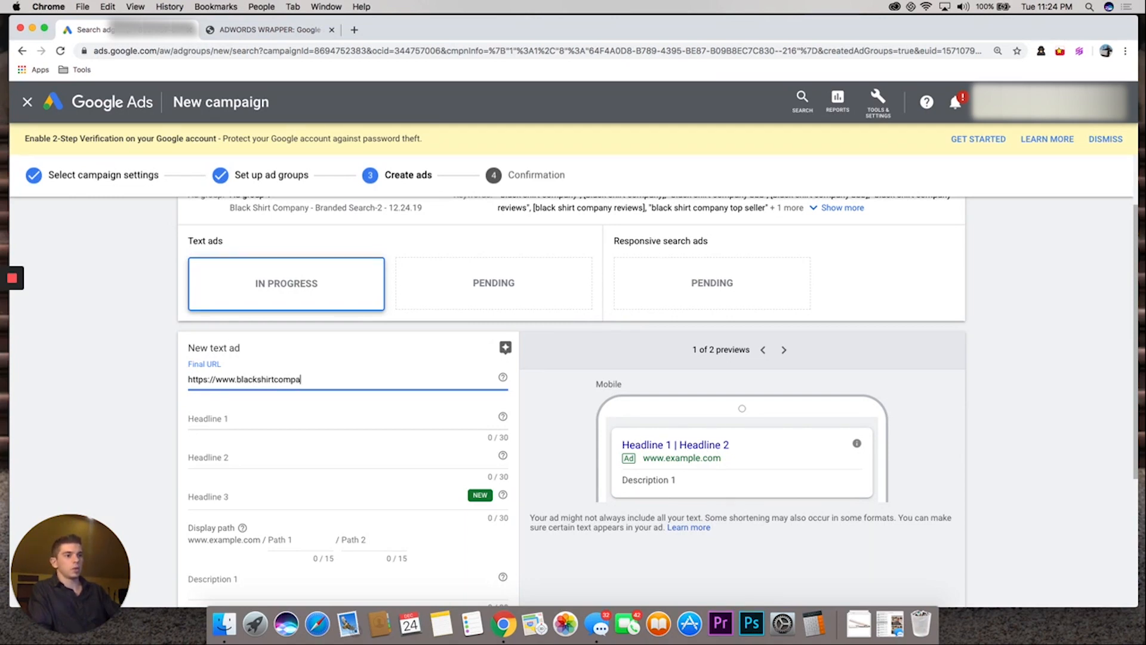
type("ny.com")
key("Tab")
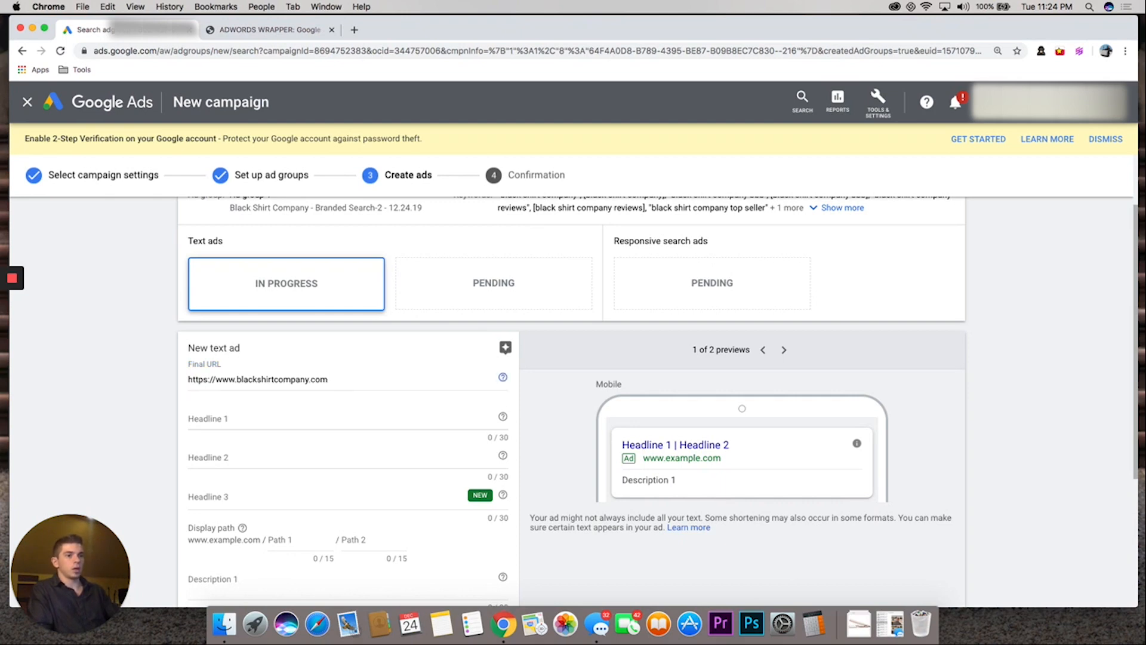
Set Headline 1 of the text ad to "Black Shirt Company"
left_click(203, 418)
scroll(124, 400, "down", 3)
type("Blac")
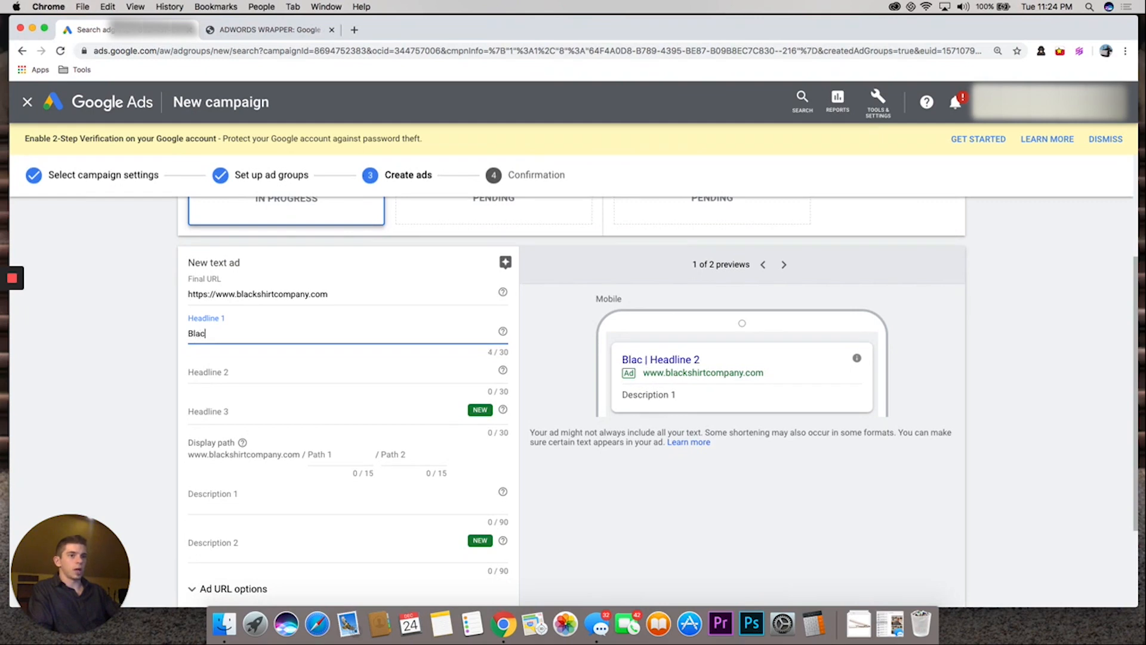
type("k Shirt Company")
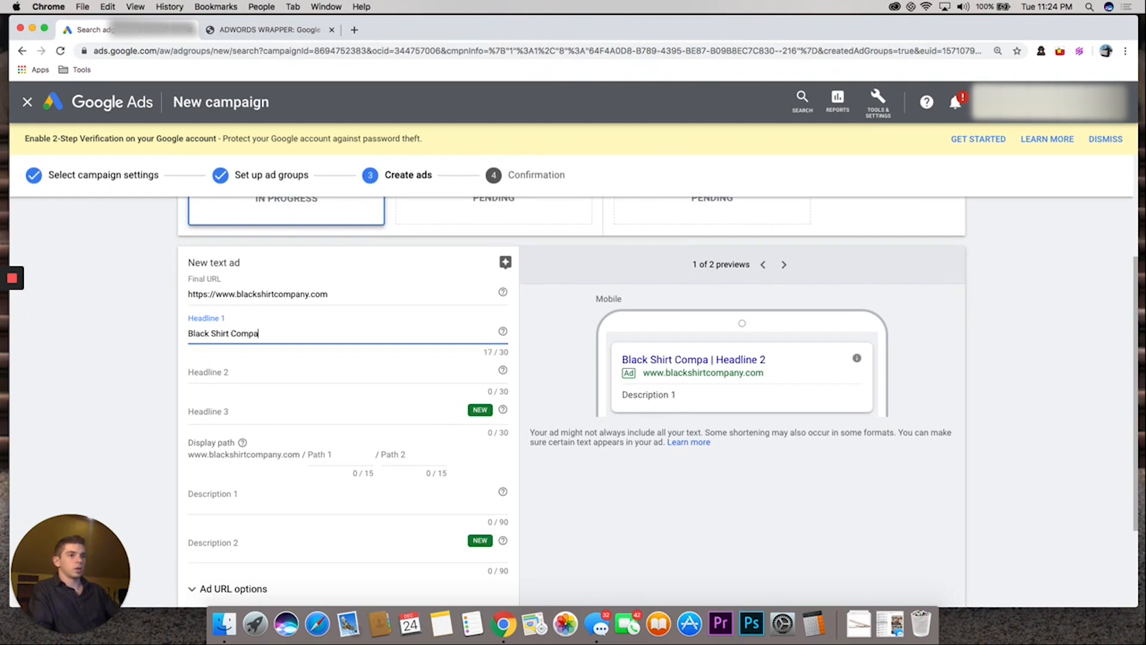
Set Headline 2 of the text ad to "The Best Black Shirts Ever"
key("Tab")
type("The Be")
type("st Black ")
type("Shirt")
type("s e")
type(" Eve")
key("BackSpace")
type("er")
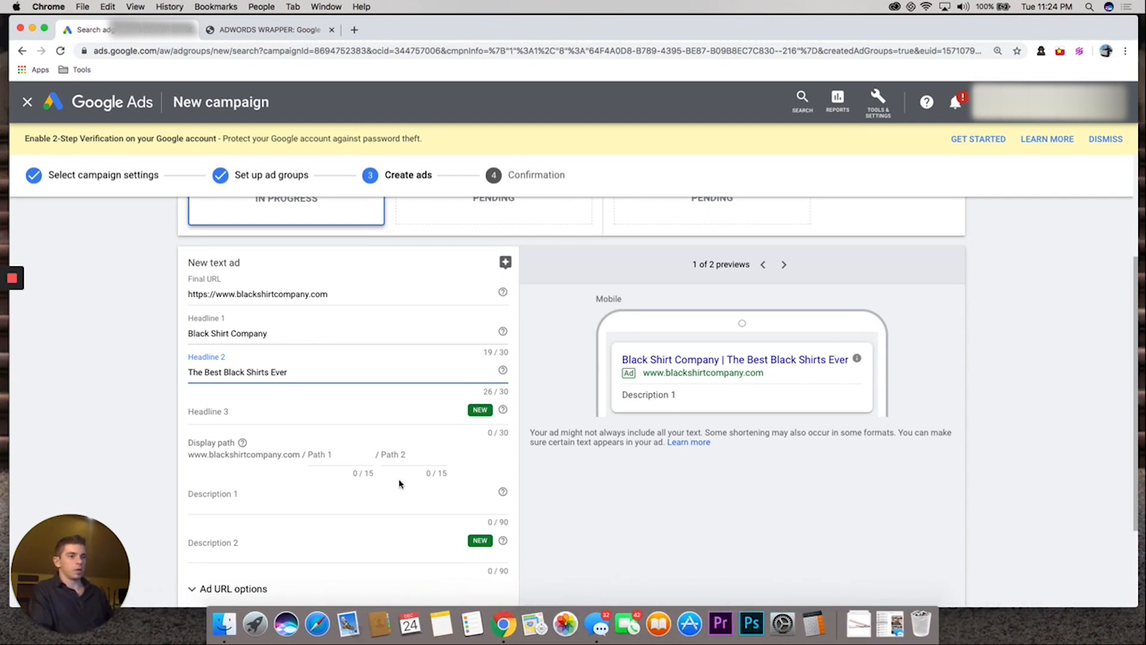
Set the first display path of the text ad to "official-site"
scroll(320, 448, "down", 4)
left_click(319, 335)
type("officic")
key("BackSpace")
key("BackSpace")
type("ial-s")
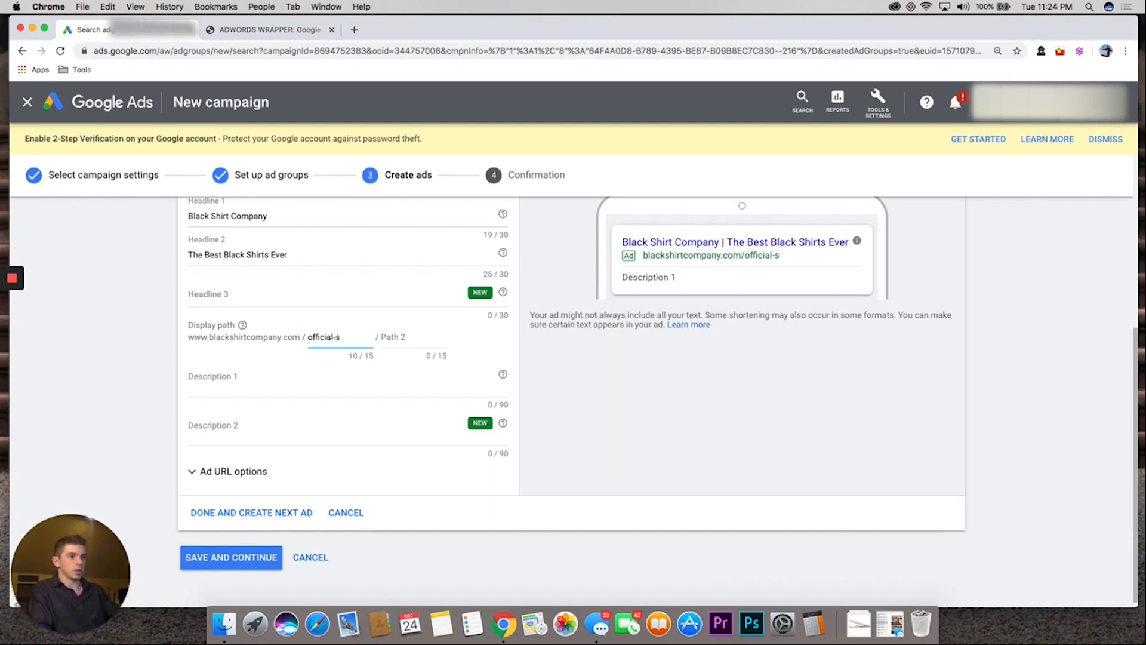
type("tite")
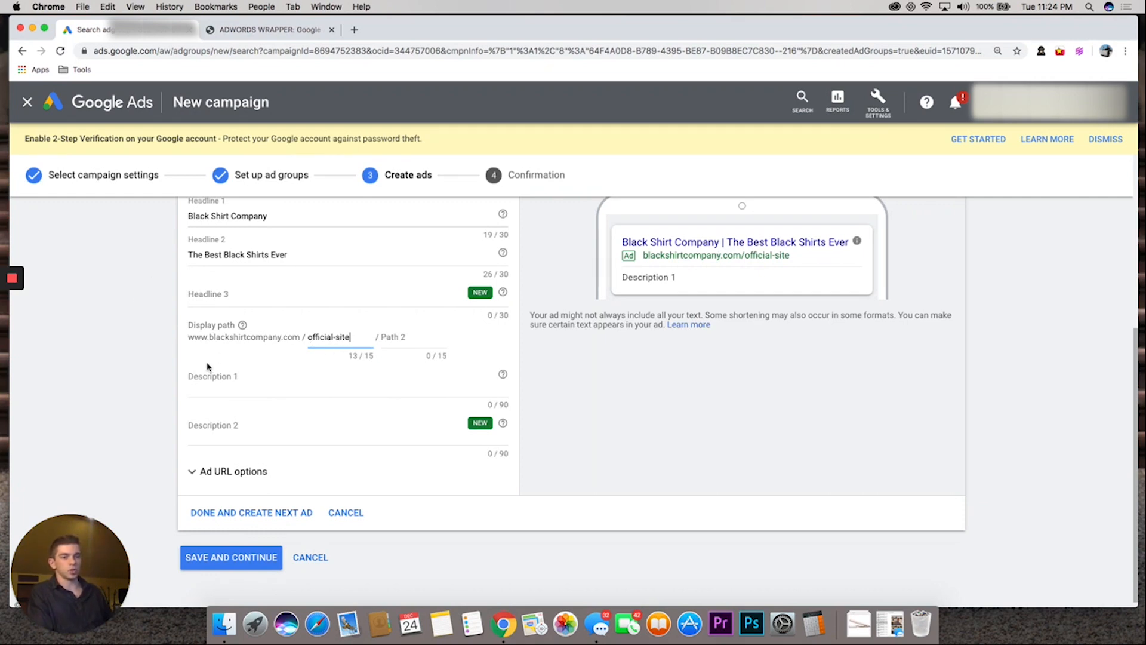
Set Description 1 of the text ad to "BlackShirtCompany.com - We have the best black shirts on this planet"
left_click(231, 369)
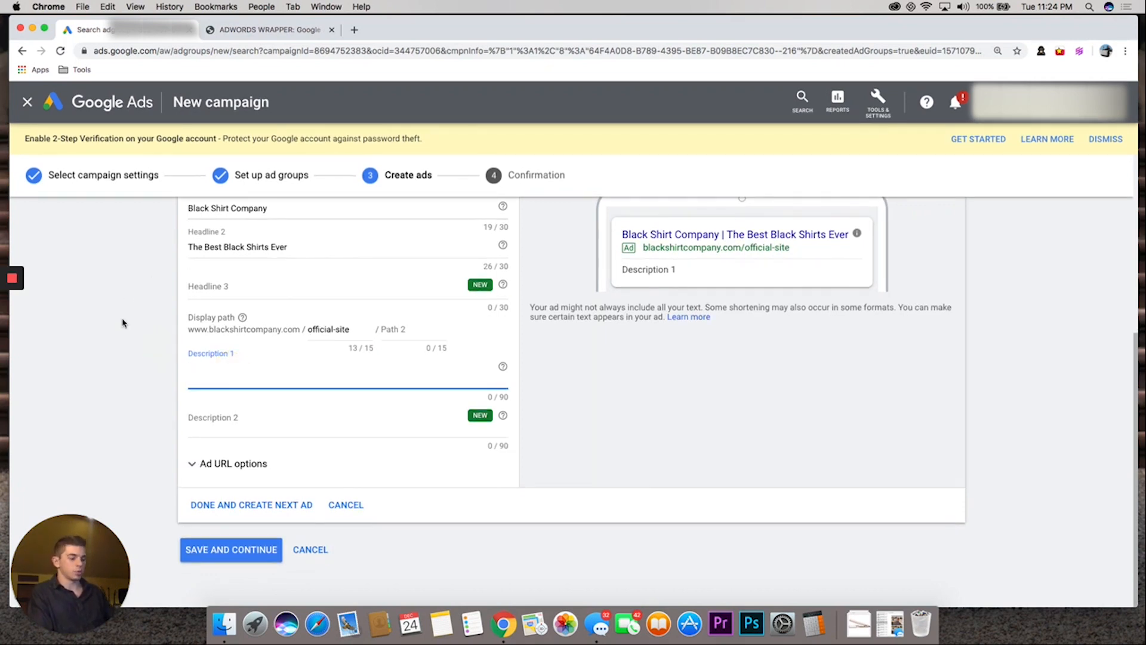
type("BlackShirtCopmany")
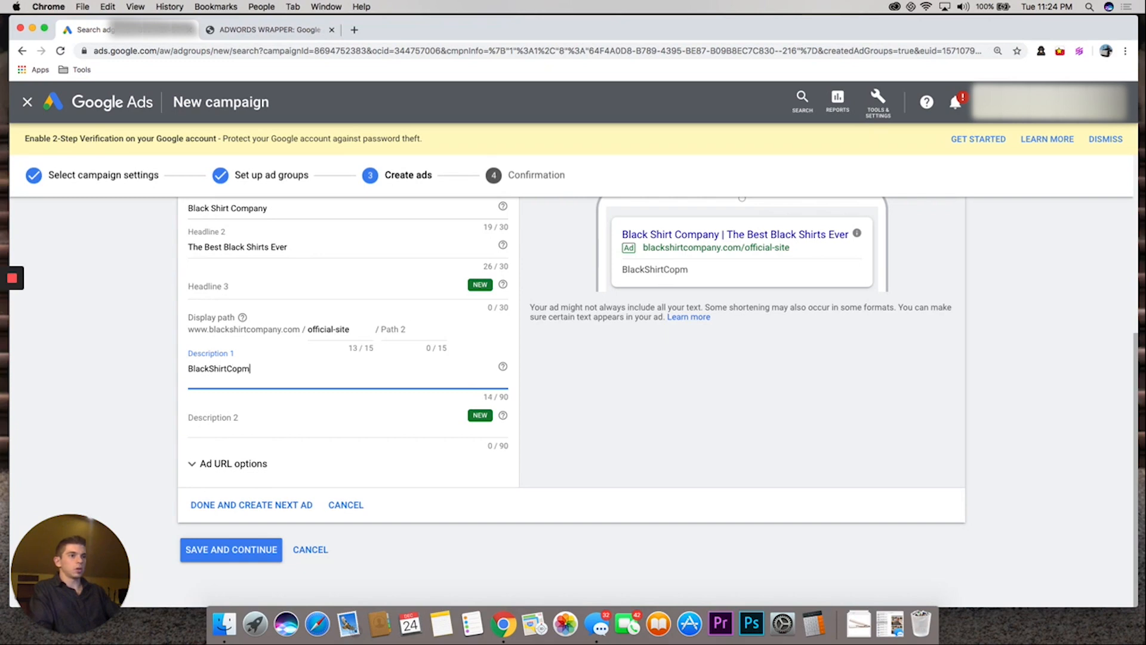
key("BackSpace")
key("BackSpace")
key("BackSpace")
key("BackSpace")
type("mpany.com -")
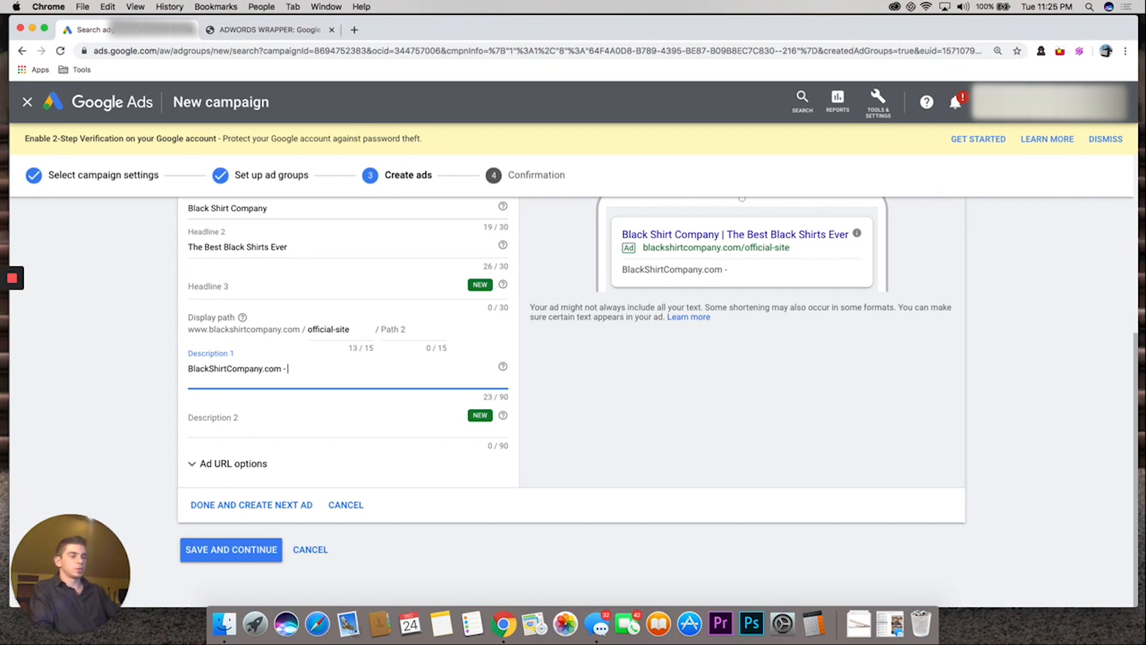
type("We have the best black shirts on this ")
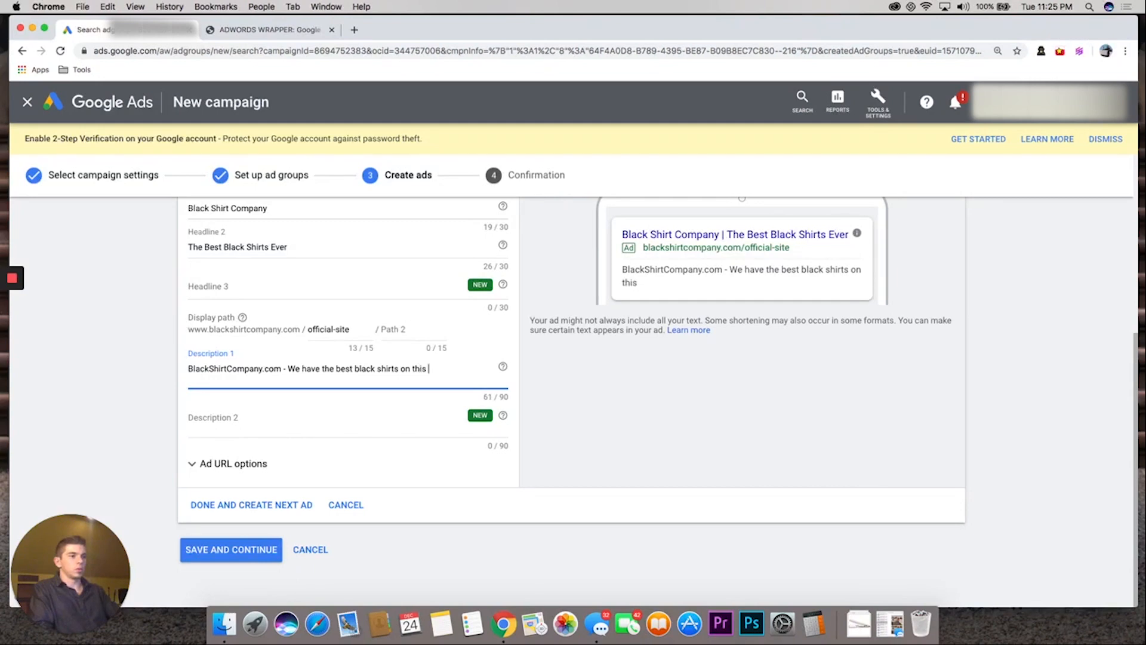
type("plennet")
key("BackSpace")
key("BackSpace")
key("BackSpace")
key("BackSpace")
type("anet")
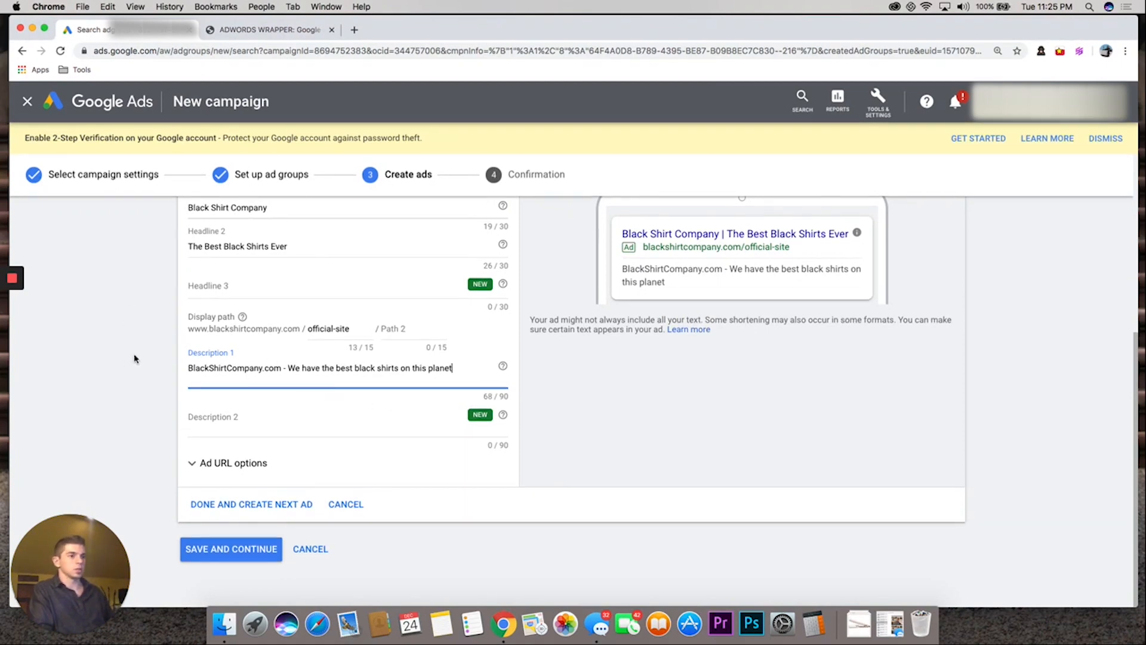
left_click_drag(287, 368, 463, 368)
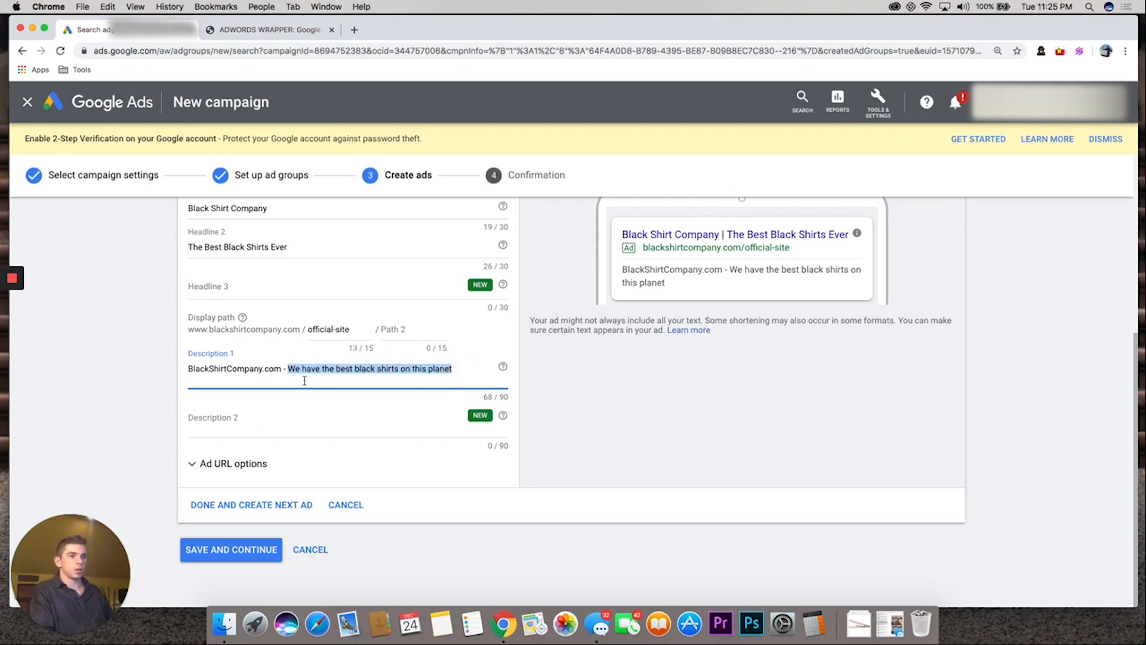
Set Description 2 of the text ad to "Use code "best30" for 30% Off! Shop Now!" and review the mobile preview
left_click(223, 416)
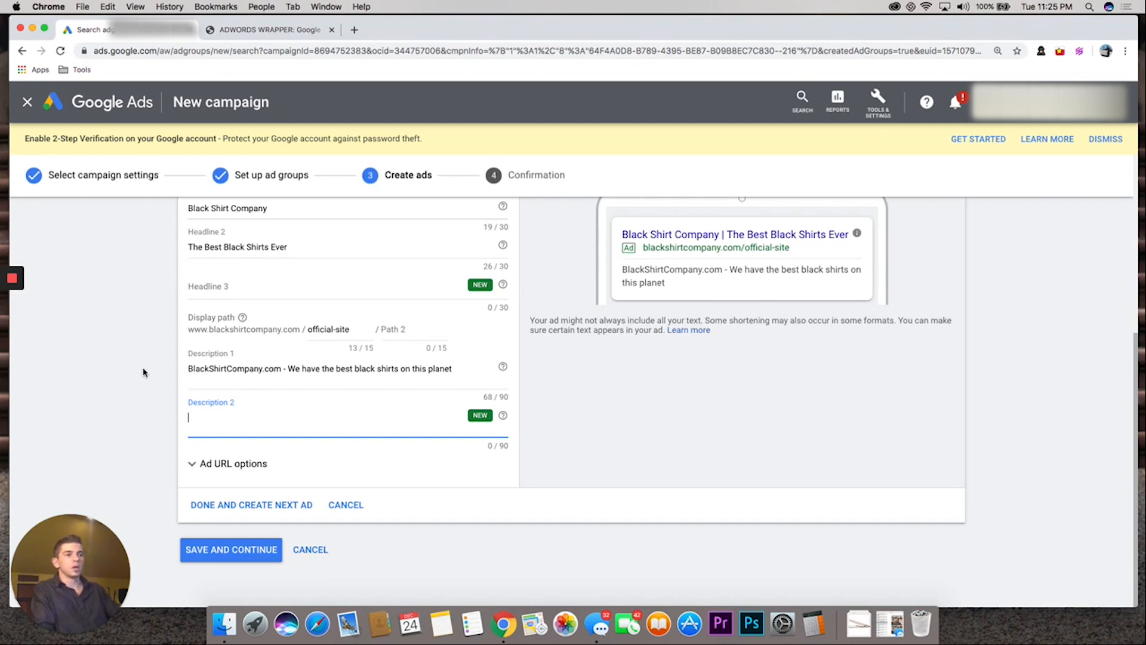
type("Use")
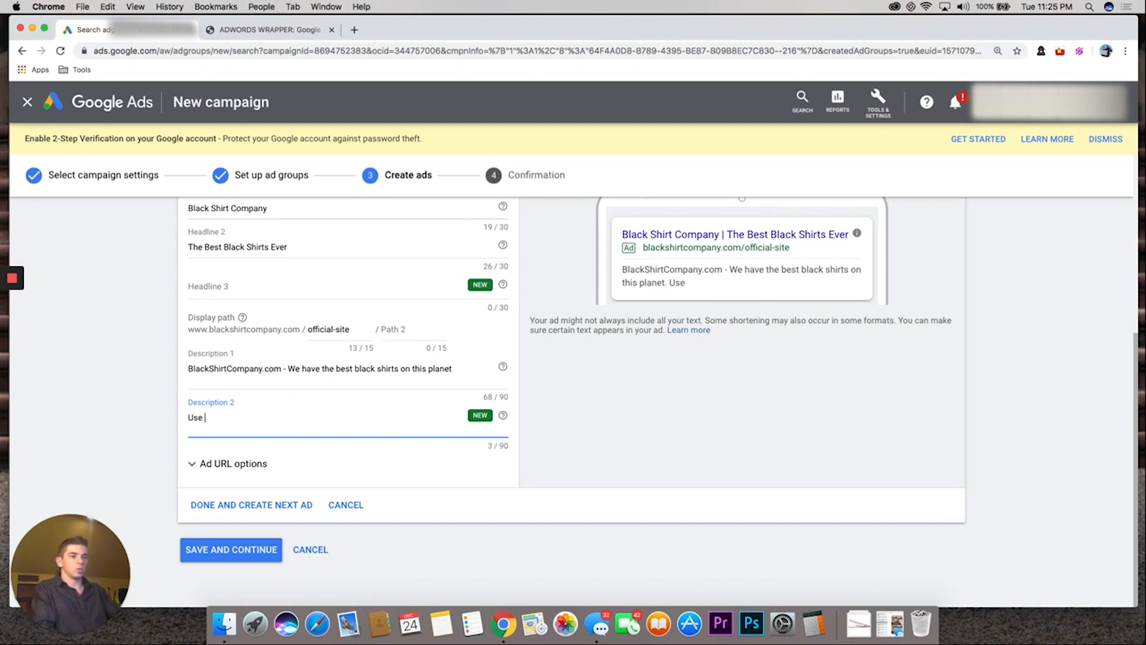
type(" code \"best30\" for 30% OFf")
key("BackSpace")
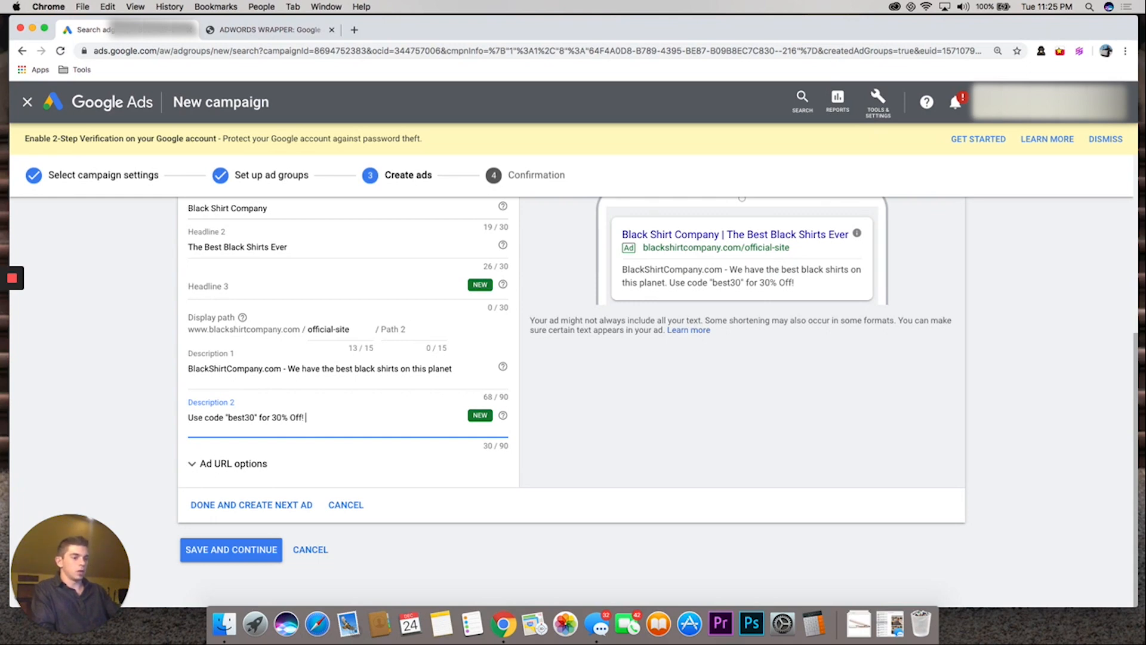
type("Shop Noqw")
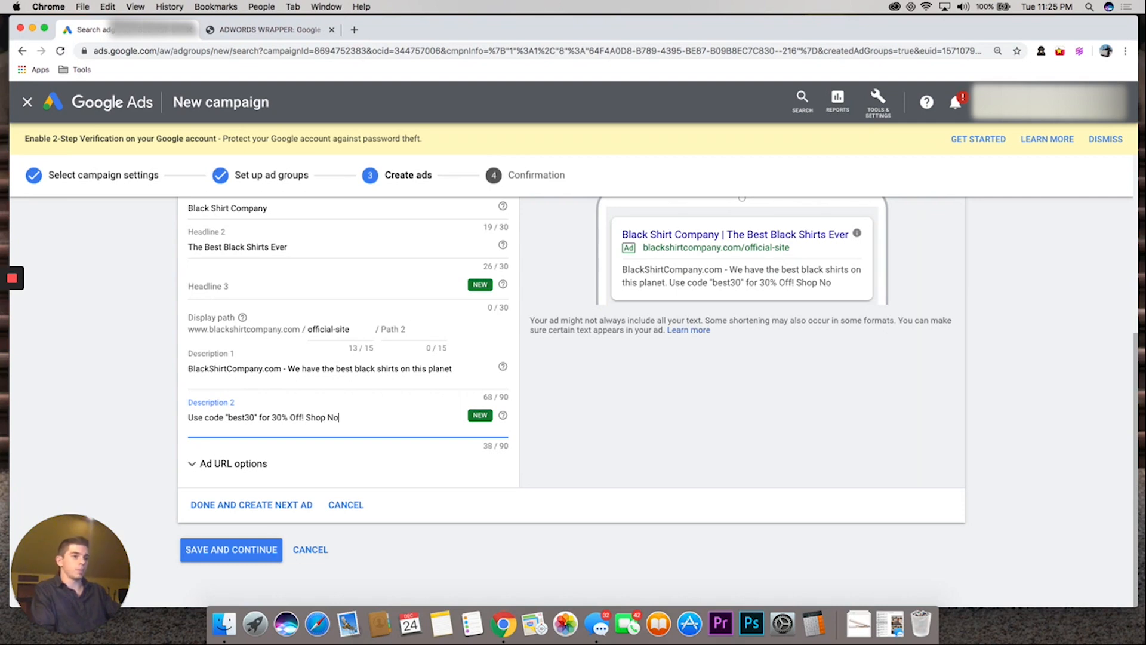
key("BackSpace")
key("BackSpace")
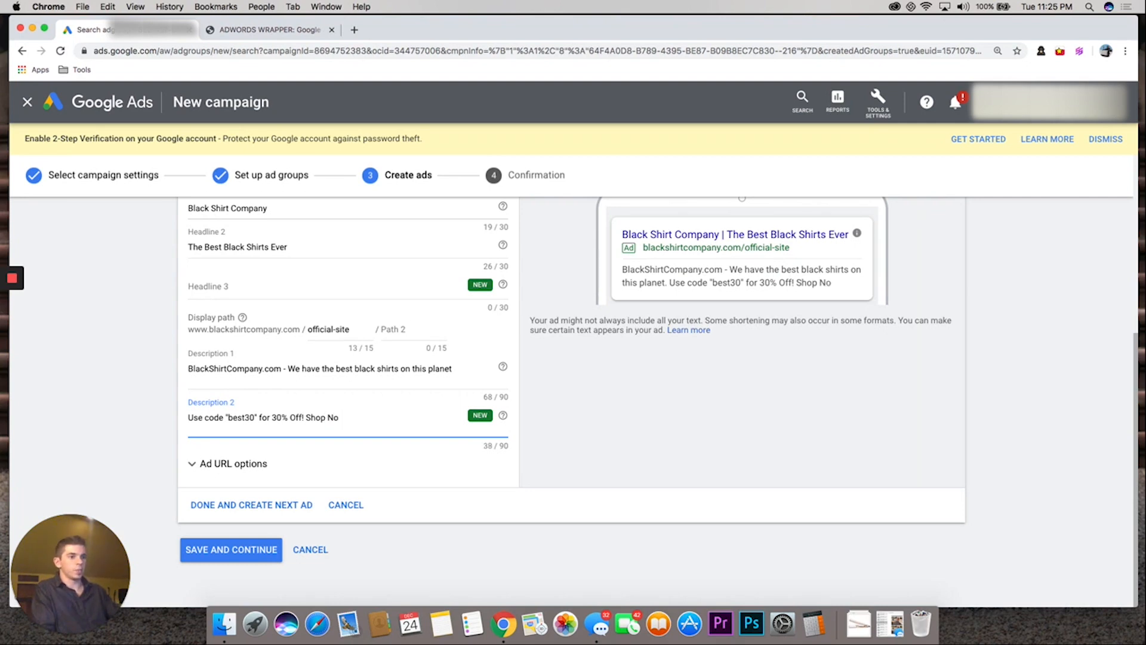
type("w!")
scroll(913, 447, "up", 3)
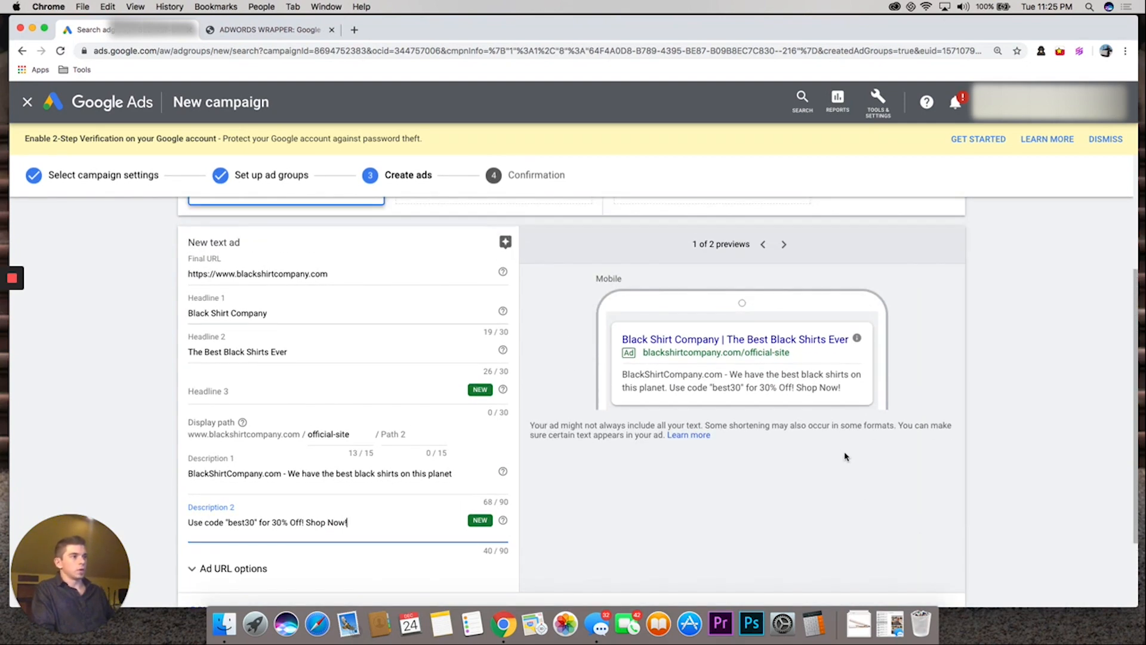
left_click_drag(614, 340, 780, 376)
left_click(920, 388)
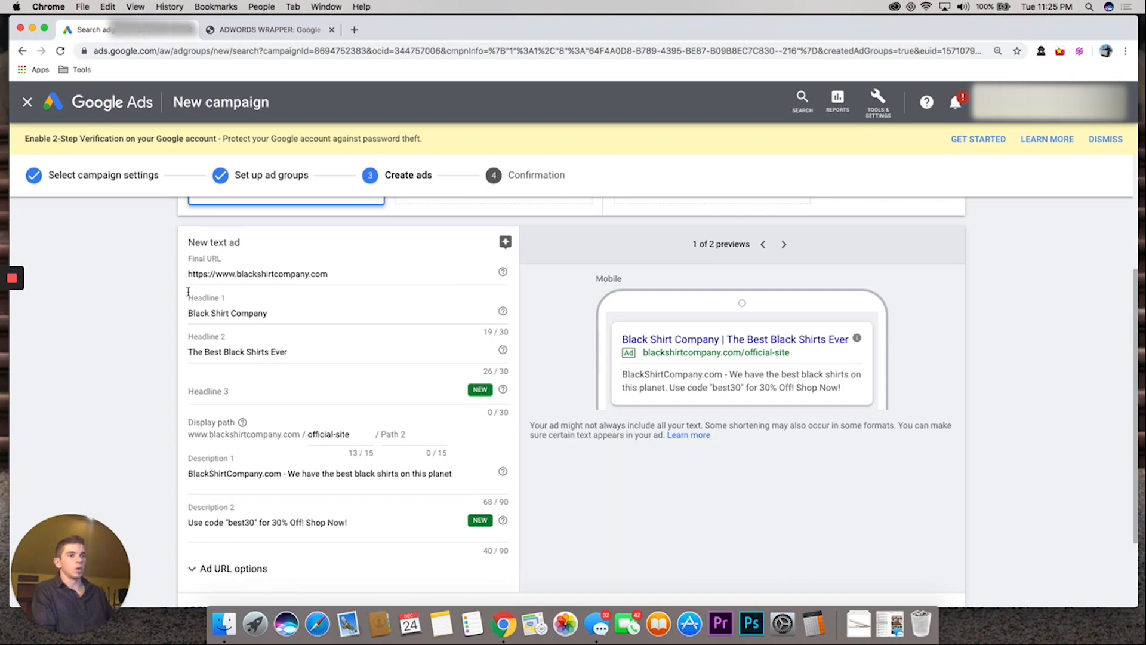
Try "Duh" as Headline 3 of the text ad, clearing the field again
left_click(209, 390)
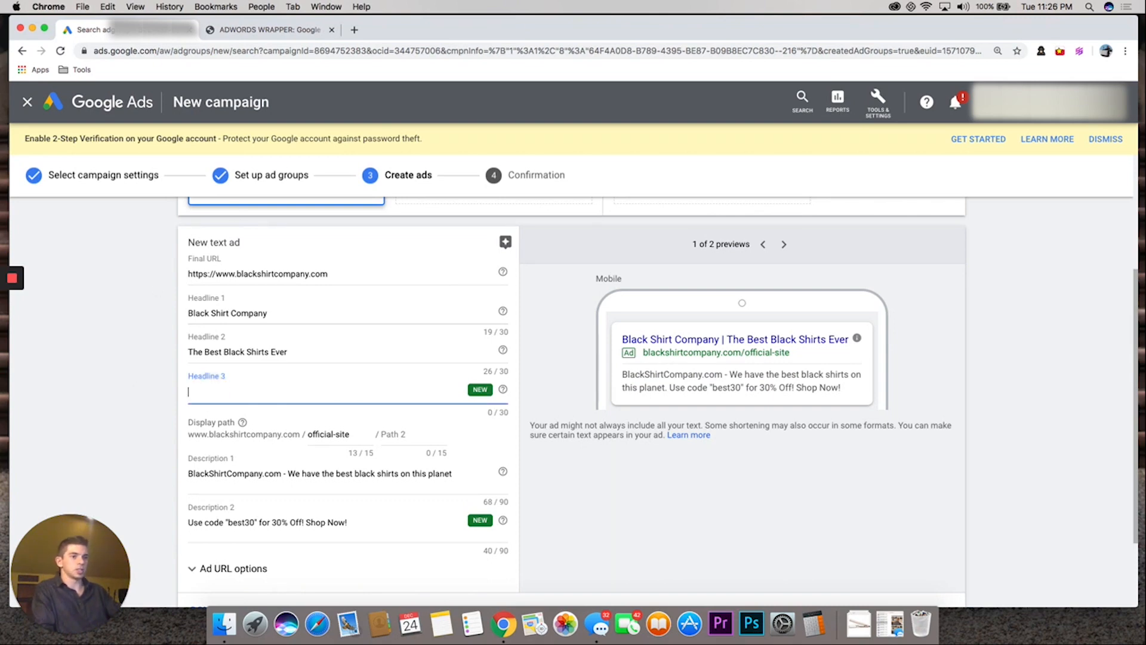
type("Duh")
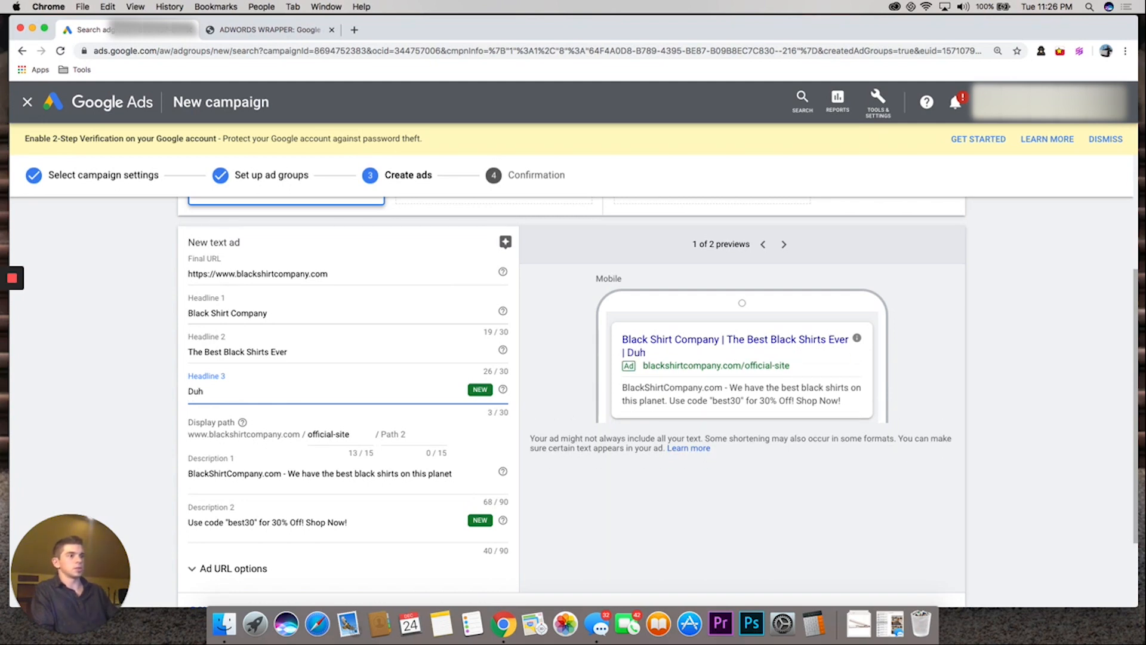
key("BackSpace")
key("BackSpace")
key("BackSpace")
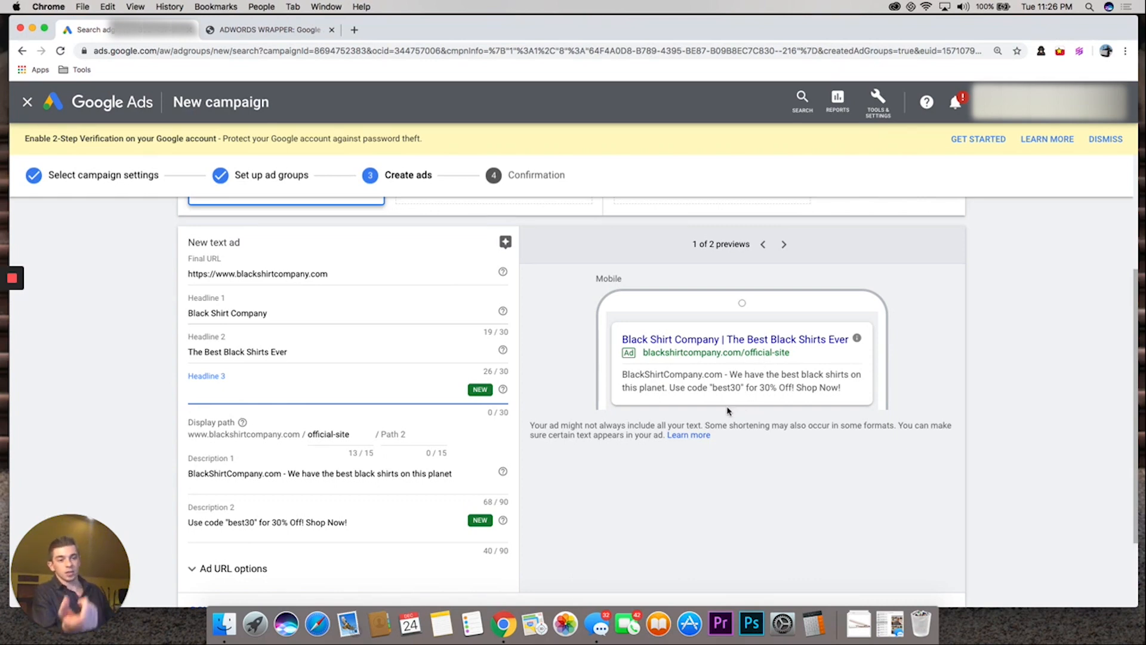
Discard the text ad and leave the ad creation without saving
left_click_drag(687, 387, 745, 388)
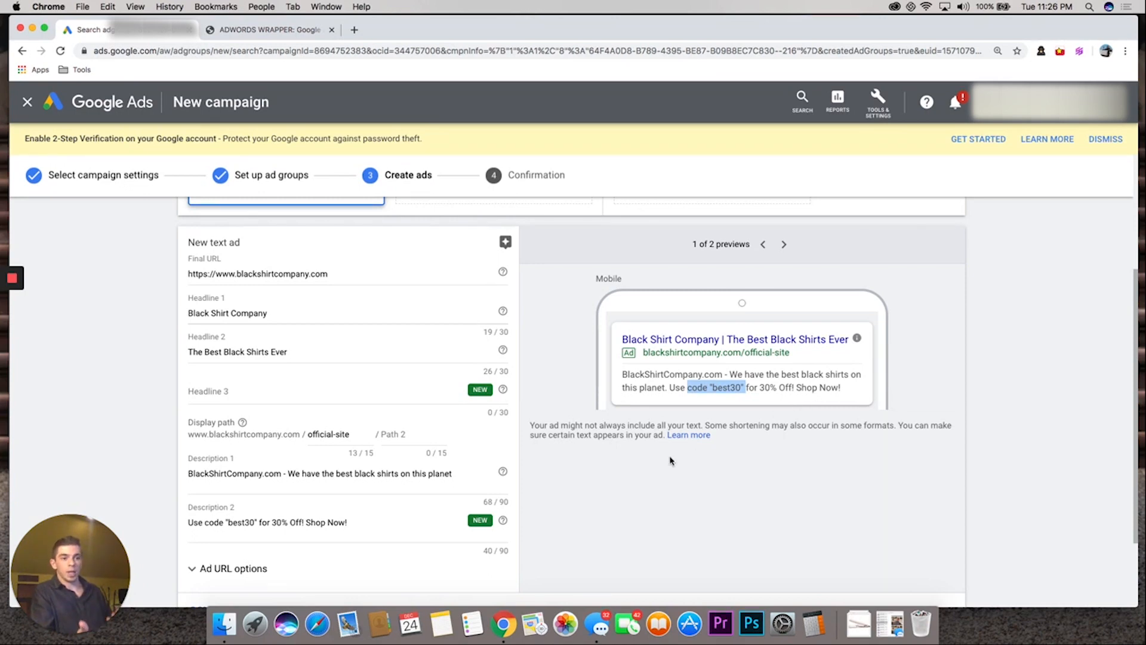
scroll(279, 422, "down", 3)
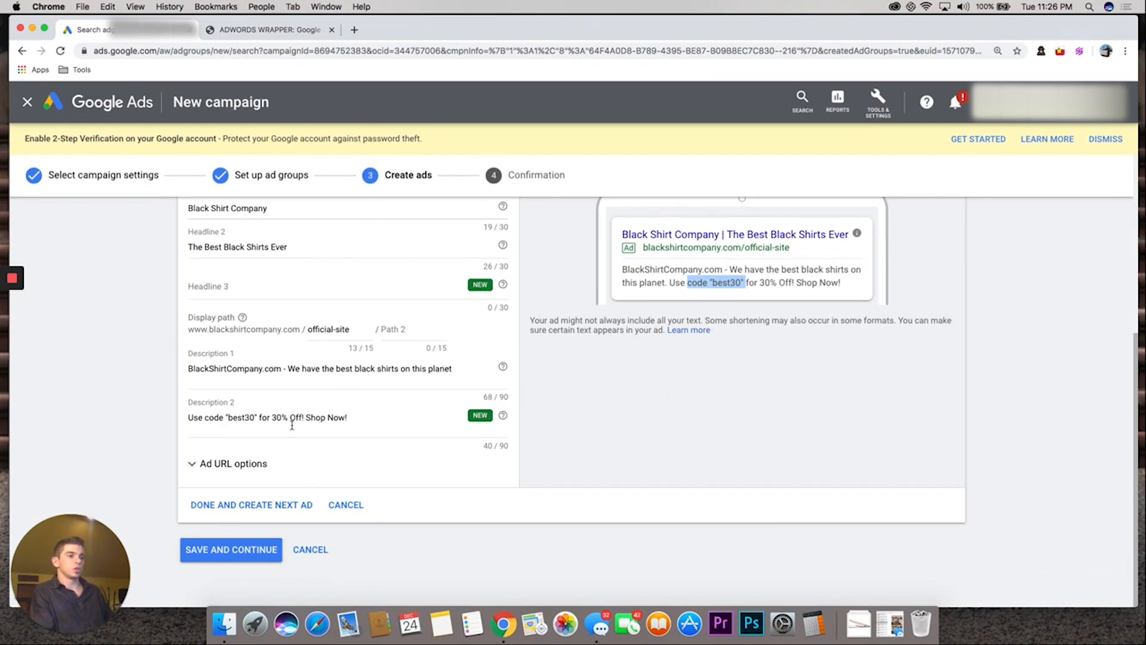
left_click(316, 550)
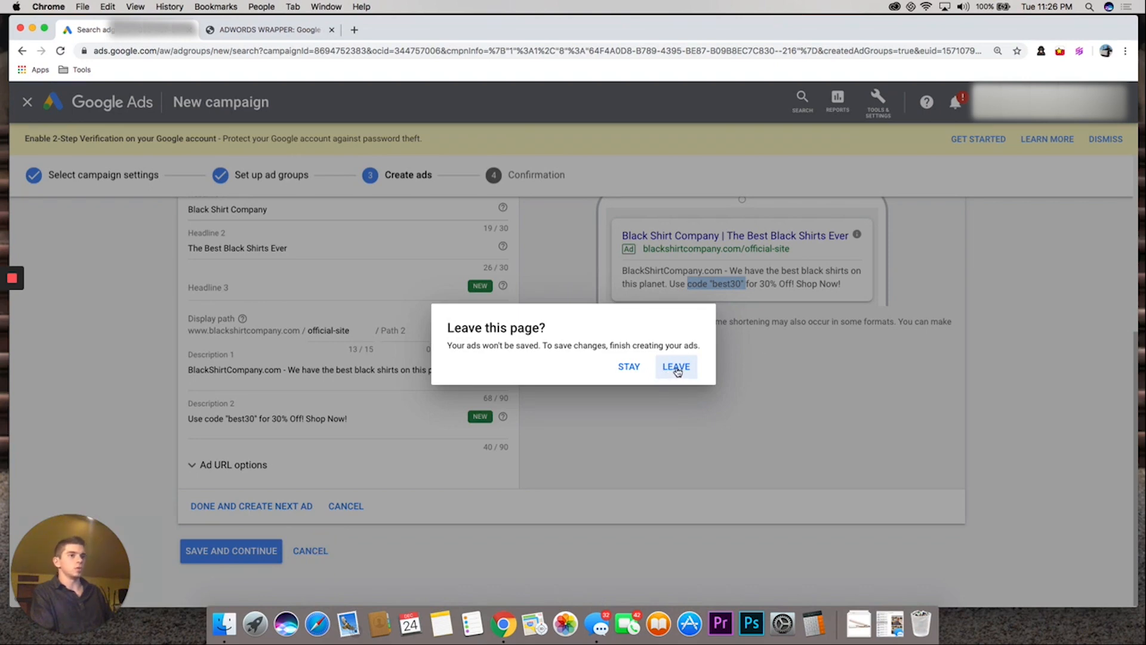
left_click(677, 370)
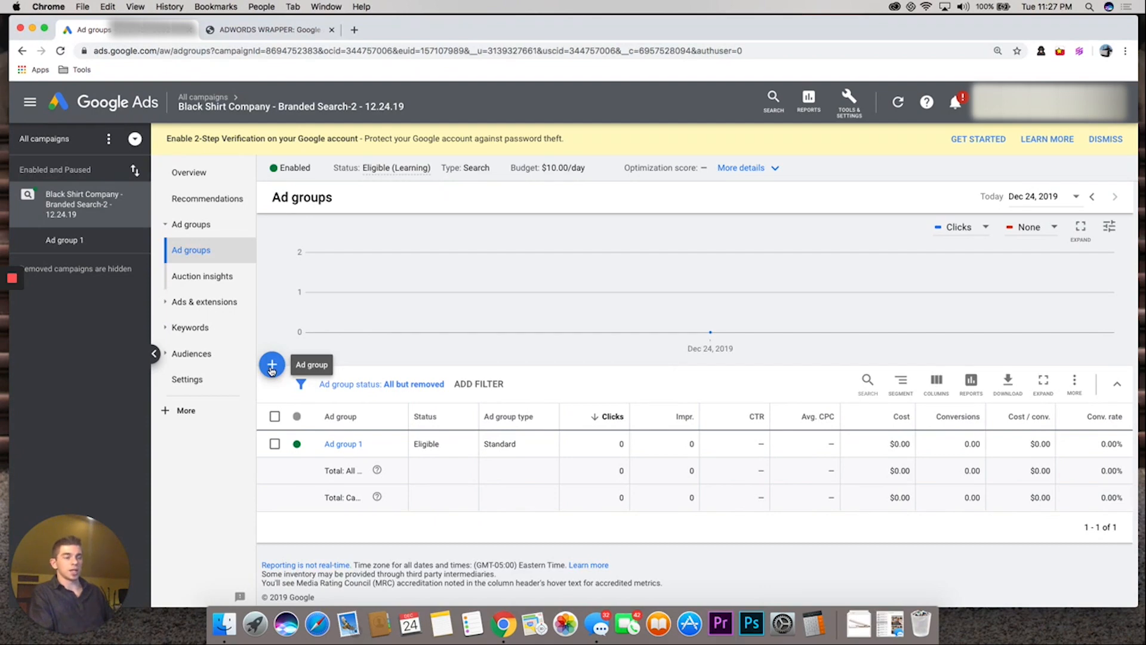
left_click(271, 365)
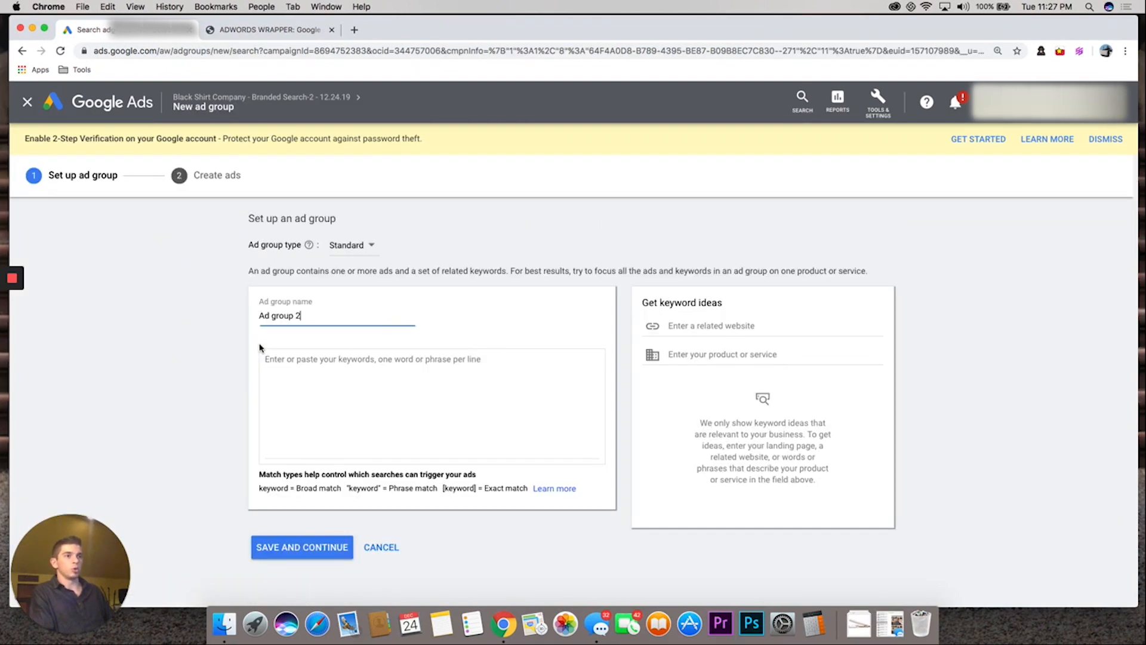
left_click(382, 547)
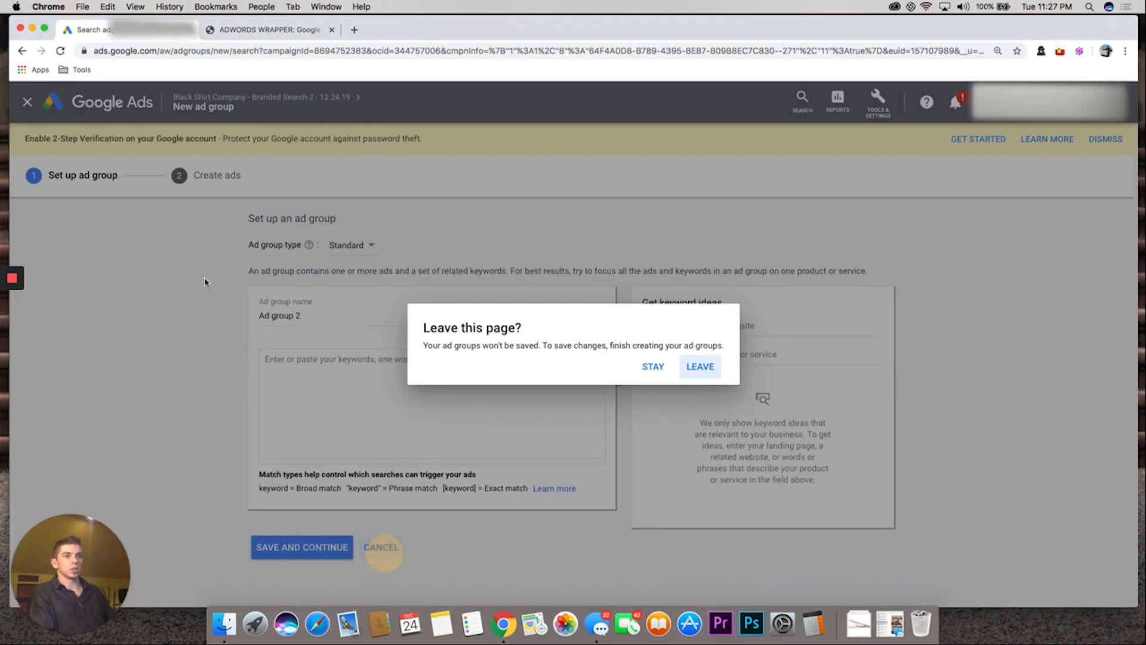
left_click(654, 367)
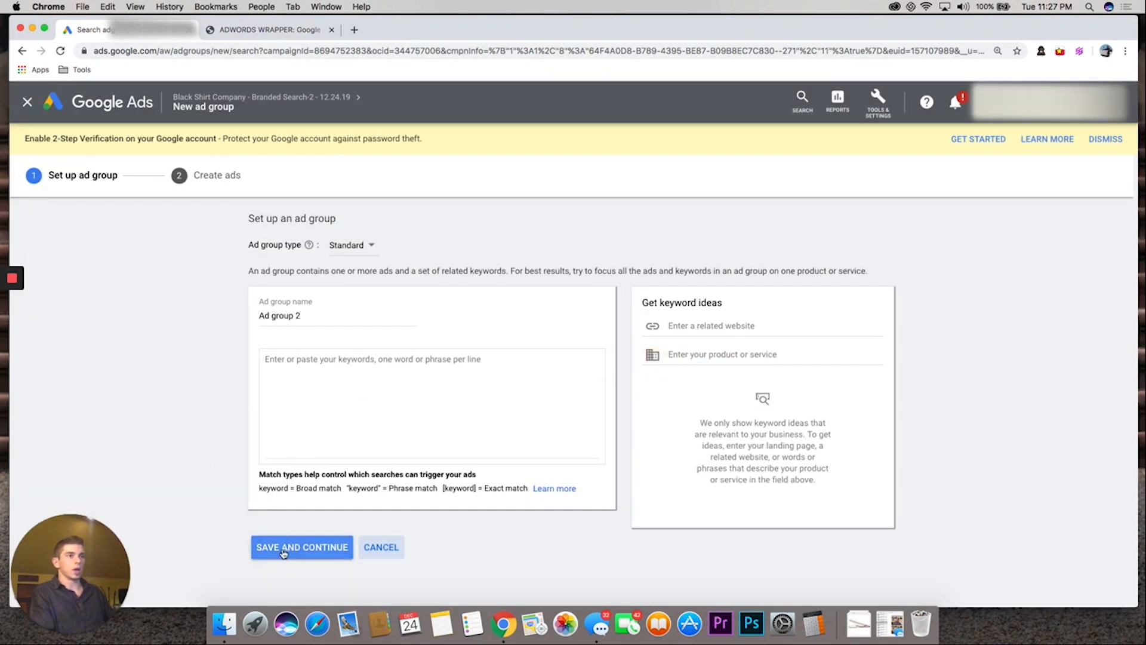
left_click(27, 105)
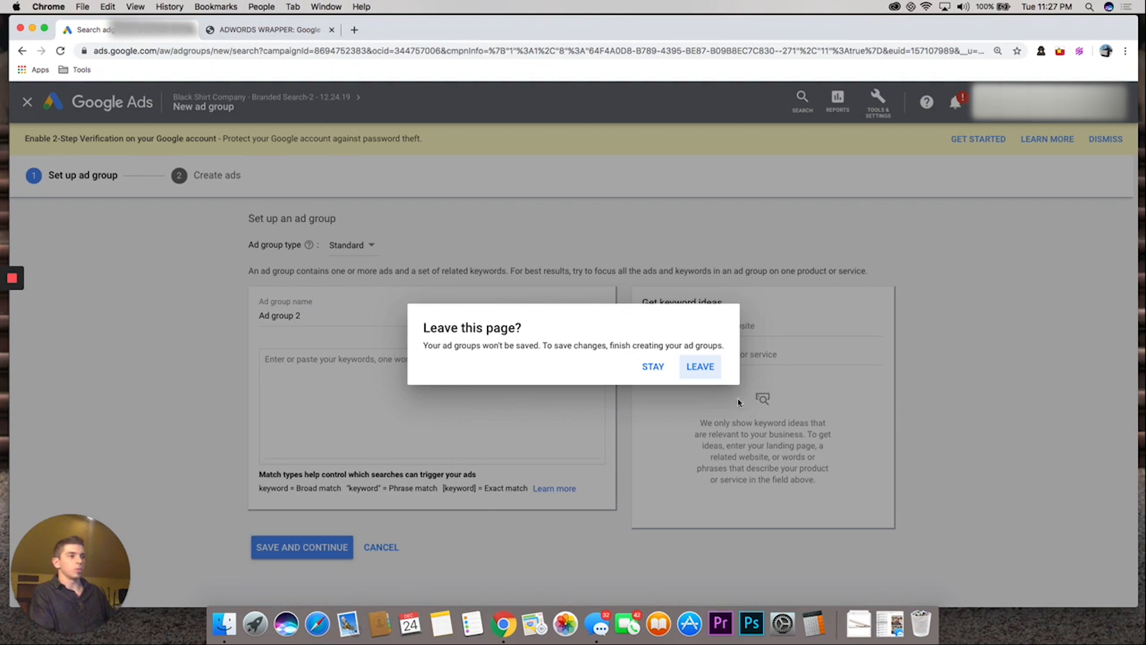
left_click(691, 368)
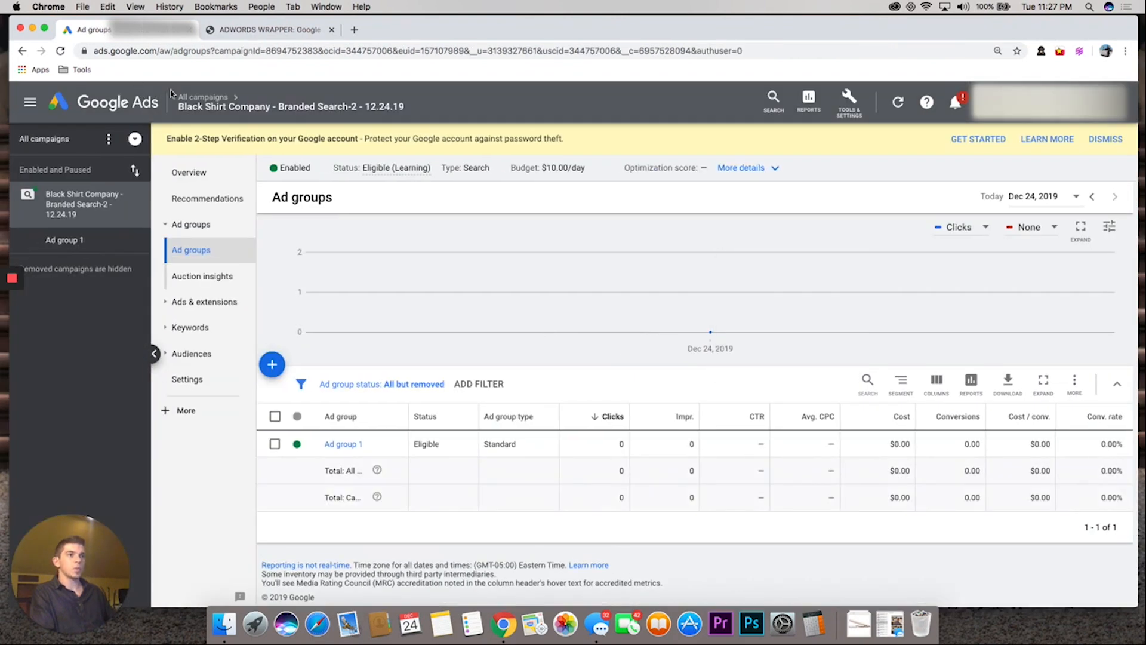
Start a new Search campaign without a goal's guidance from the all-campaigns overview and continue to its settings
left_click(204, 97)
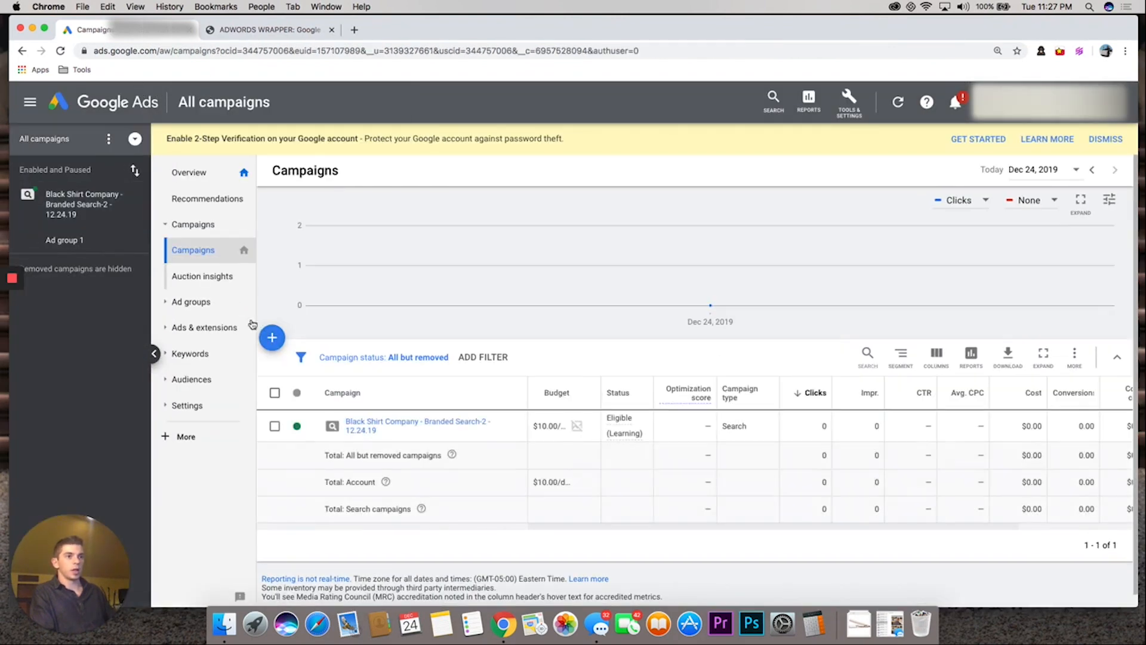
left_click(199, 226)
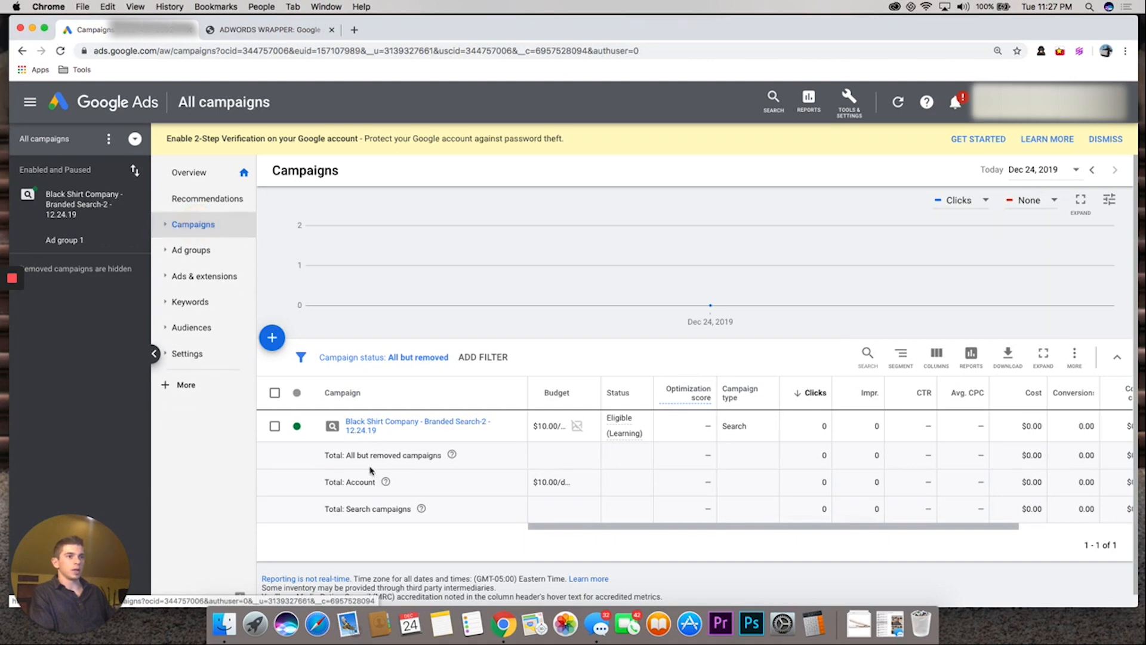
left_click(271, 341)
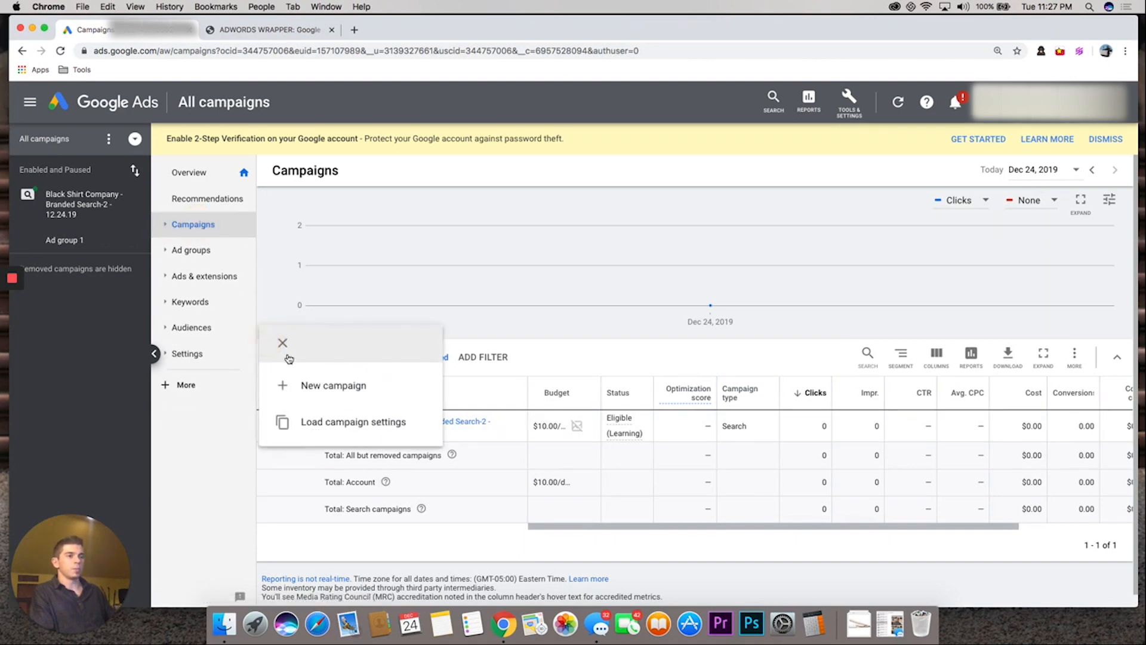
left_click(306, 386)
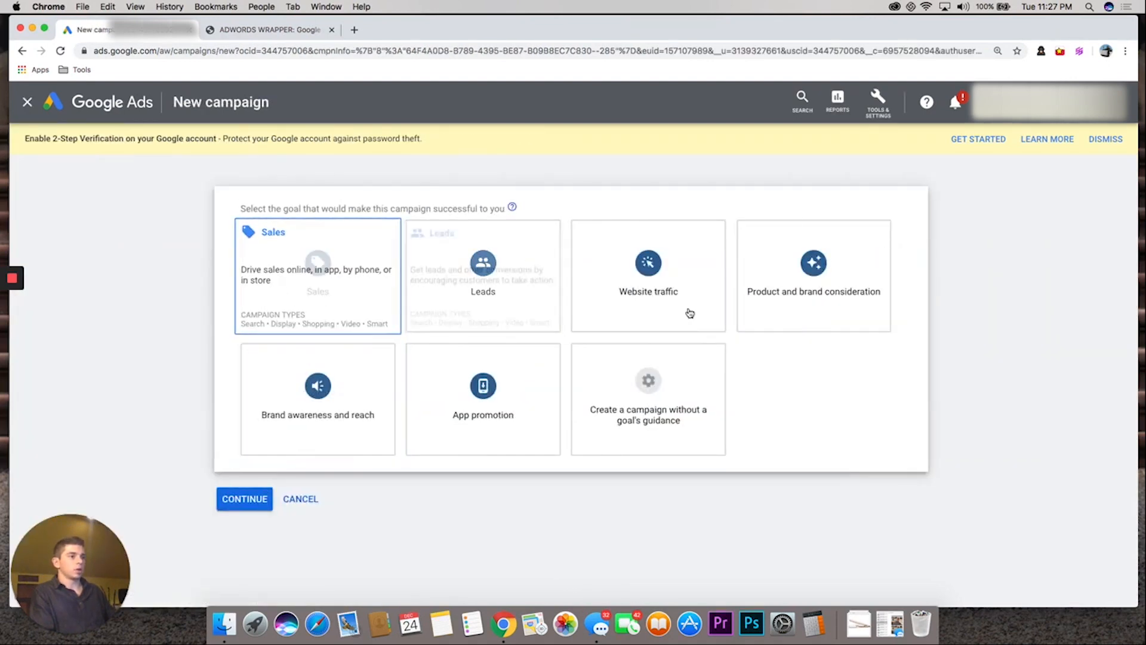
left_click(596, 412)
scroll(595, 412, "down", 5)
left_click(345, 358)
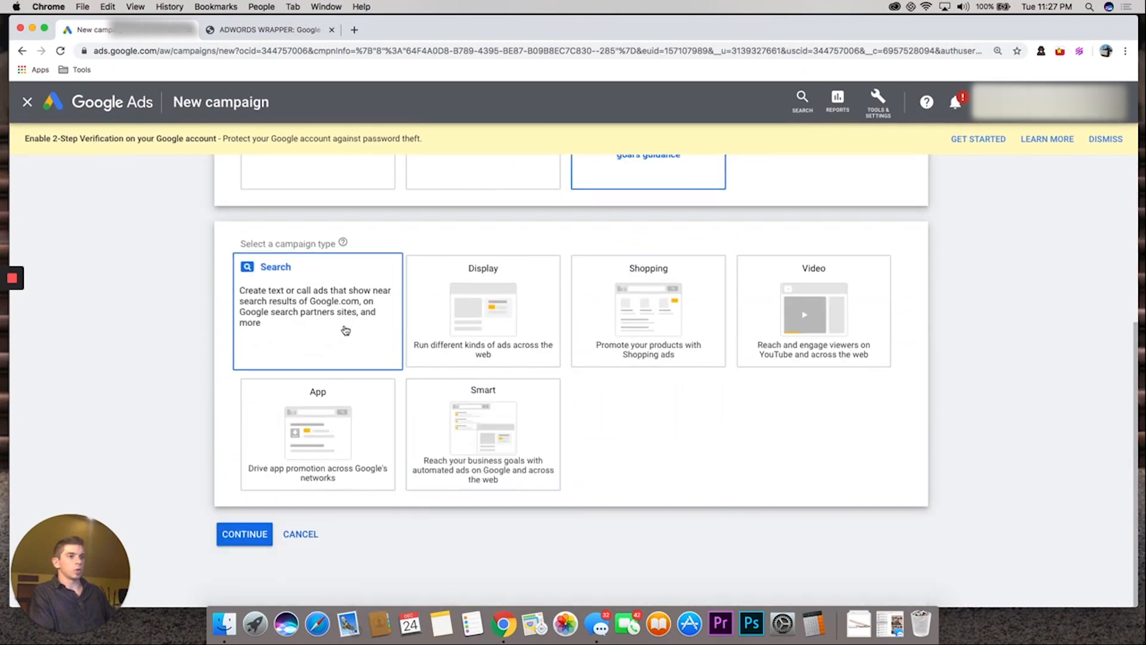
scroll(374, 387, "down", 2)
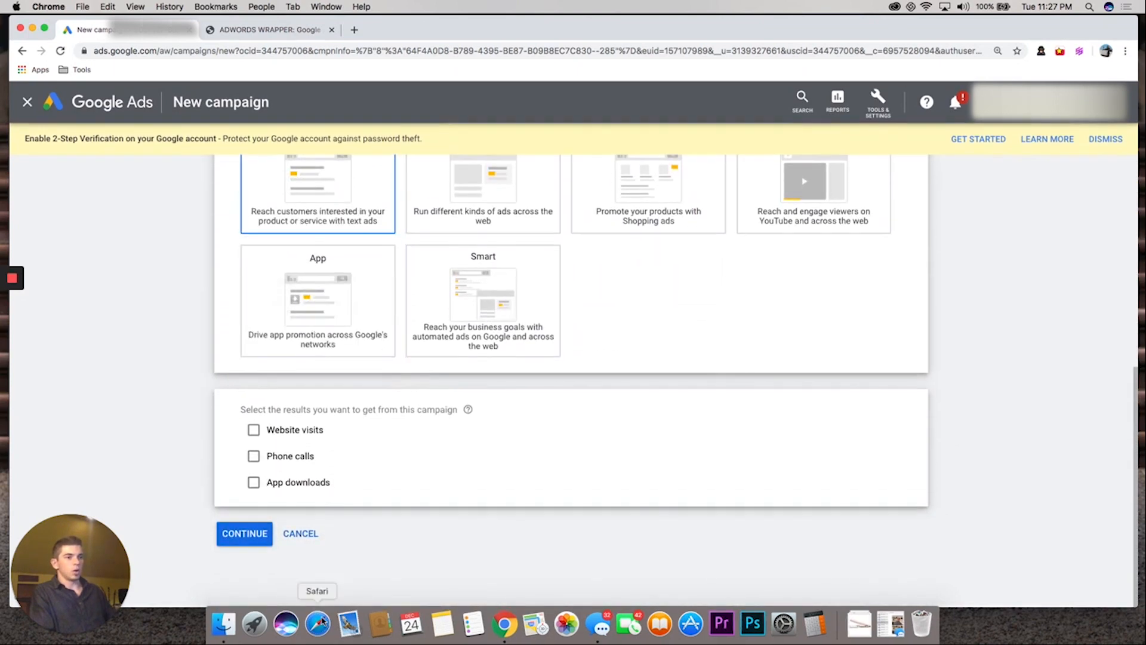
left_click(263, 540)
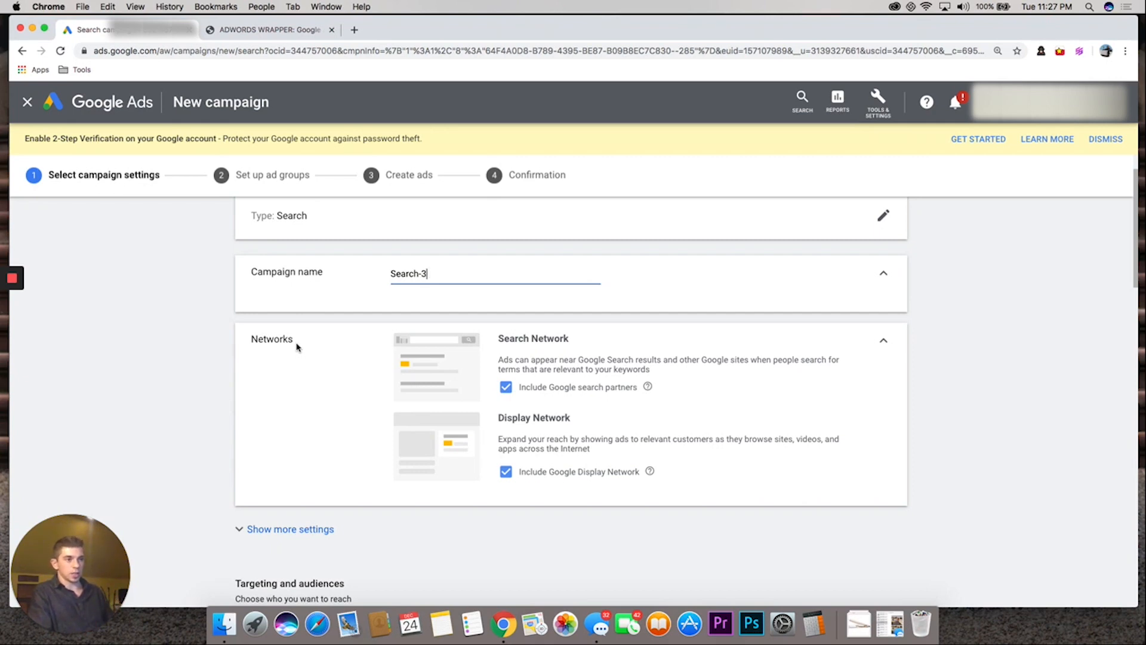
Exclude the Google Display Network from the new campaign's networks
scroll(202, 401, "down", 1)
scroll(265, 411, "down", 2)
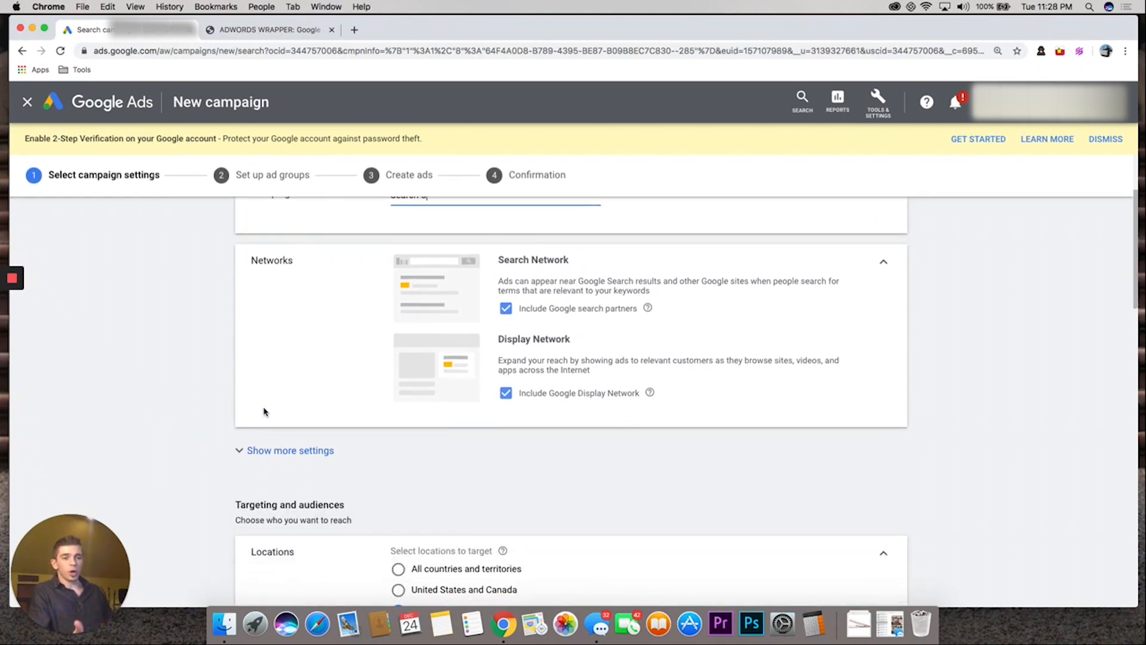
scroll(418, 400, "down", 1)
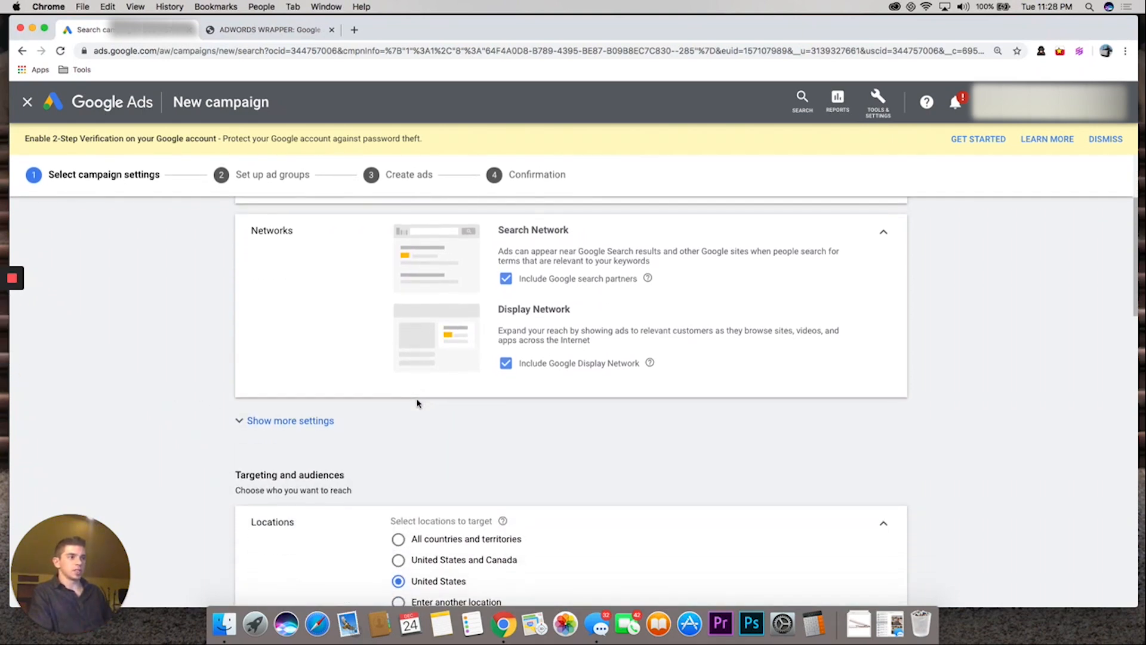
scroll(505, 298, "up", 3)
left_click(505, 457)
Name the new campaign "Search-3 - RLSA"
scroll(425, 431, "up", 3)
scroll(425, 431, "down", 4)
scroll(426, 431, "up", 4)
left_click(396, 327)
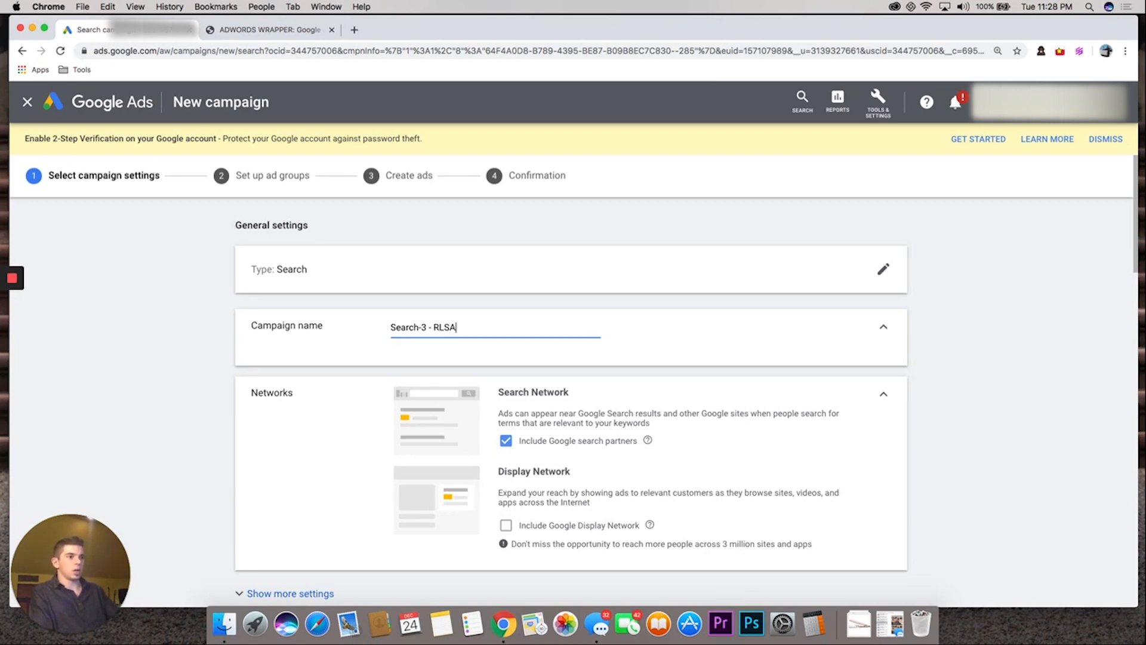
left_click(246, 399)
Browse the campaign's audiences by how they have interacted with the business (remarketing and similar audiences)
scroll(263, 401, "down", 10)
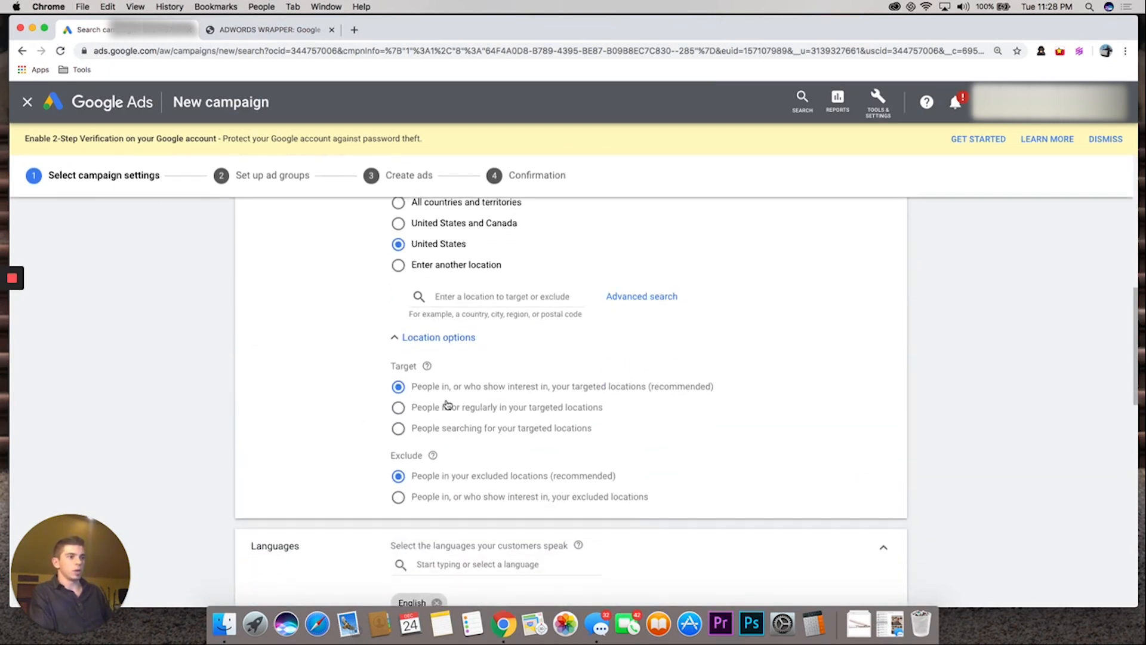
scroll(448, 404, "down", 5)
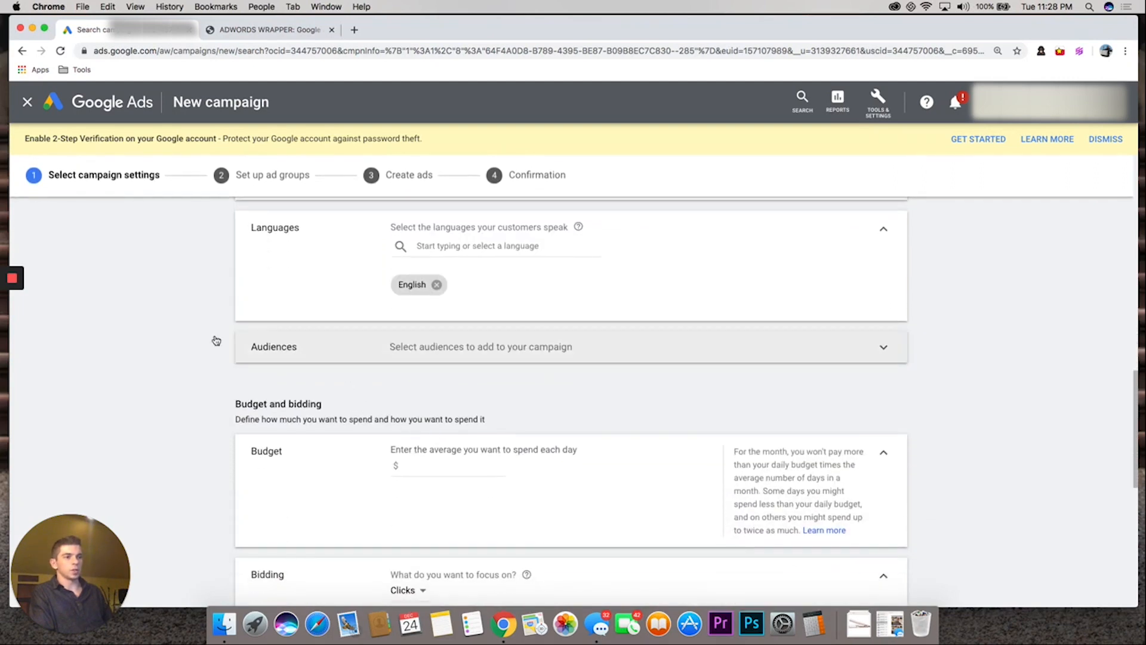
left_click(369, 352)
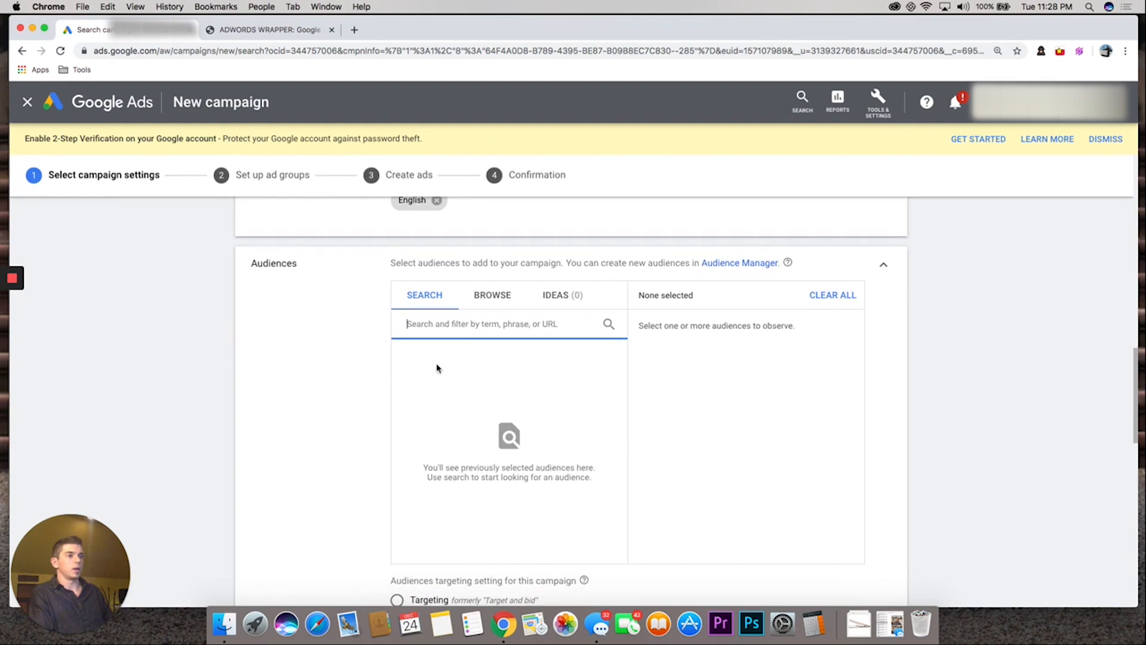
left_click(493, 297)
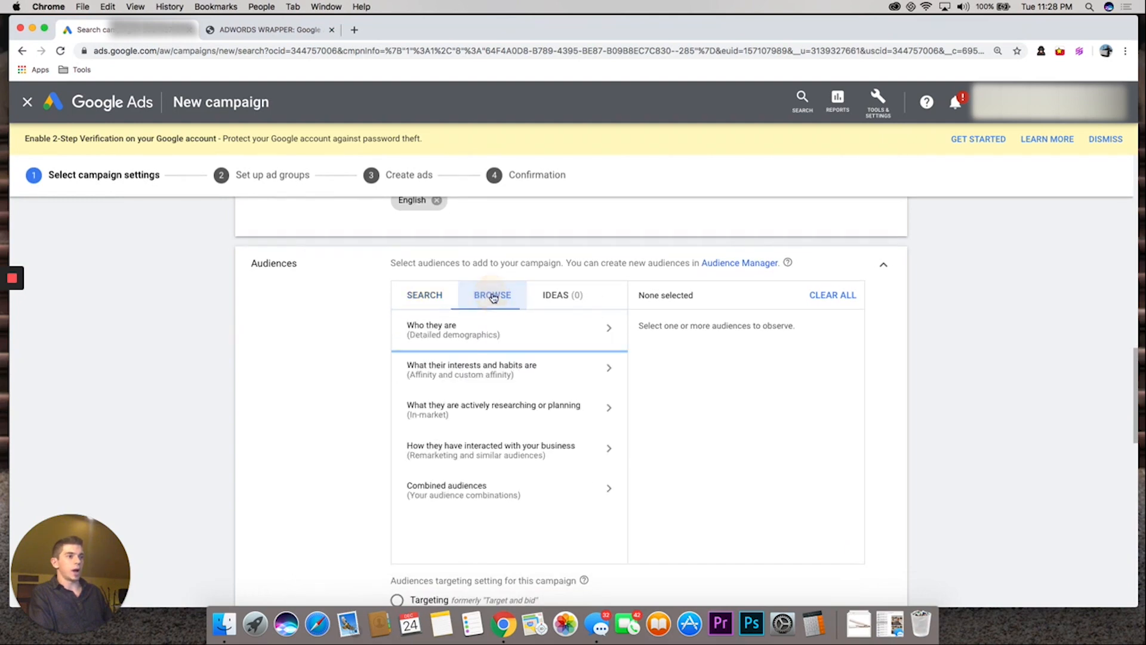
left_click(469, 454)
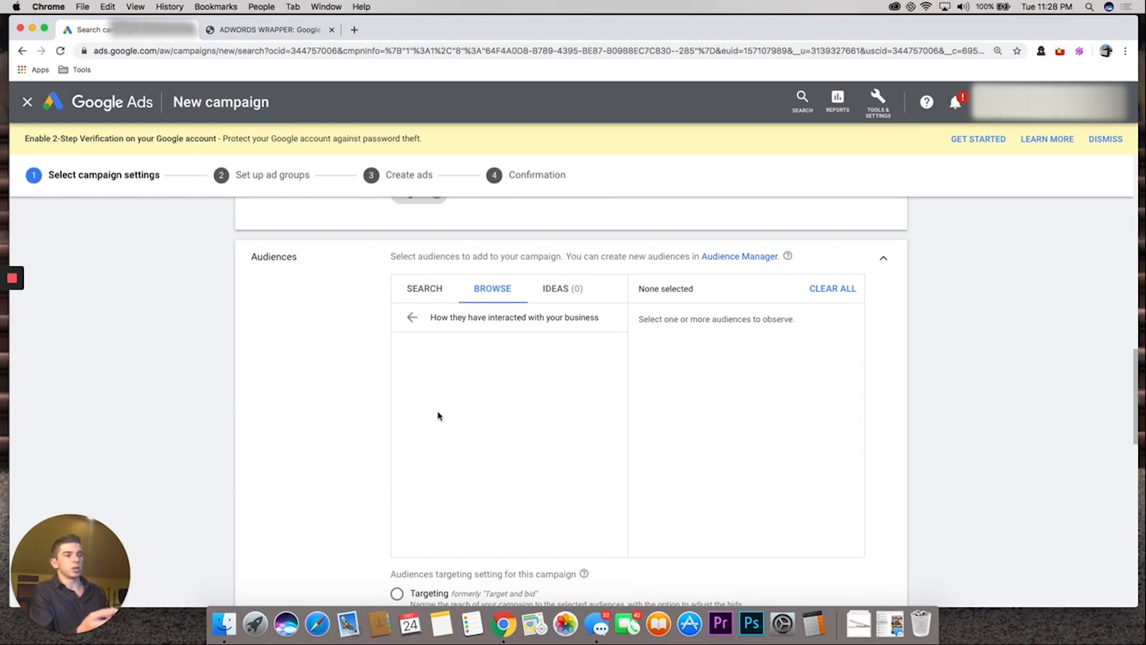
Cancel the new Search campaign and leave its setup without saving
scroll(439, 414, "down", 8)
scroll(475, 496, "down", 6)
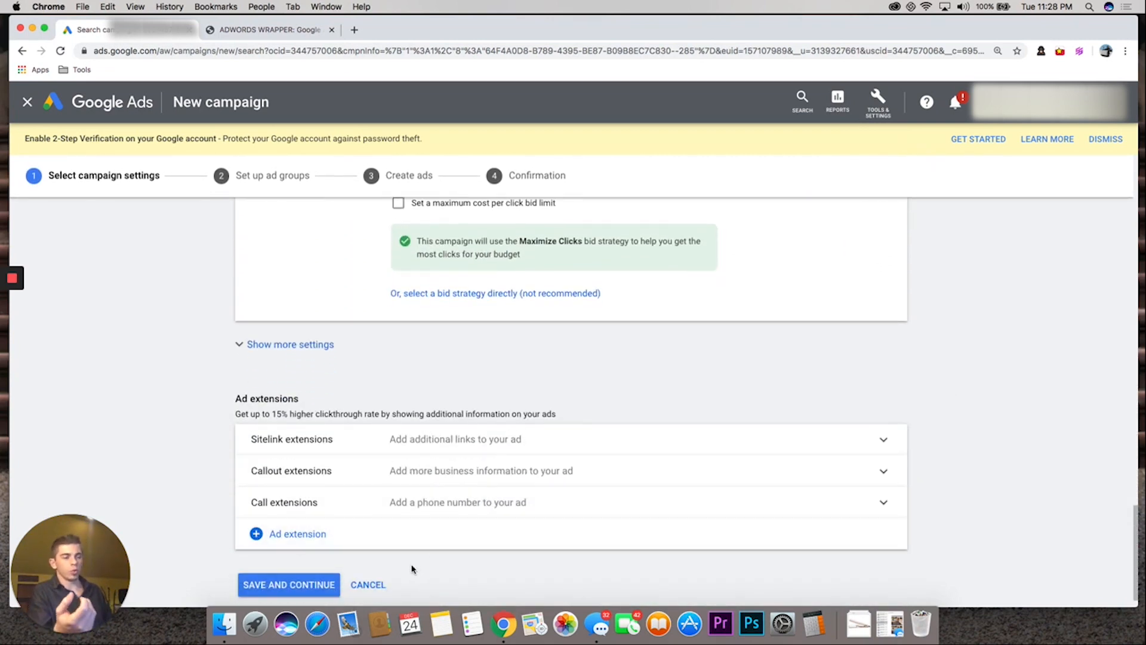
left_click(377, 586)
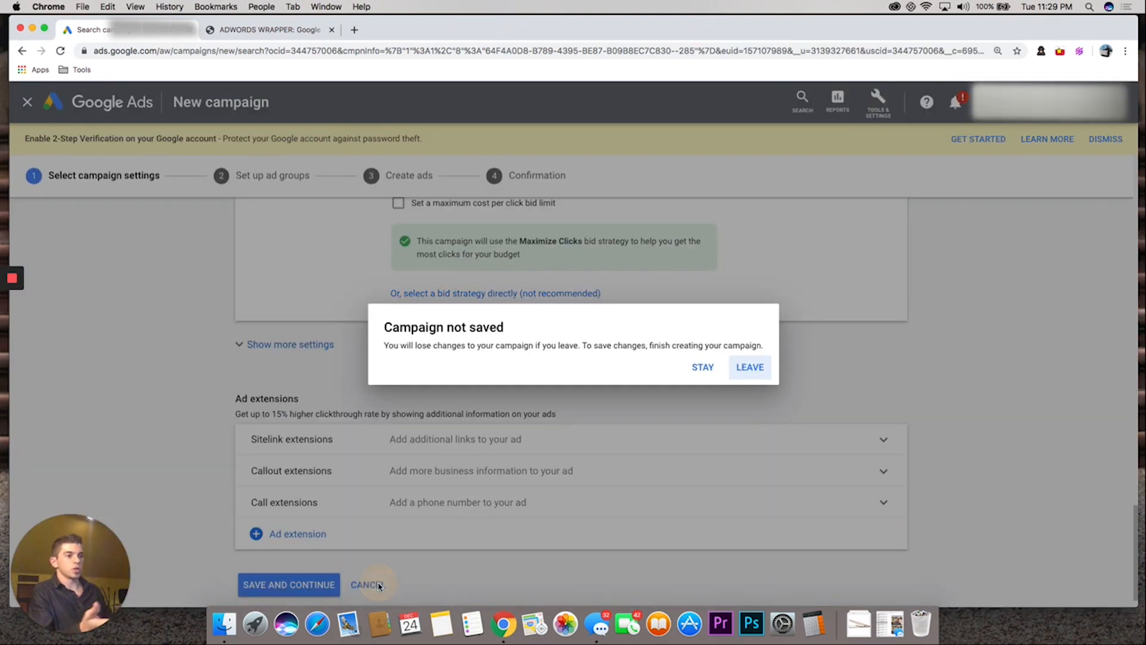
left_click(743, 374)
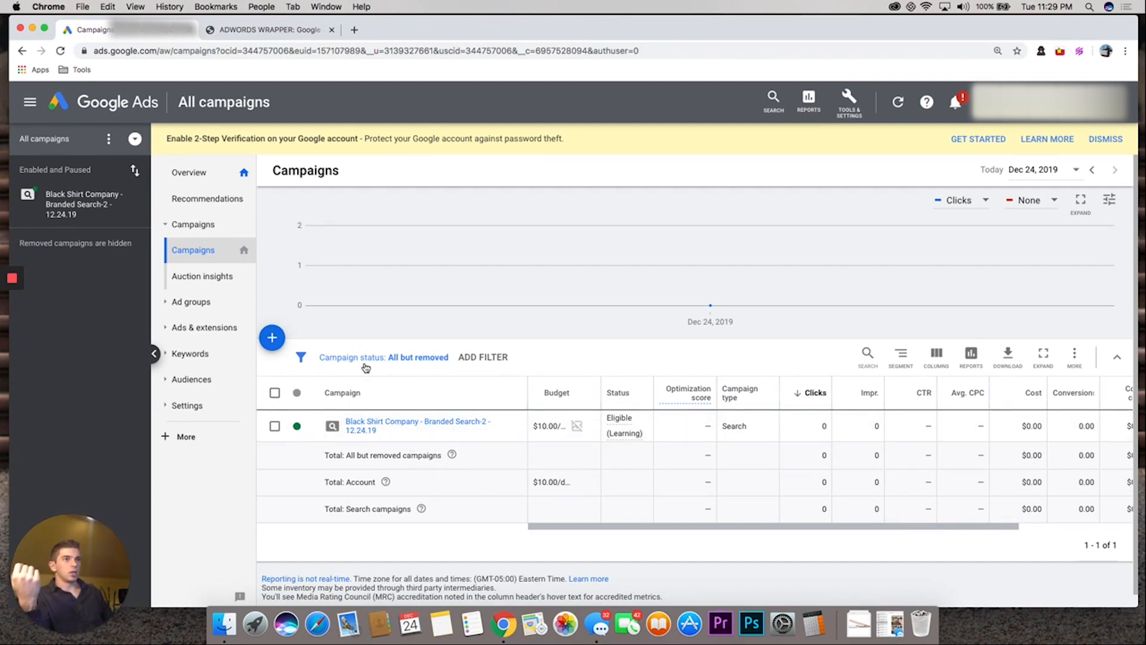
Switch to the AdWords Wrapper page, clear the old keyword list and start a new keyword beginning with "The bes"
left_click(262, 30)
scroll(409, 285, "up", 10)
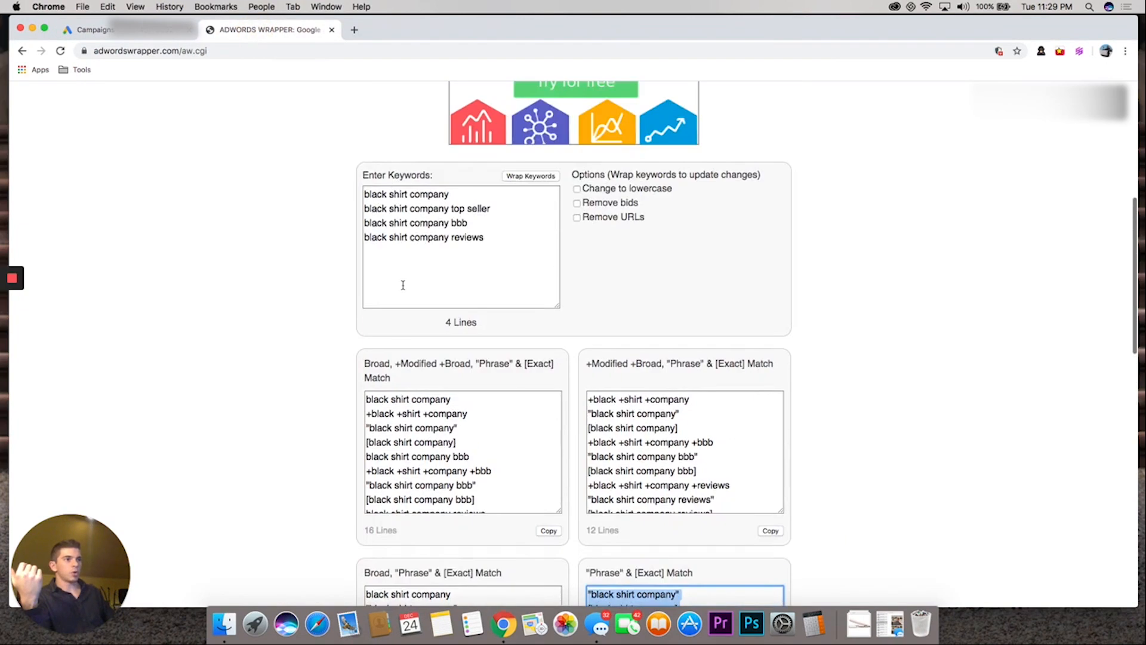
left_click(408, 284)
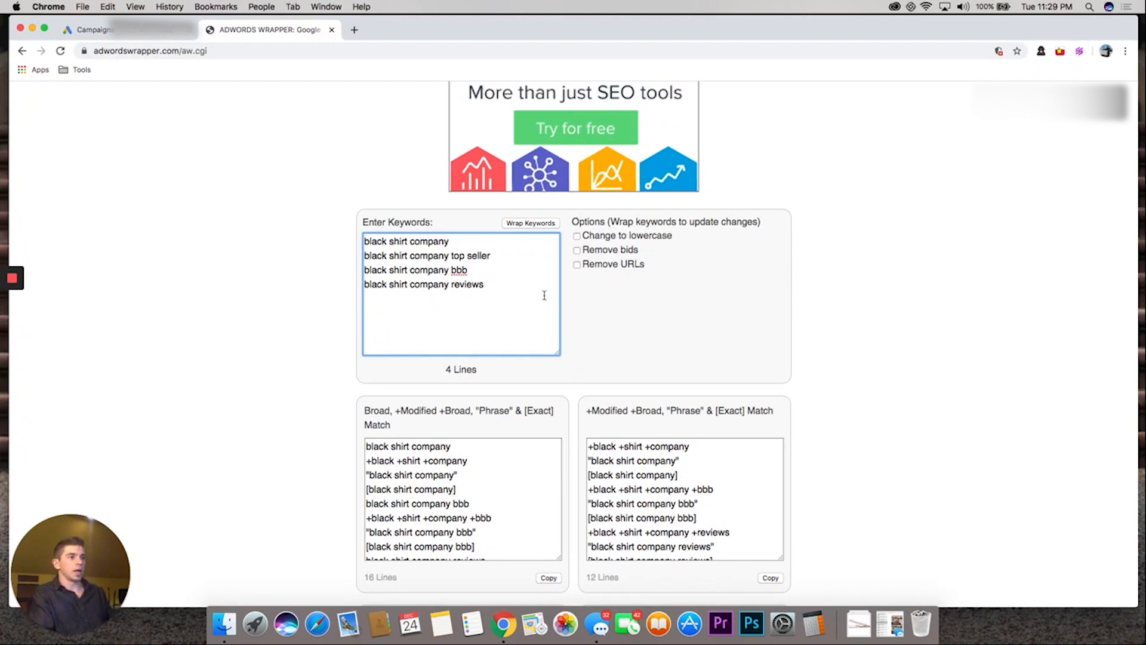
key("super+a")
key("BackSpace")
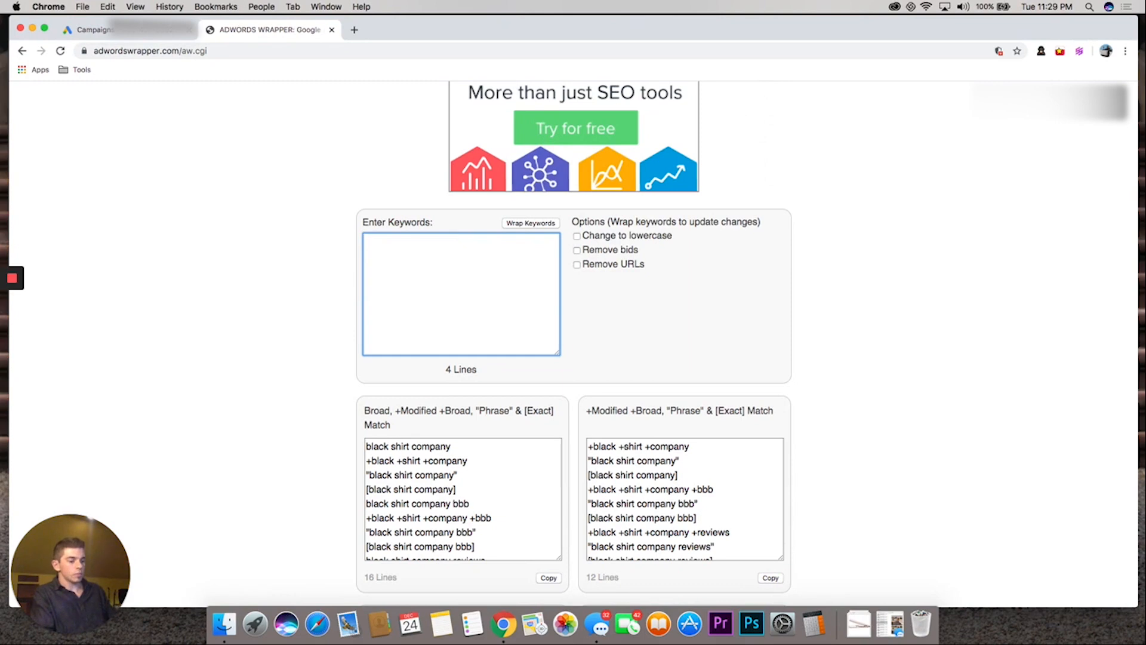
type("THE")
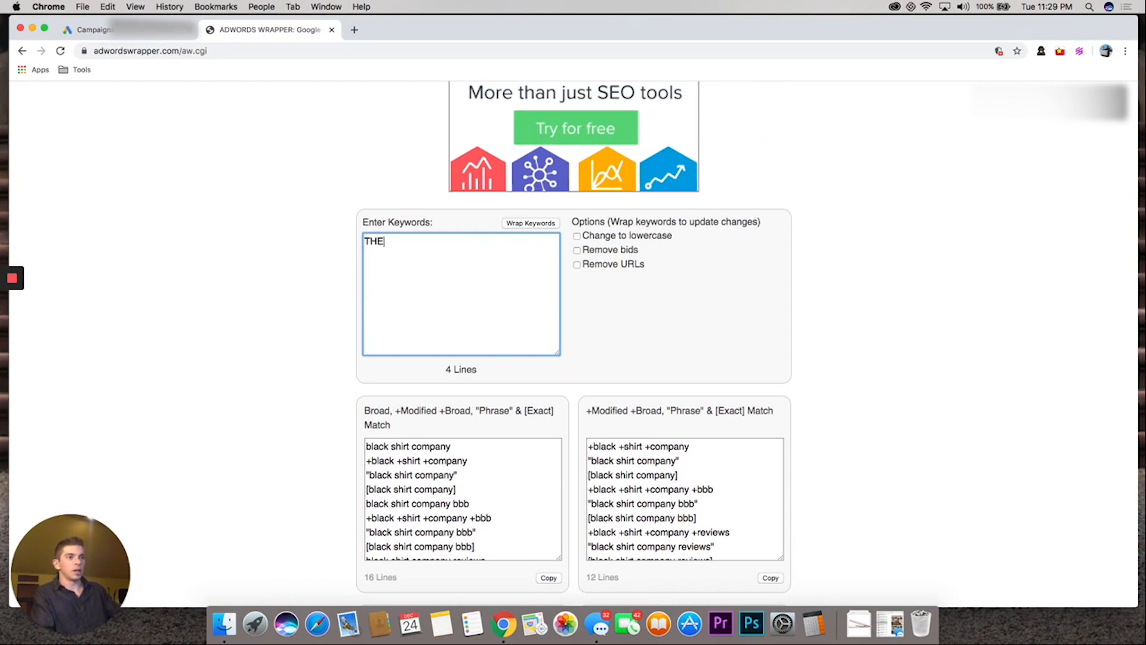
type("he")
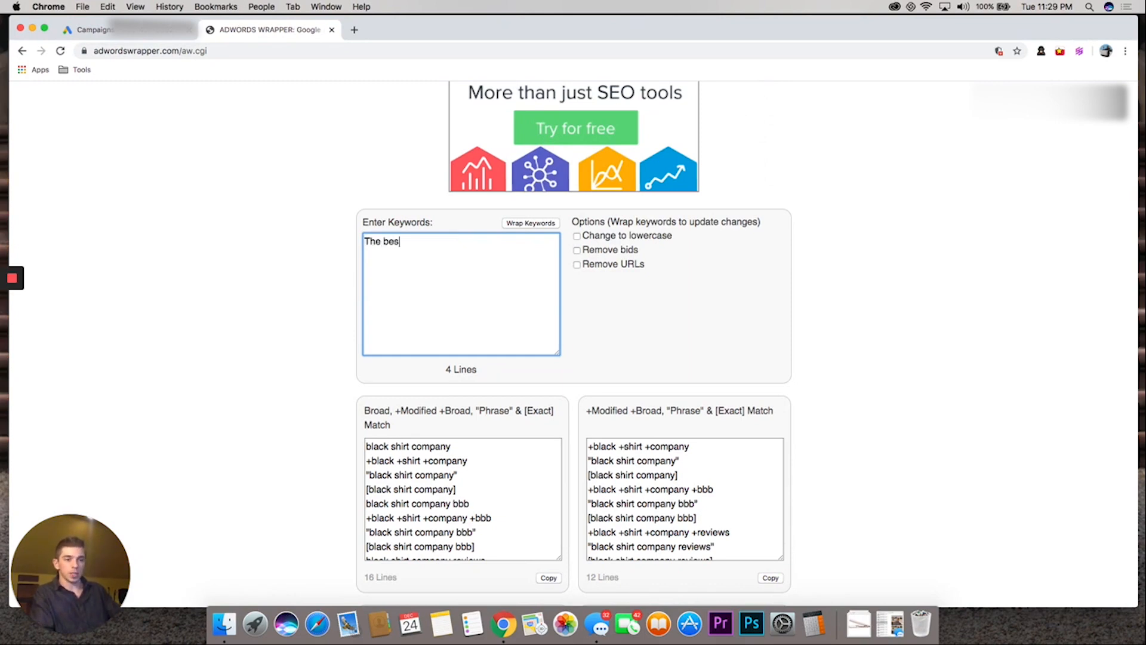
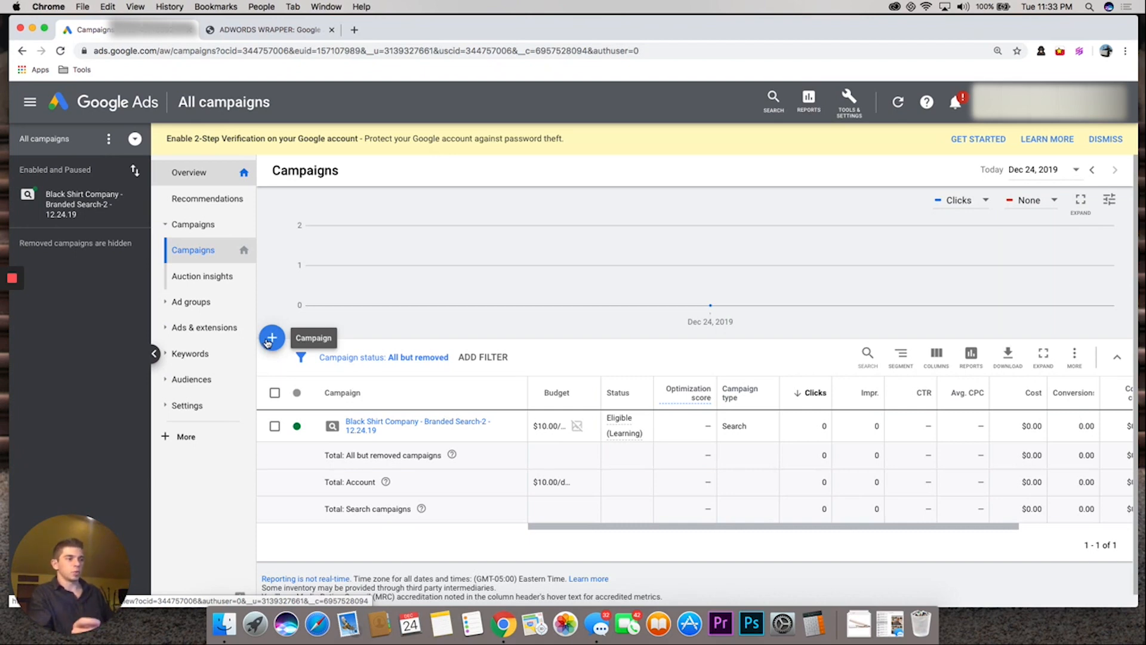
Start a new campaign without a goal's guidance, using the Standard Shopping subtype for products sold in the United States
left_click(268, 341)
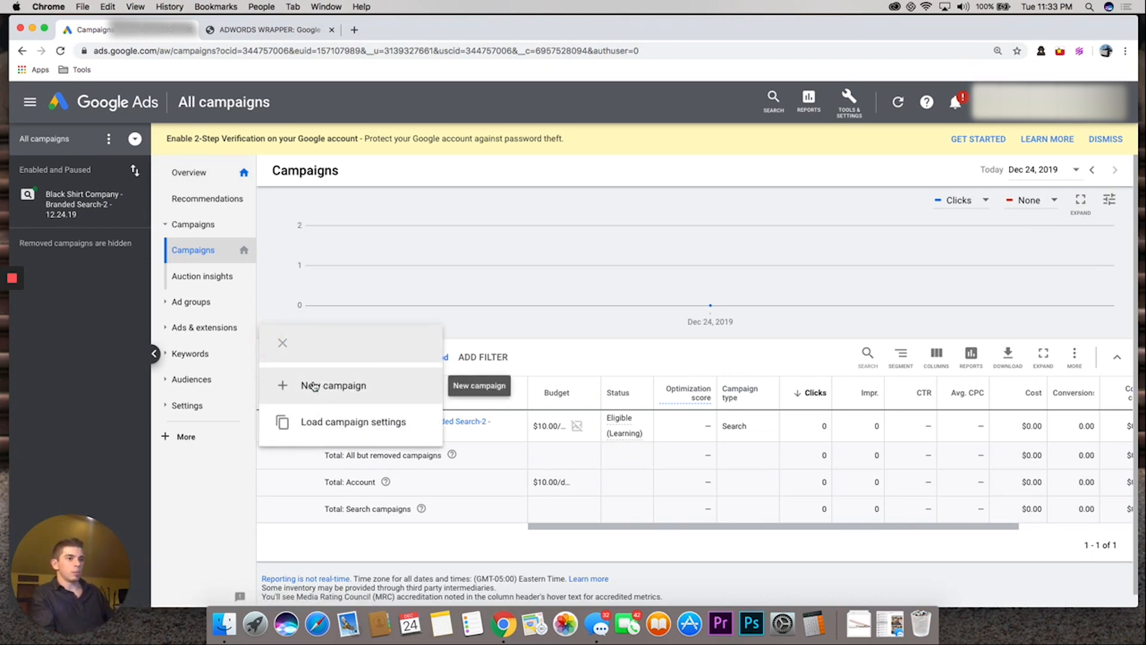
left_click(313, 386)
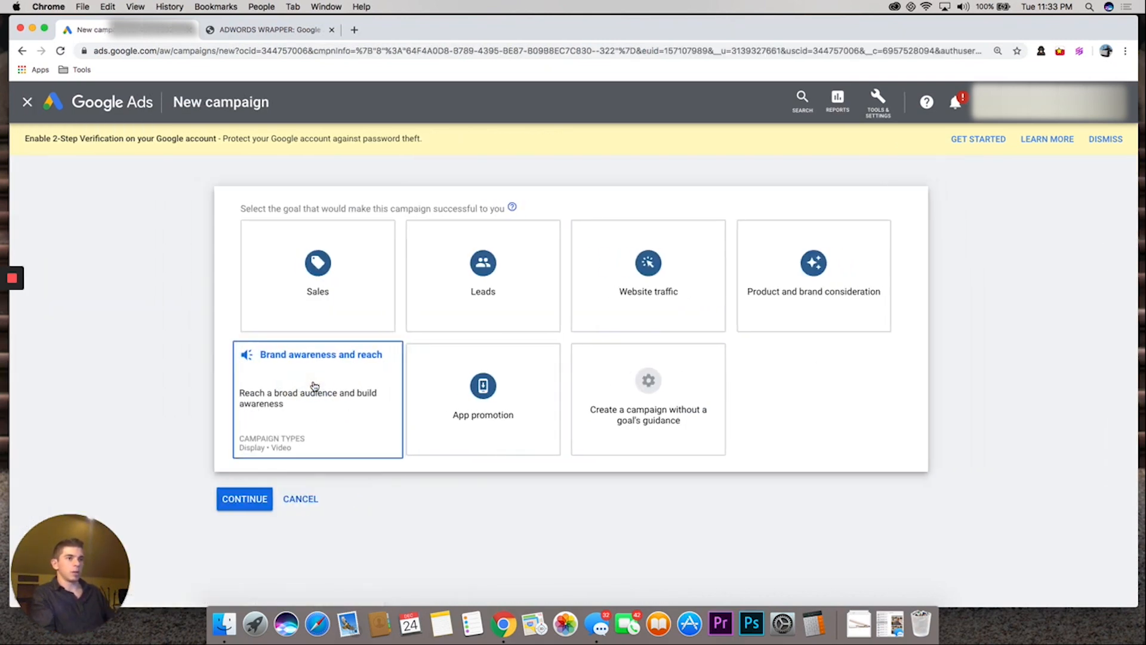
left_click(691, 418)
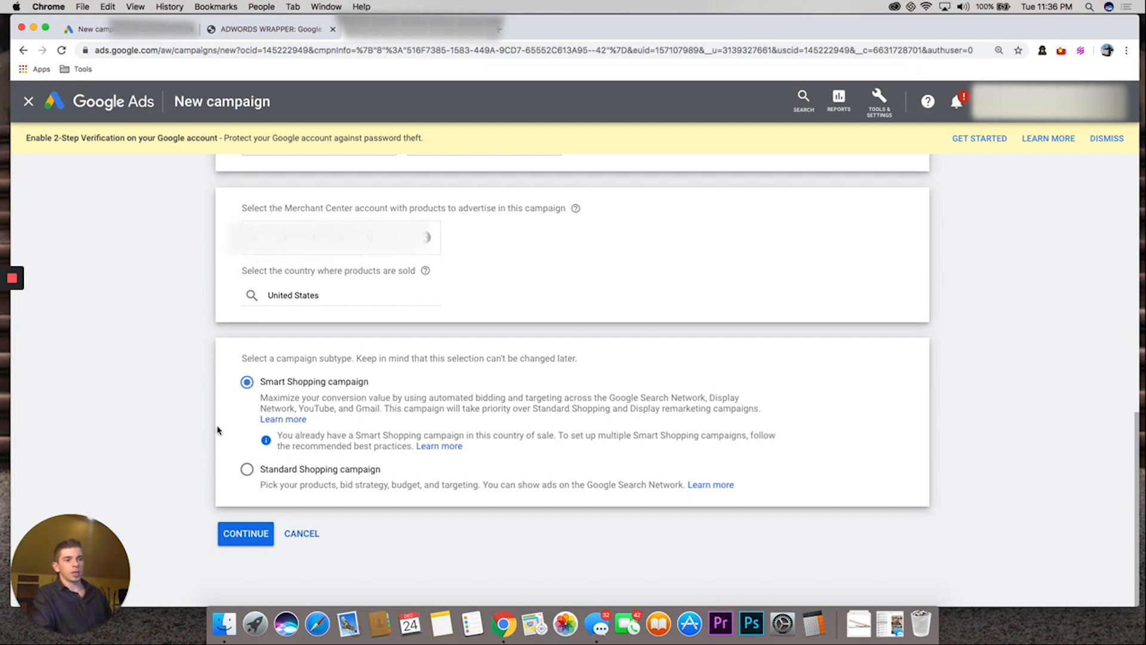
left_click(246, 472)
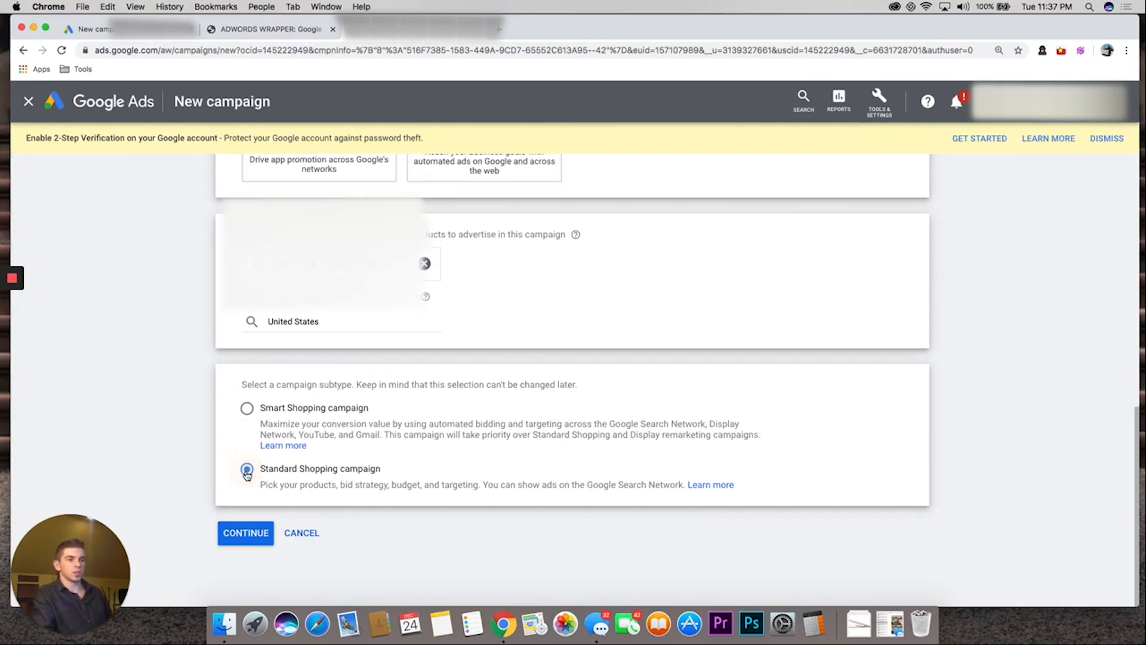
left_click(245, 540)
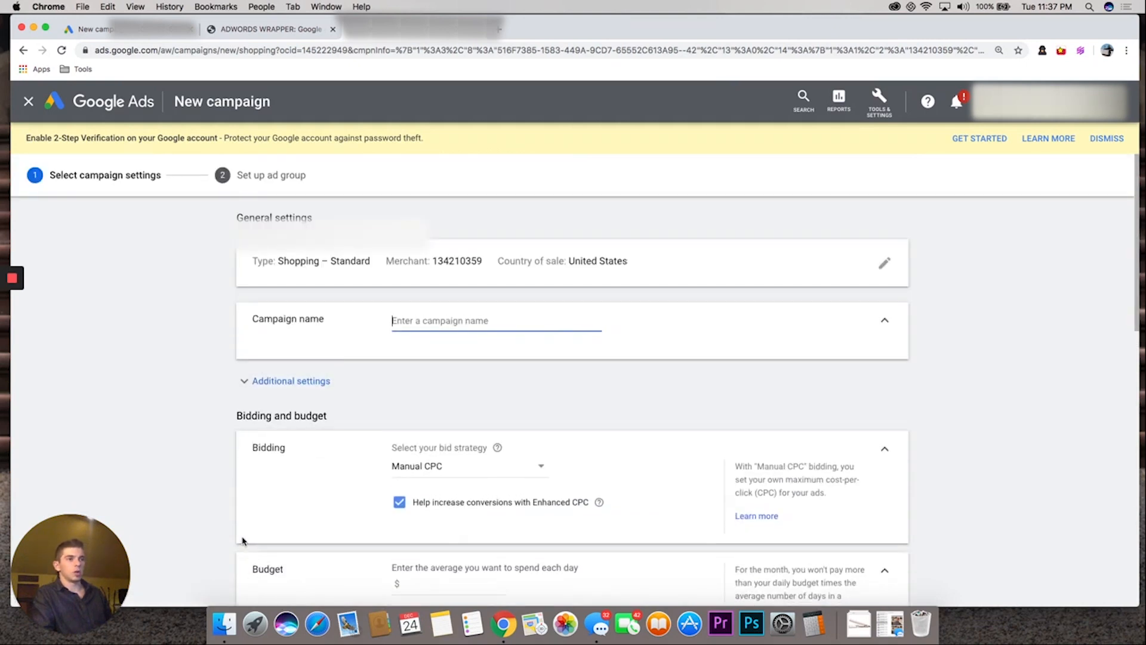
Name the new Shopping campaign "Standard Shopping Test"
type("Standard Shopp")
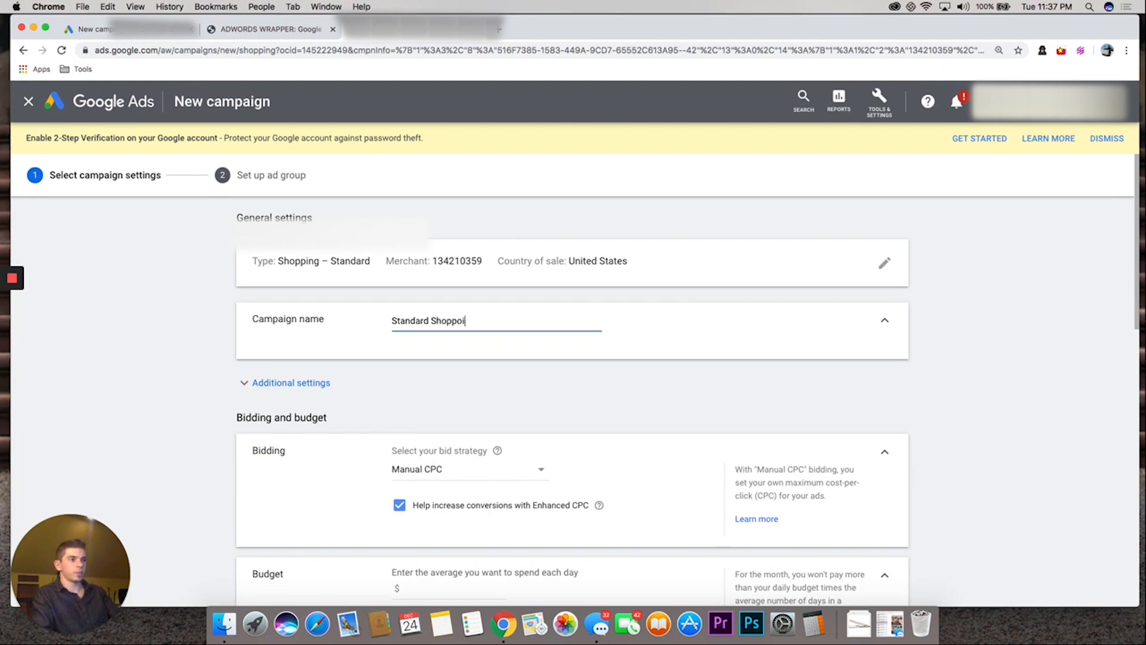
type("ing Test")
left_click(197, 412)
Set the campaign's bid strategy to Maximize clicks and its average daily budget to $10
scroll(328, 365, "down", 2)
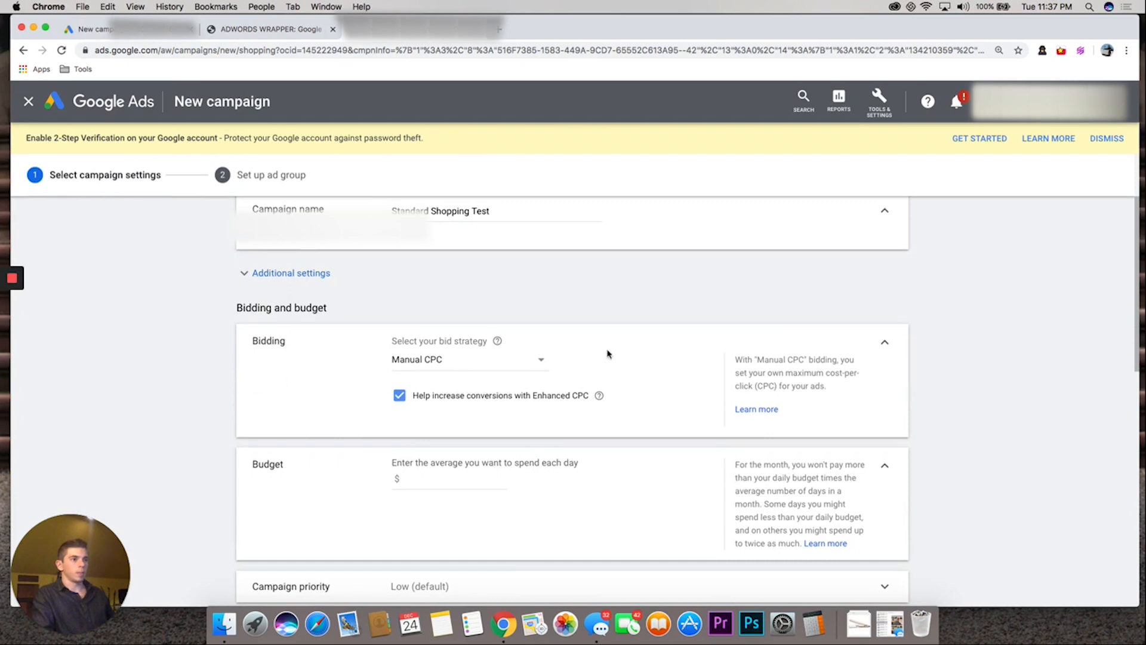
left_click(448, 364)
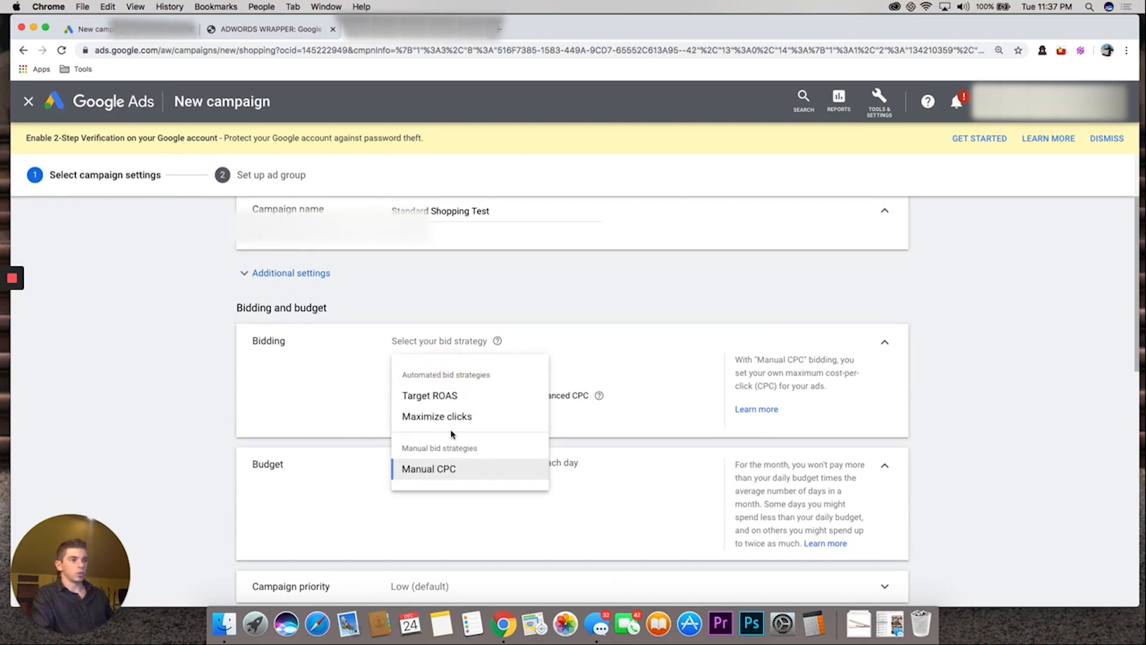
left_click(452, 418)
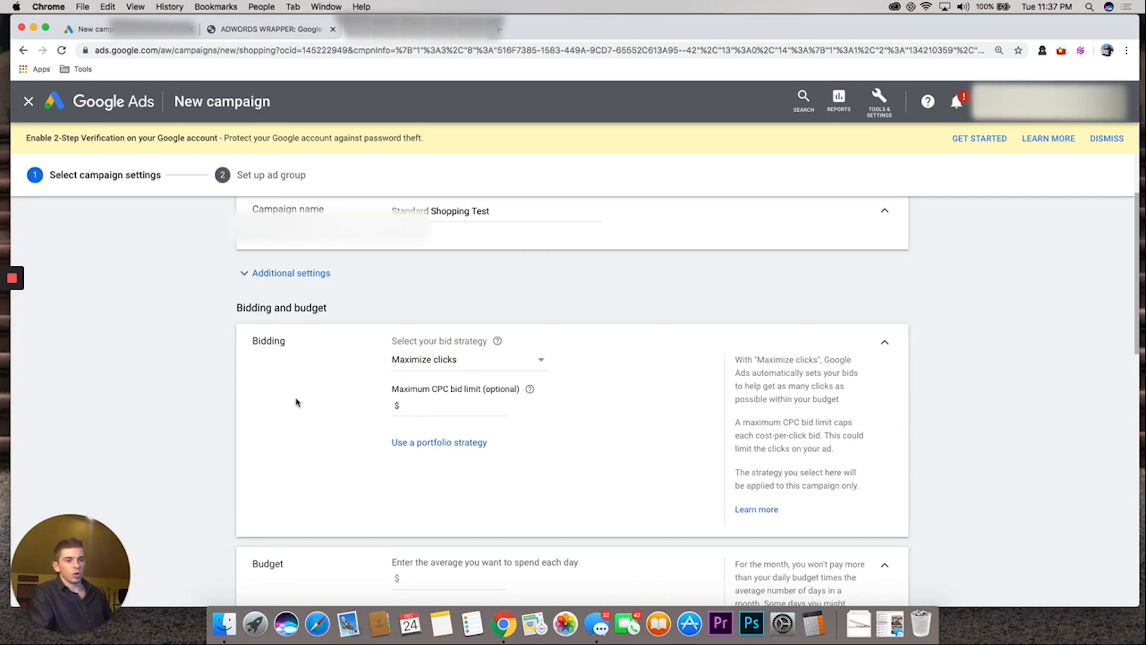
scroll(294, 401, "down", 3)
scroll(406, 483, "down", 1)
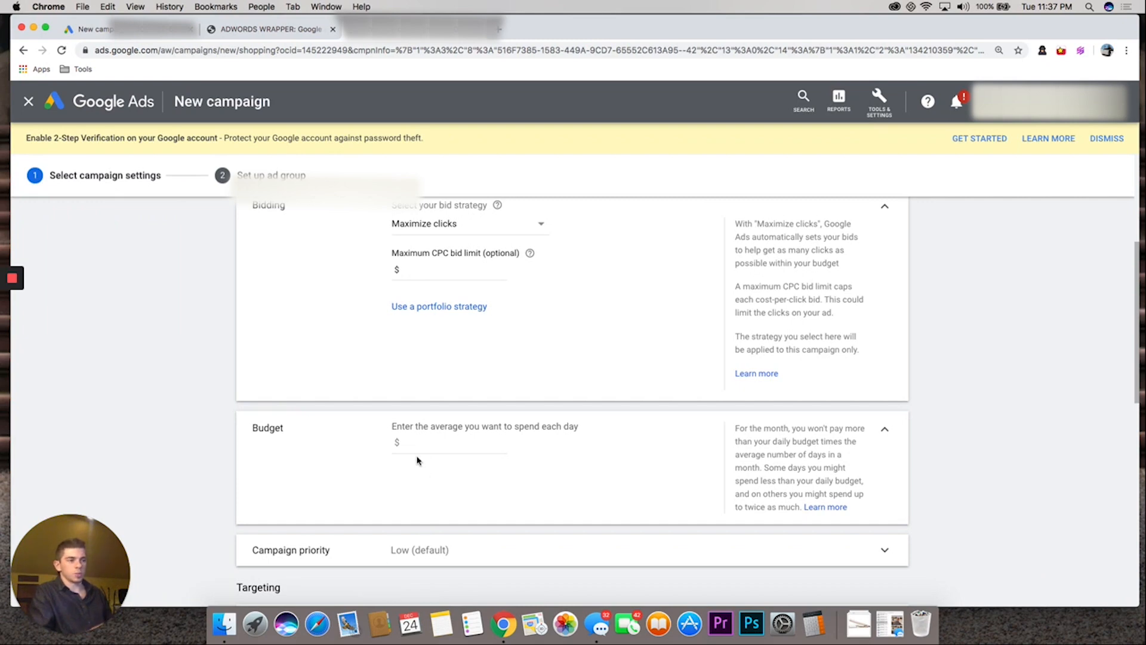
left_click(414, 447)
type("10")
left_click(202, 405)
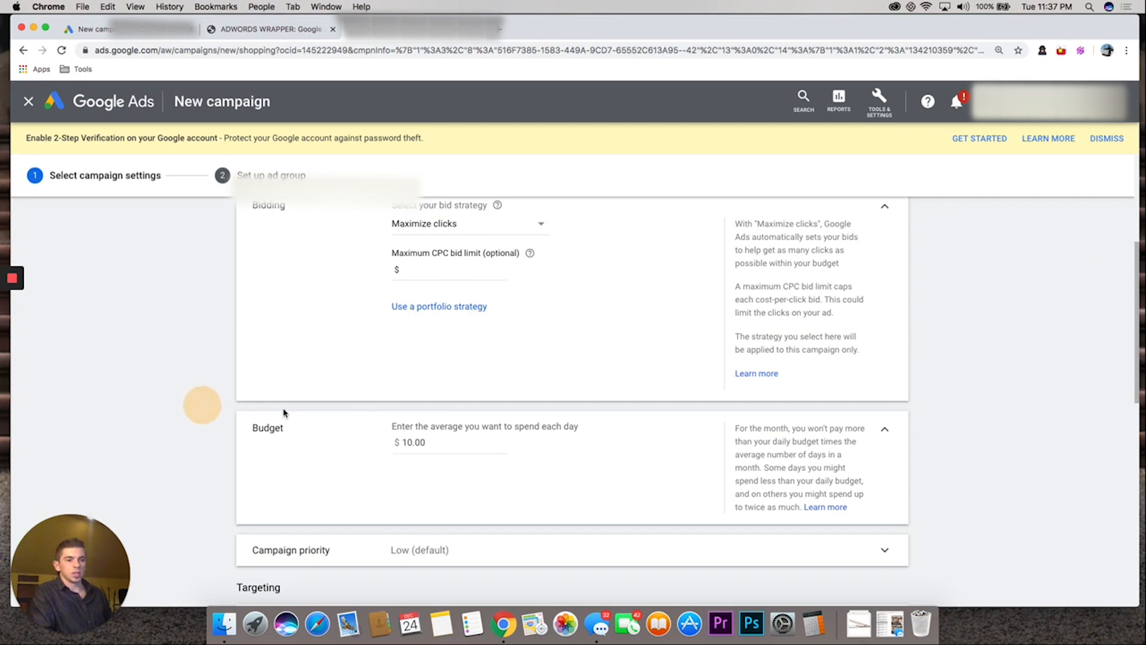
Set the Shopping campaign's priority to High
scroll(297, 420, "down", 2)
scroll(399, 509, "down", 1)
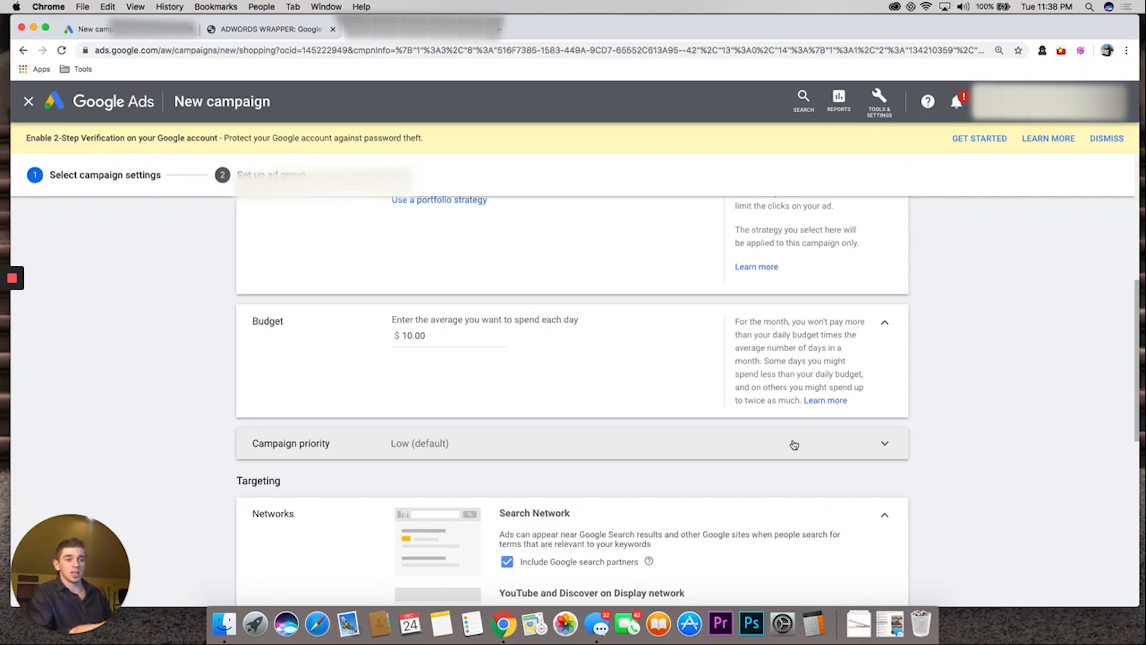
left_click(760, 445)
scroll(567, 471, "down", 3)
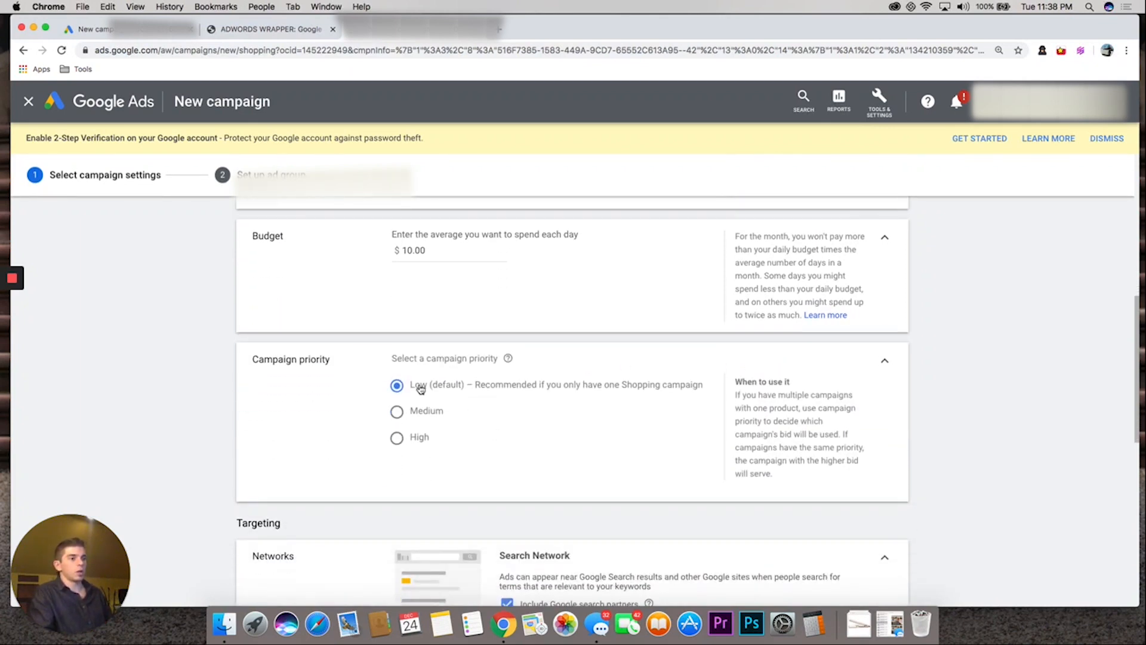
left_click(395, 438)
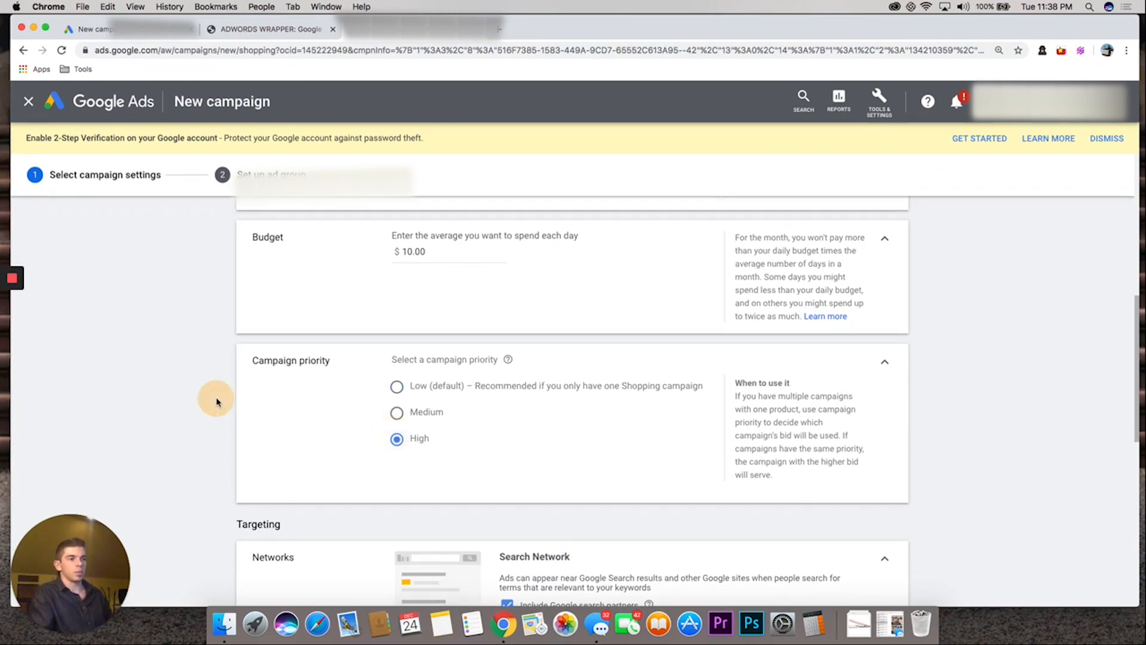
left_click(883, 366)
Exclude Google search partners and YouTube and Discover from the campaign's networks, and save the campaign settings
scroll(473, 392, "down", 4)
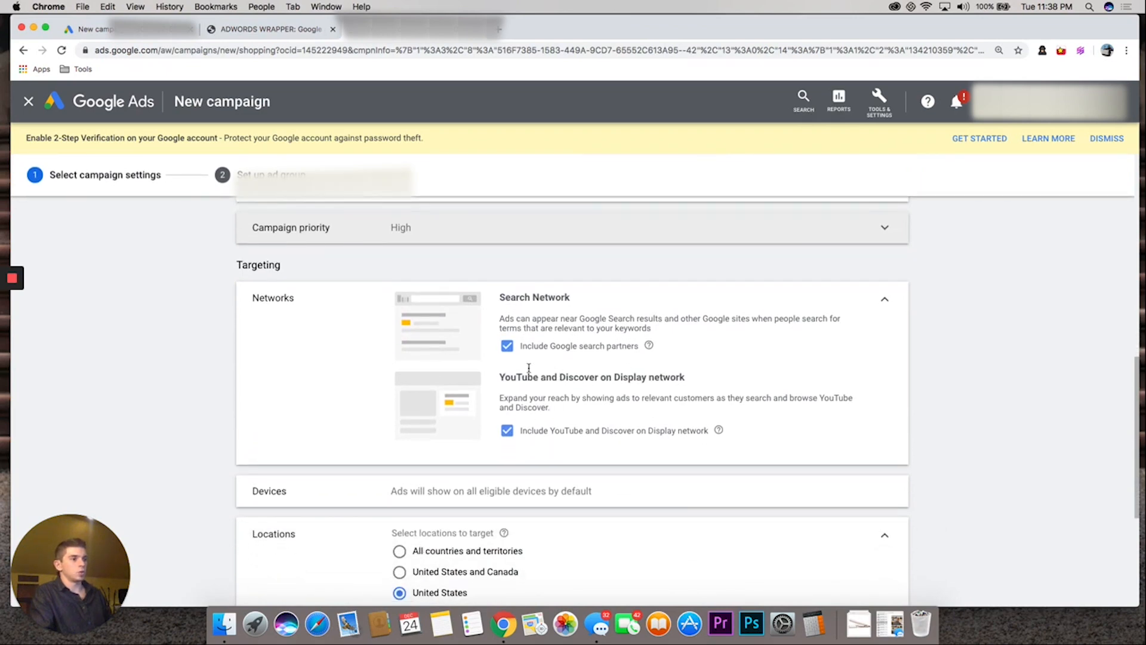
left_click(507, 346)
left_click(506, 439)
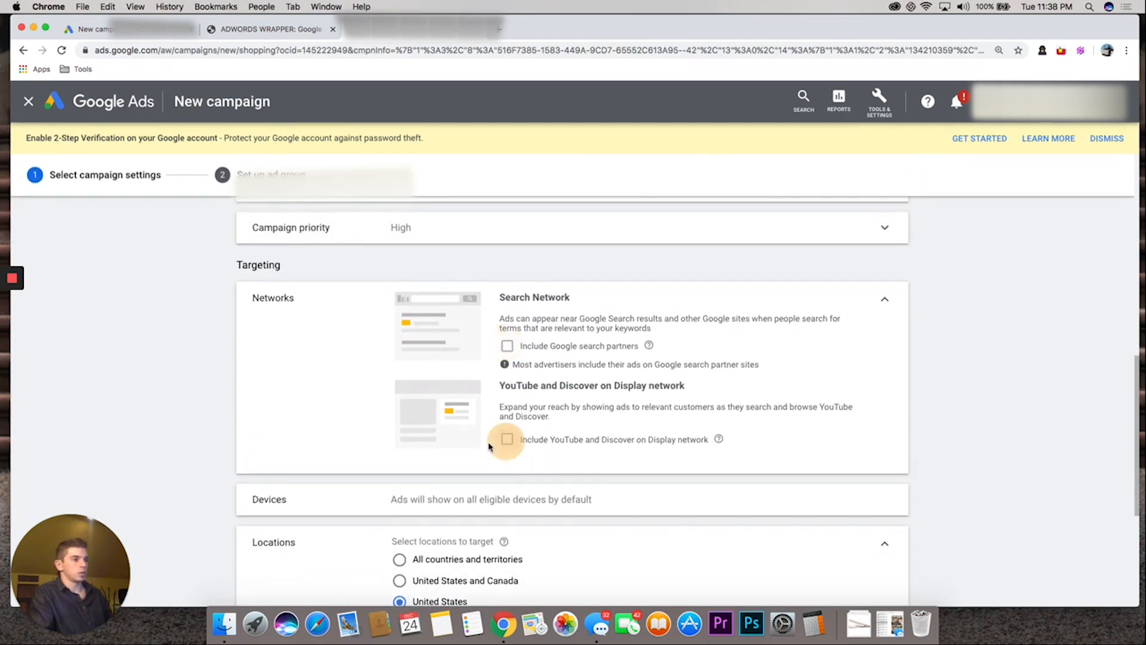
scroll(490, 446, "down", 3)
scroll(513, 465, "up", 4)
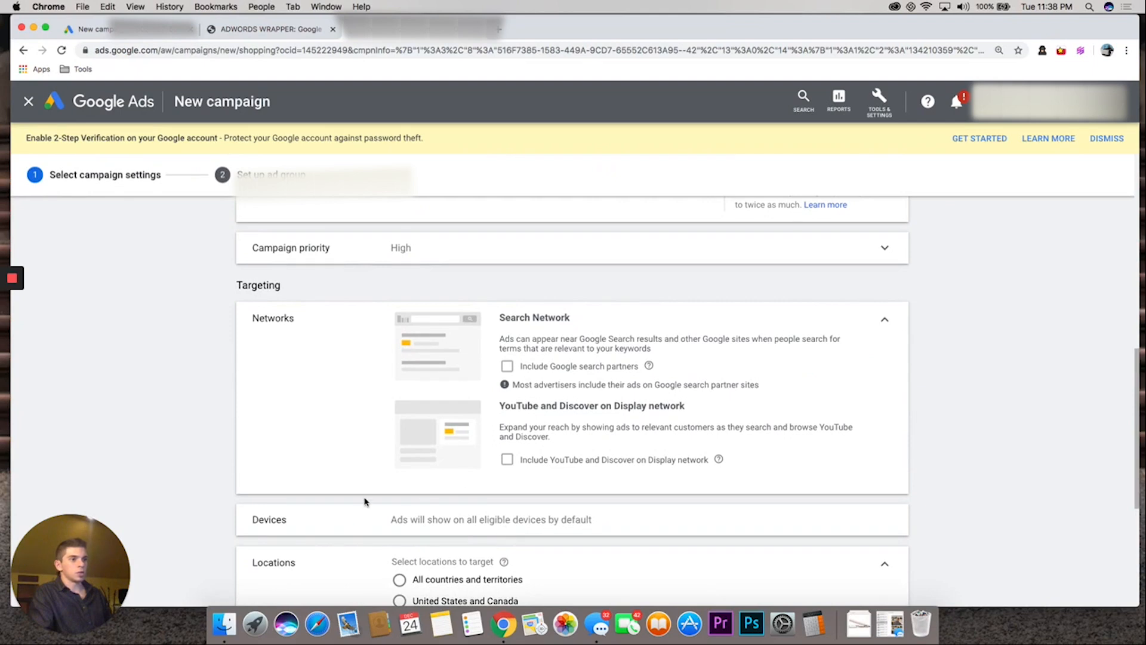
scroll(361, 499, "down", 2)
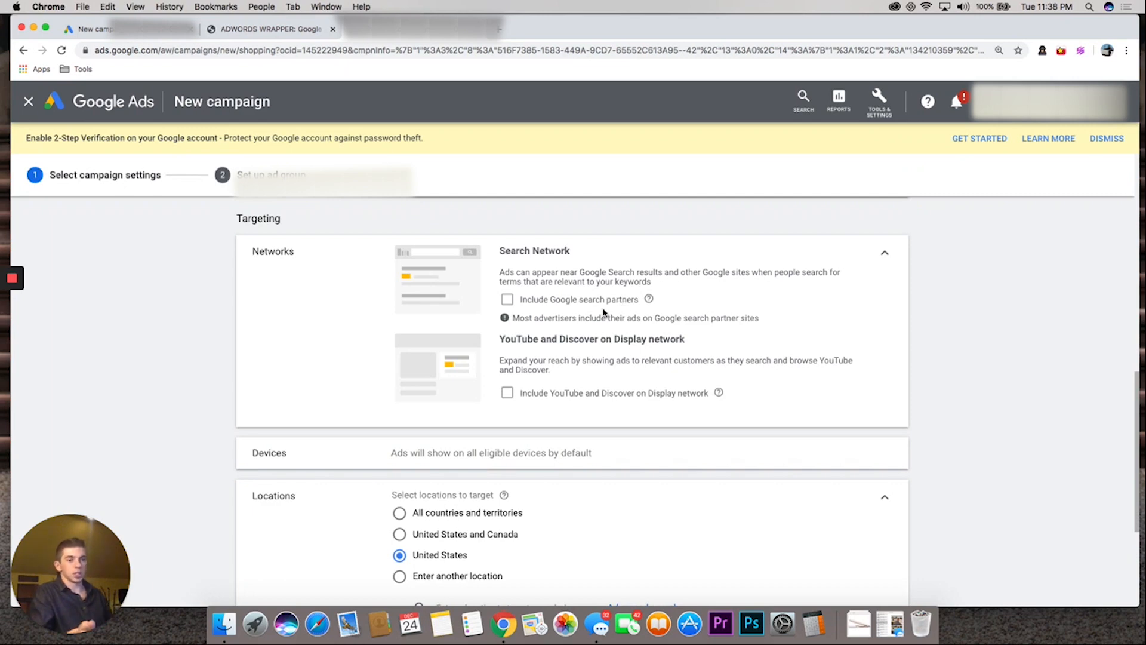
left_click(885, 252)
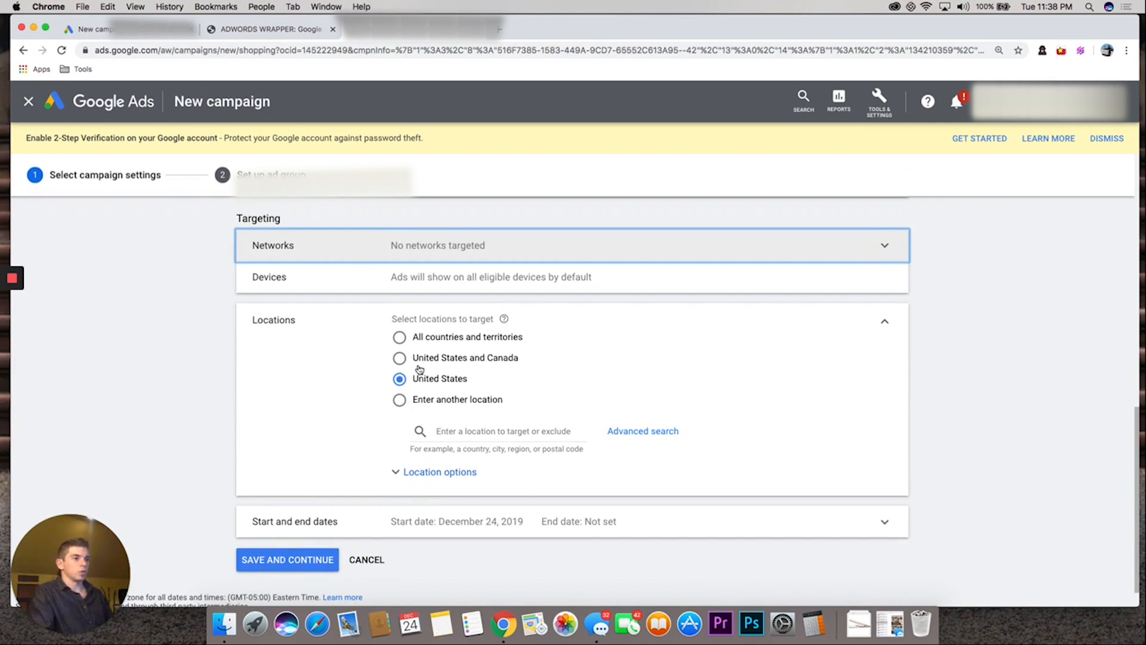
scroll(434, 399, "down", 1)
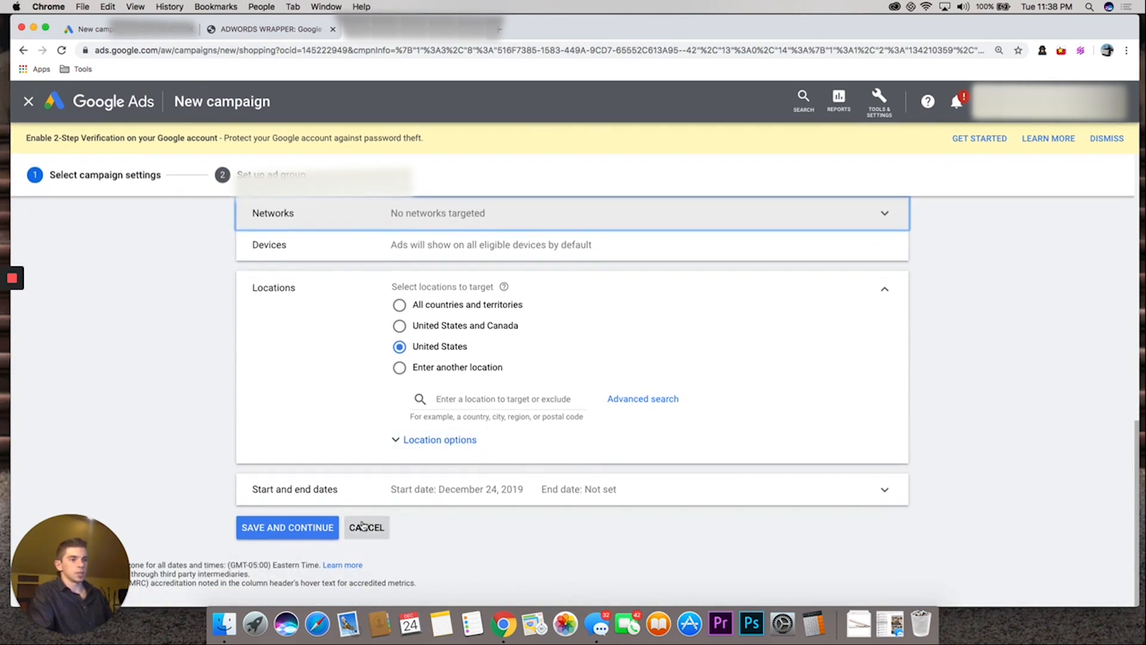
left_click(267, 528)
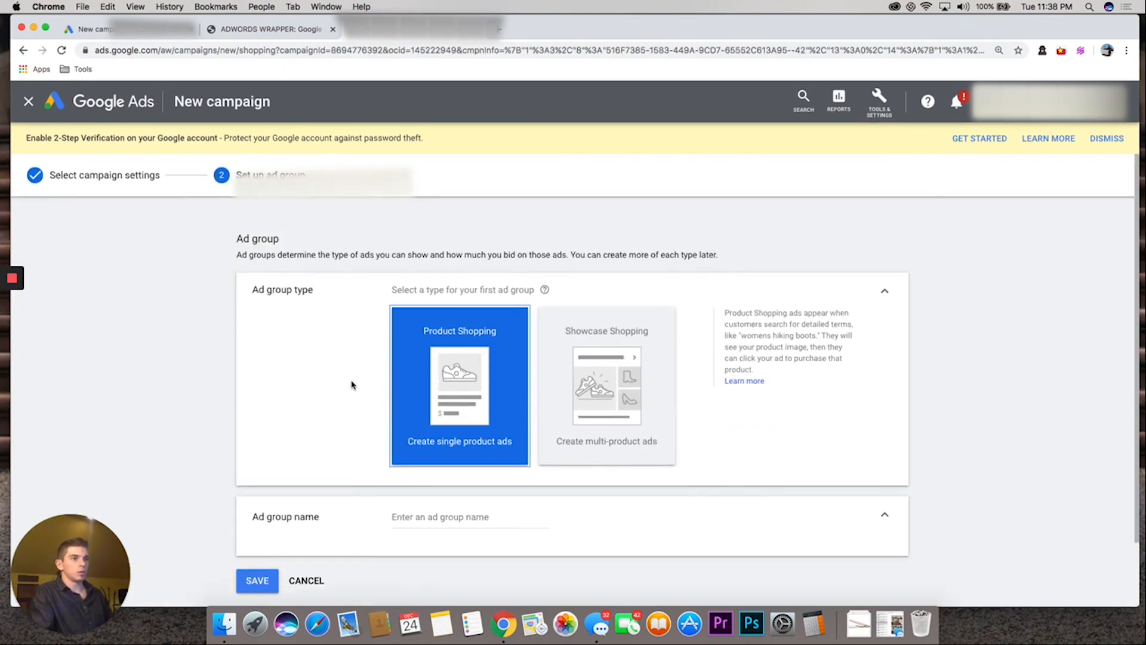
Name the Product Shopping ad group "Test" and save it to create the campaign
scroll(382, 447, "down", 2)
left_click(421, 440)
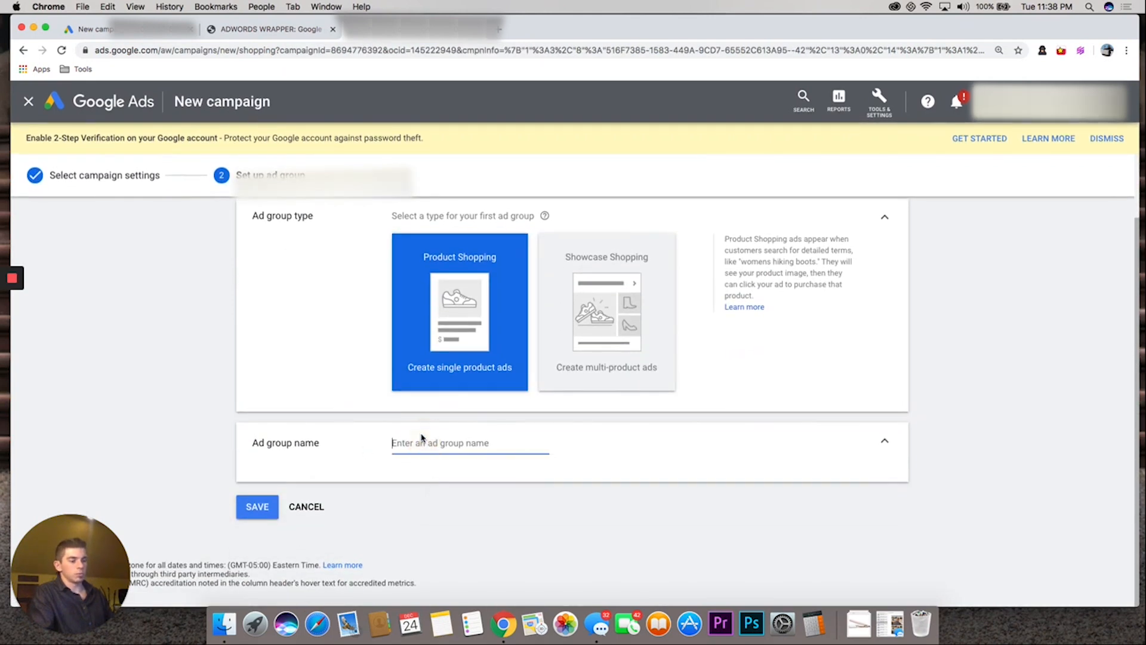
type("TRes")
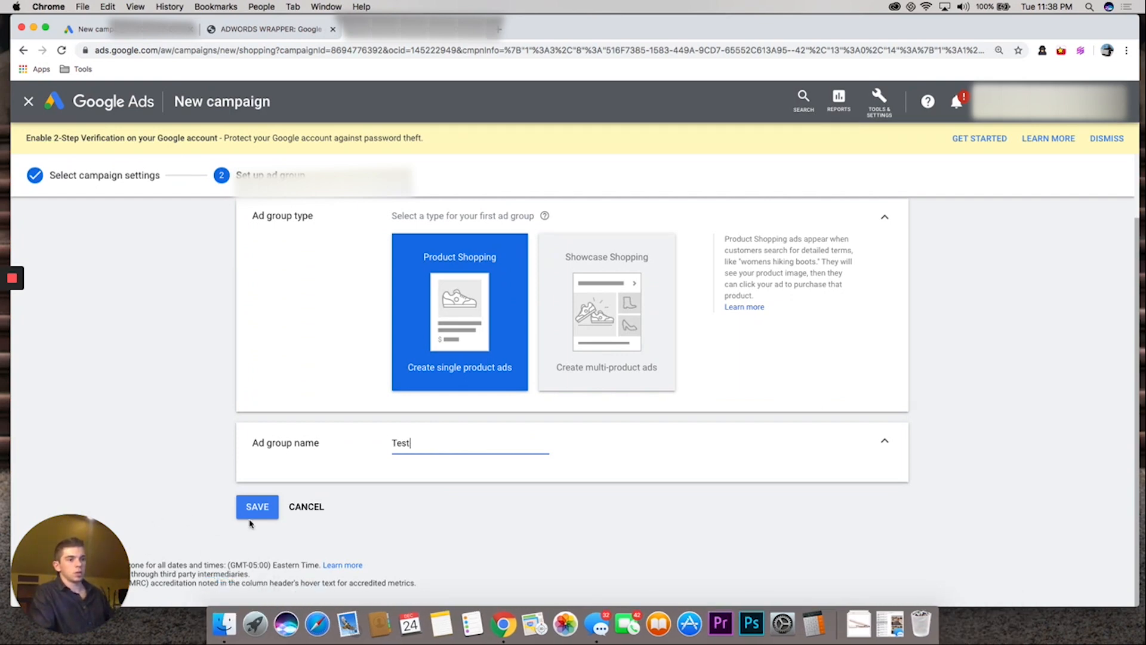
left_click(256, 508)
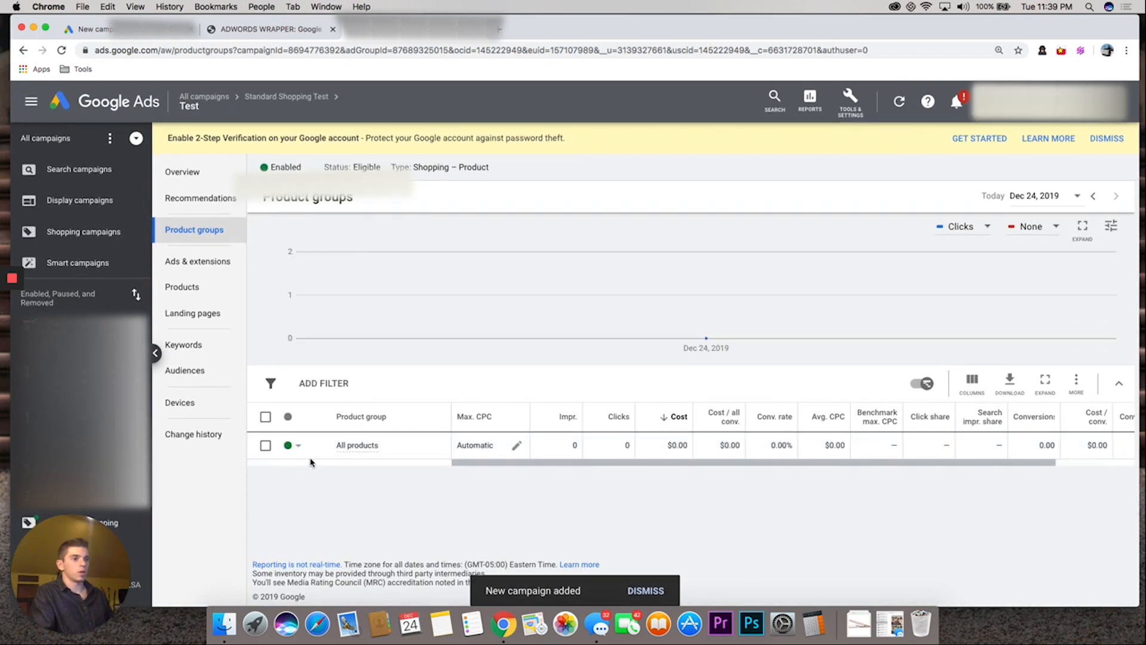
Preview how the All products group could be subdivided by Item ID and leave without saving
mouse_move(353, 450)
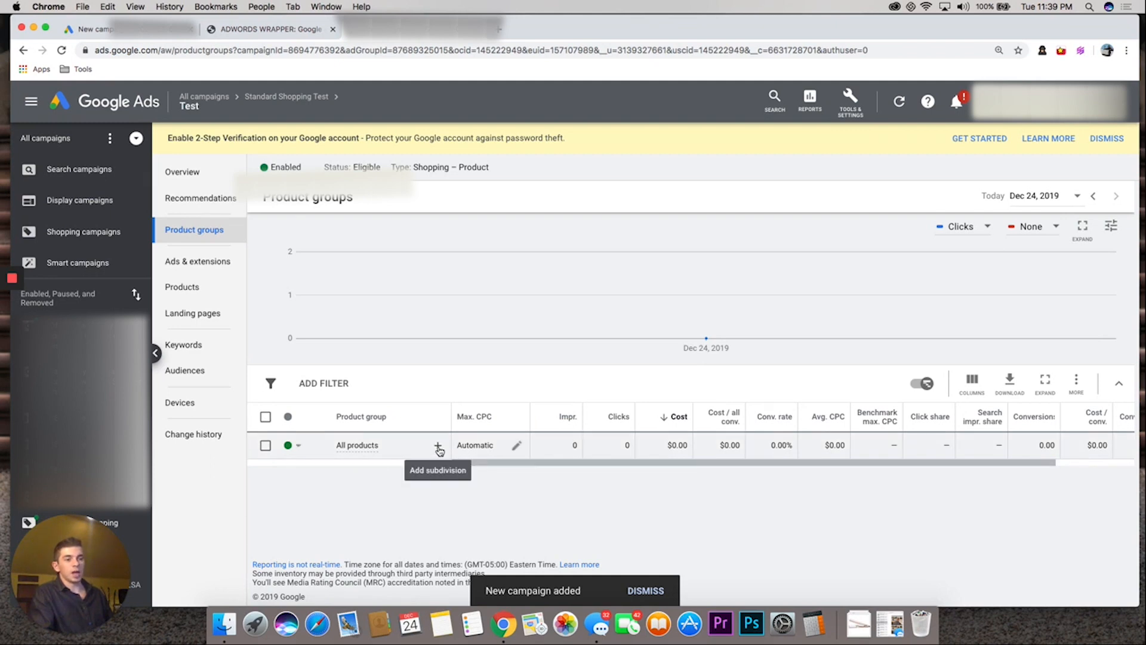
left_click(438, 448)
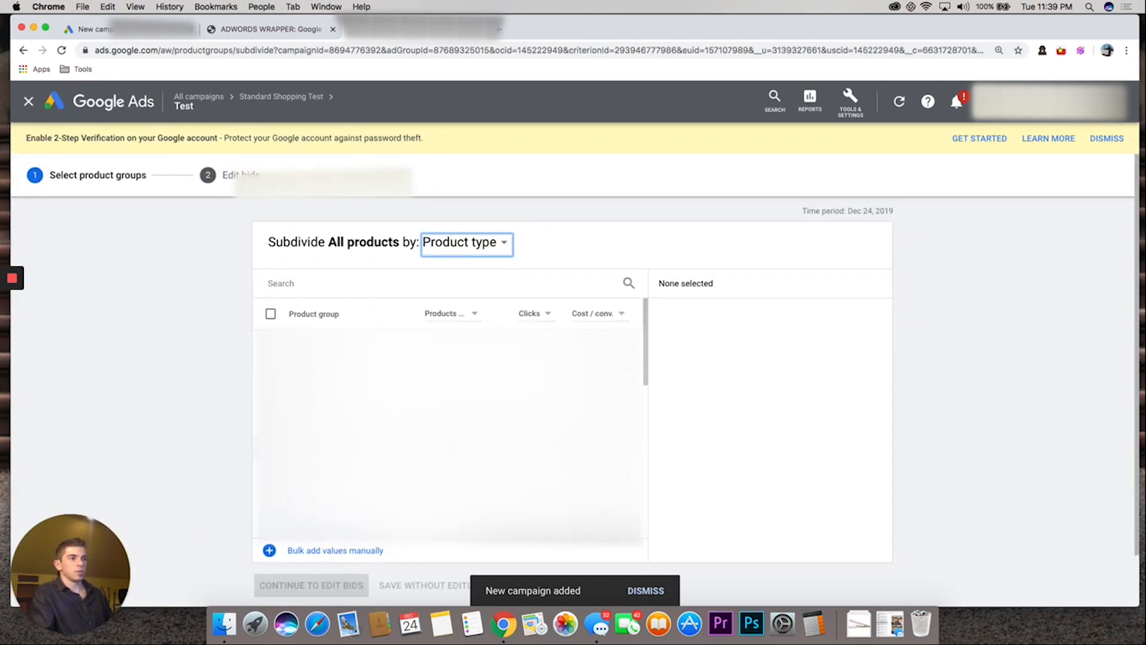
left_click(465, 245)
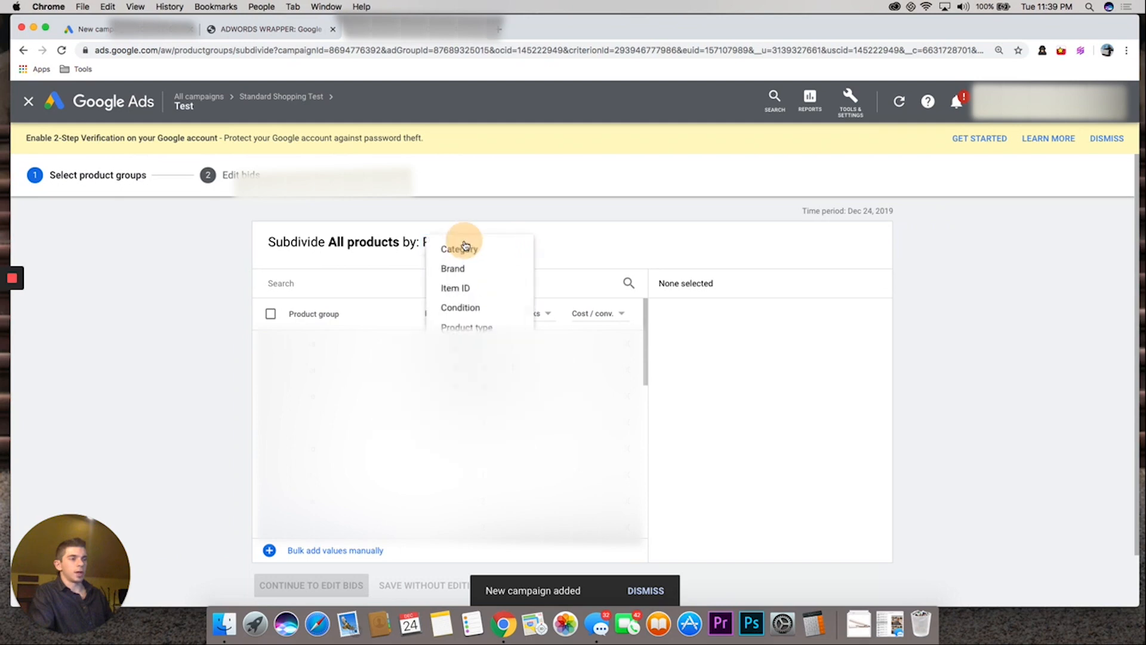
left_click(456, 291)
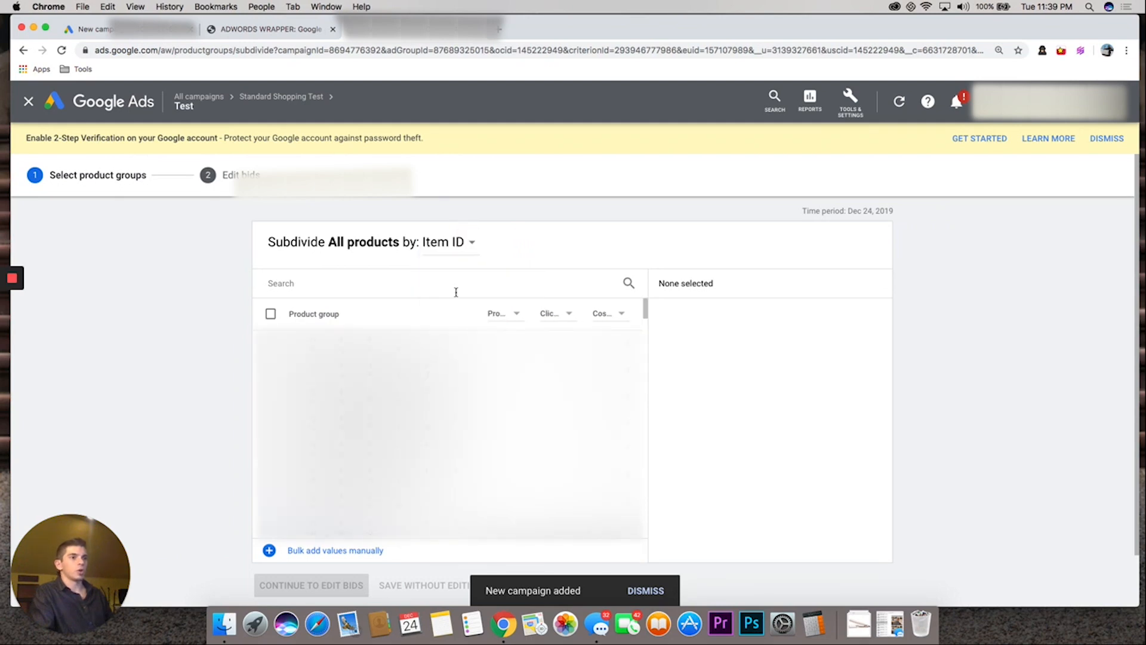
left_click(448, 290)
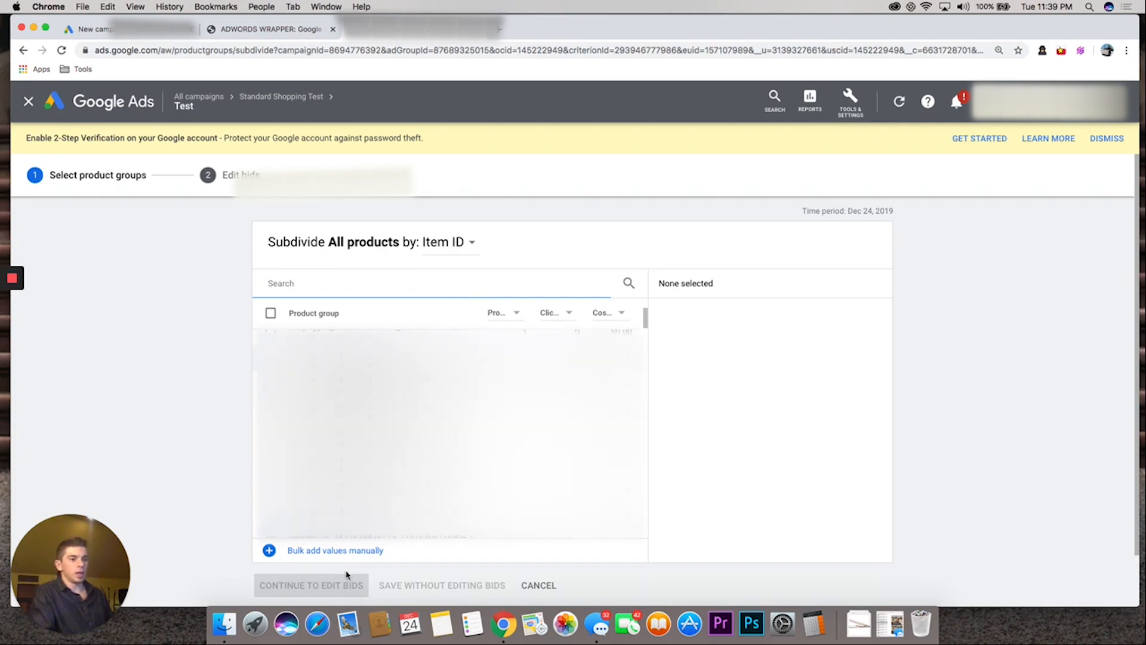
left_click(538, 585)
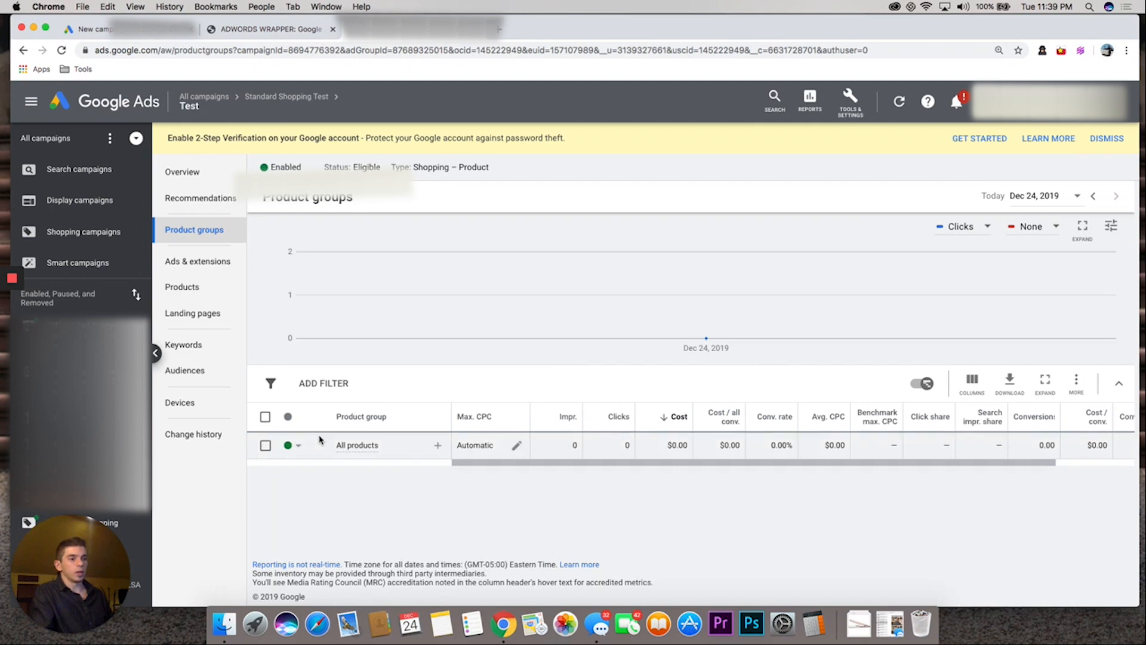
left_click(288, 447)
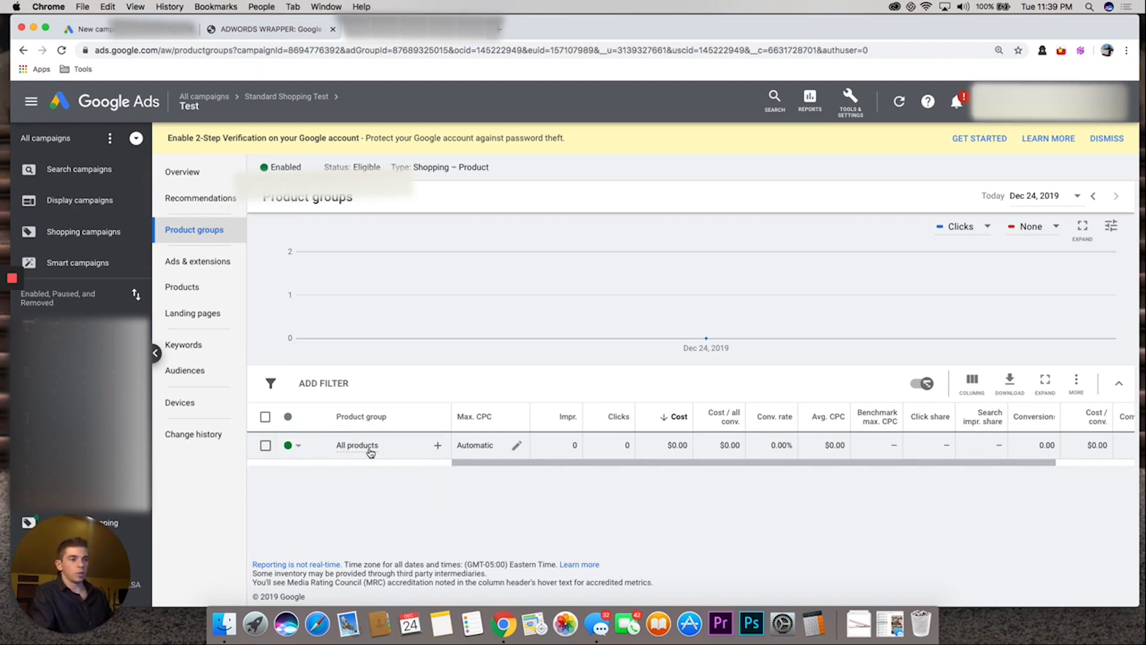
mouse_move(368, 449)
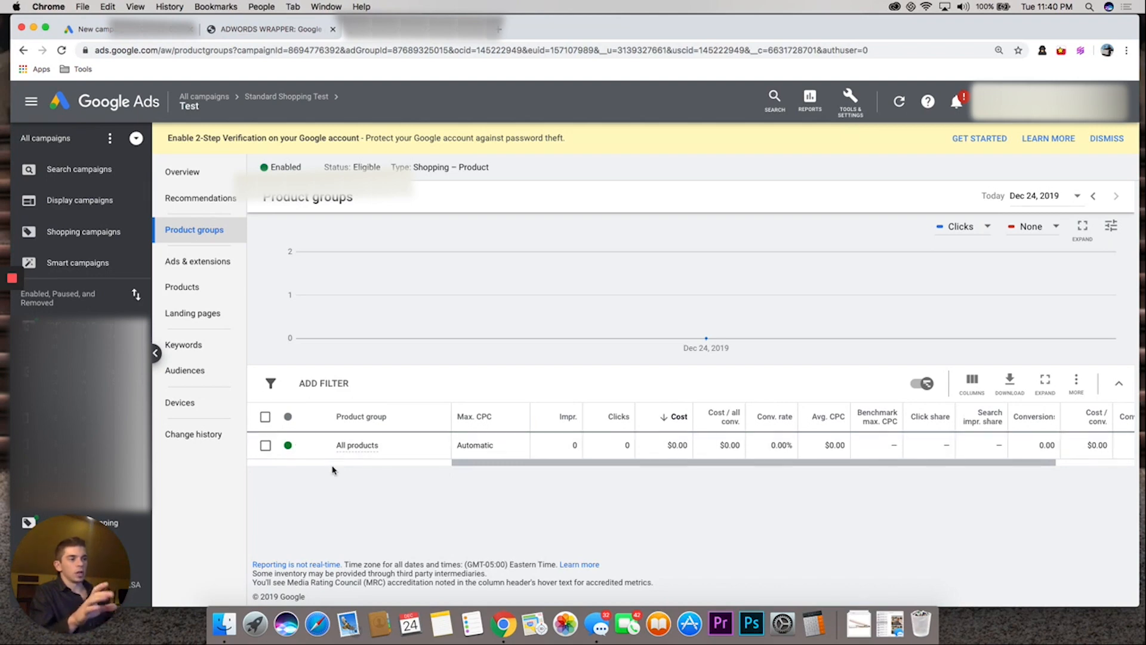
mouse_move(237, 109)
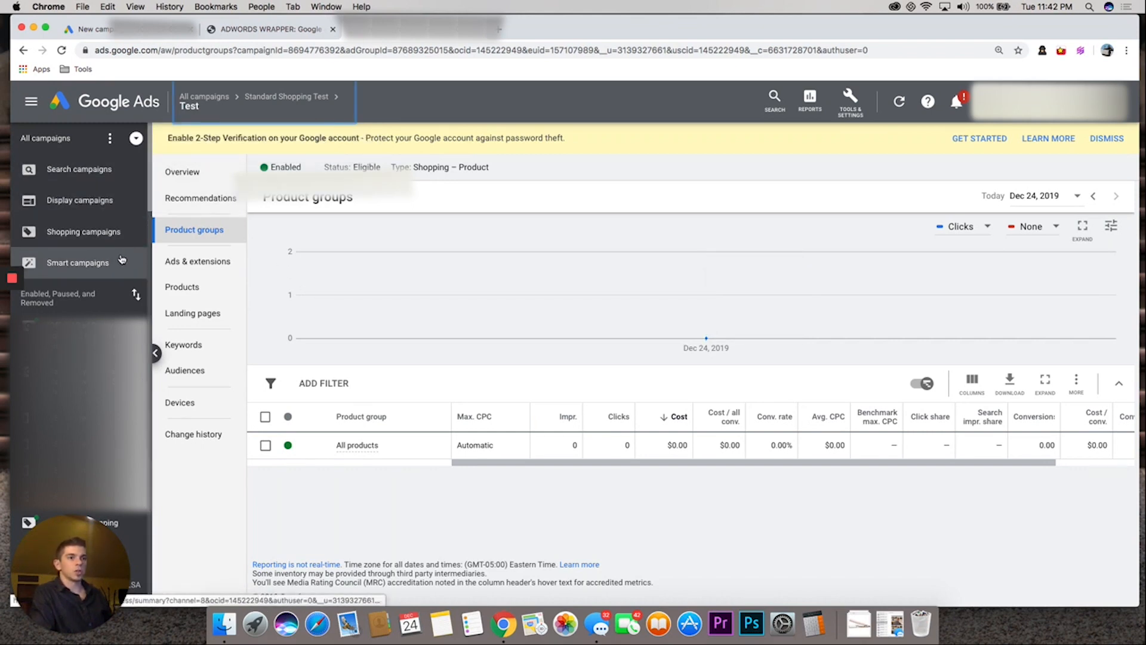
Start a new Smart campaign in the Black Shirt Company account without a goal's guidance
left_click(66, 266)
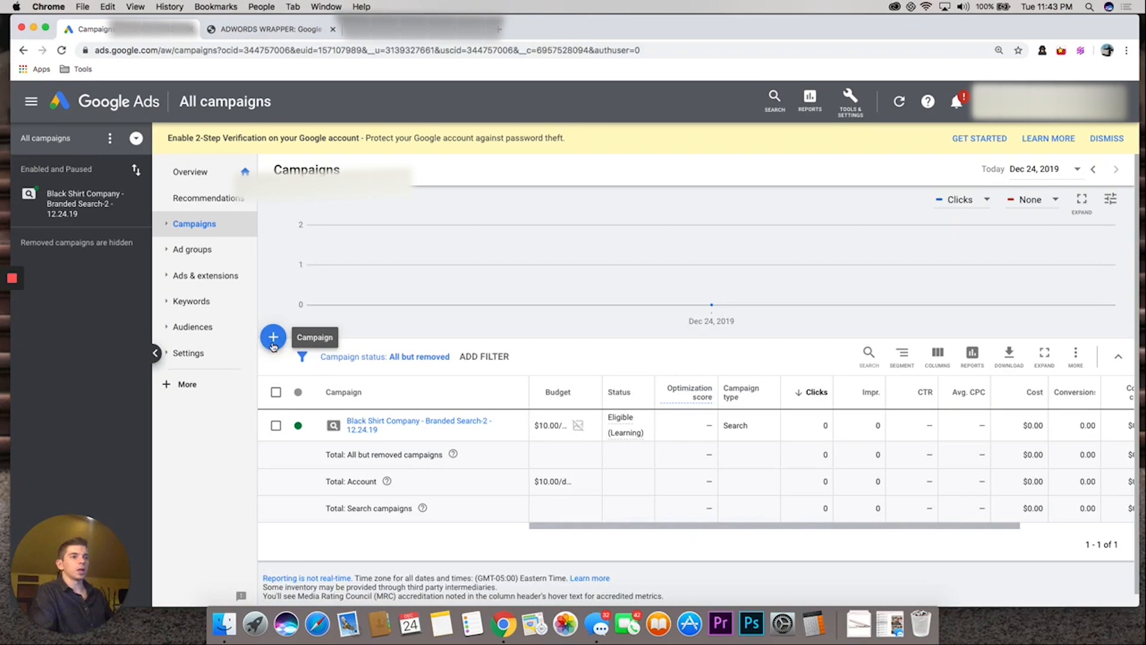
left_click(273, 338)
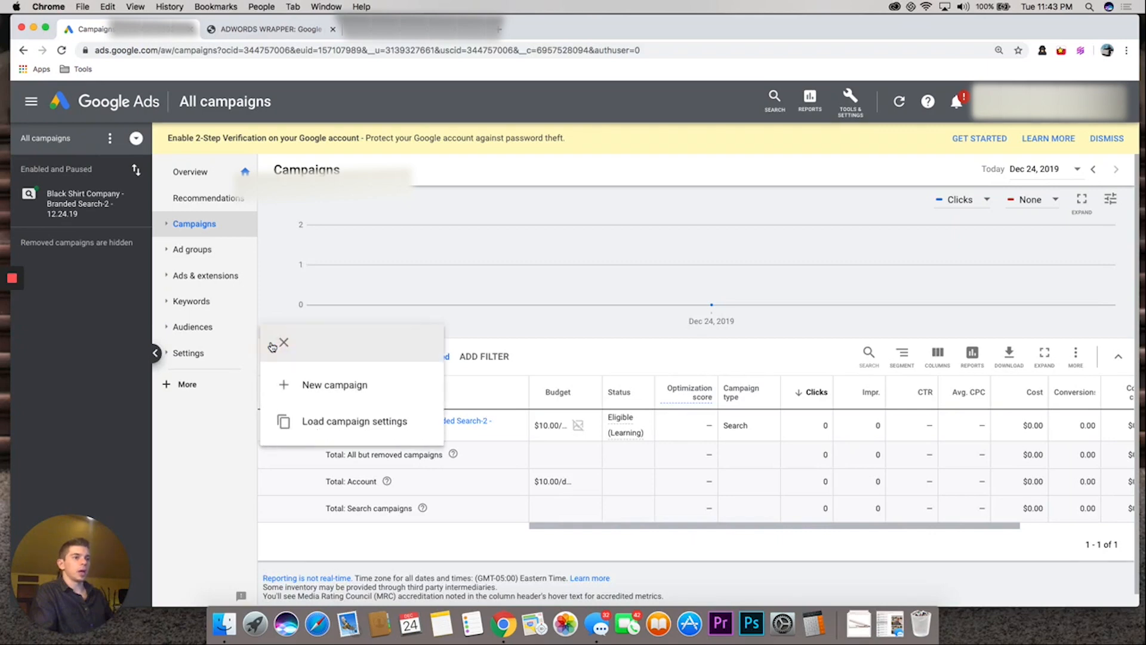
left_click(308, 386)
left_click(594, 389)
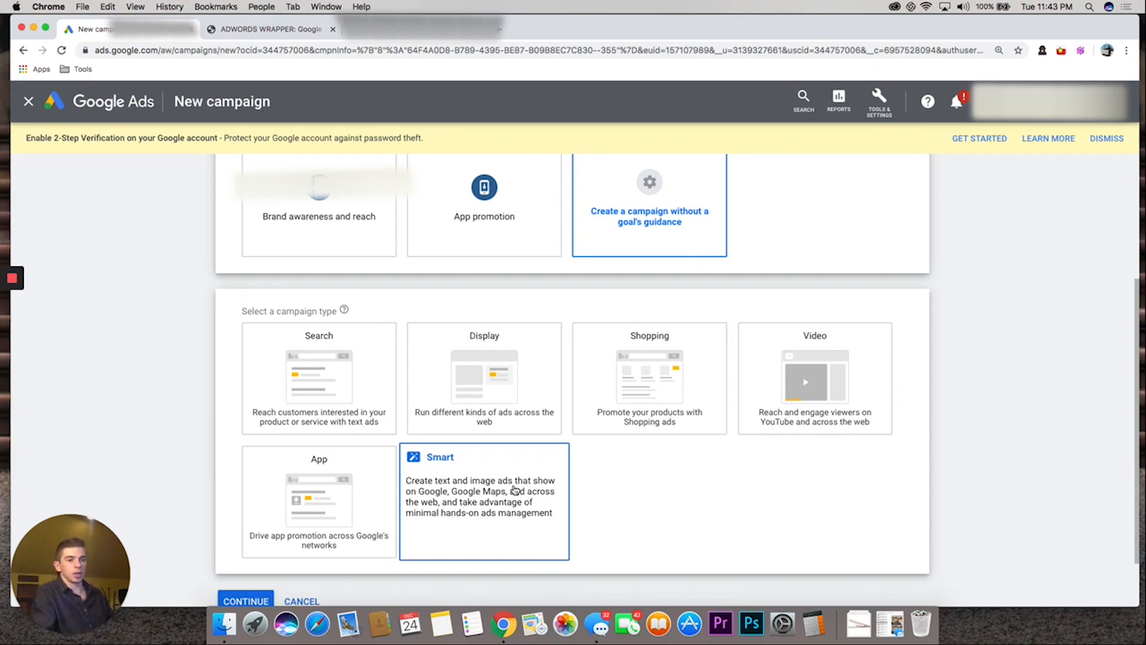
left_click(514, 490)
Set the most wanted customer action to visits to the storefront and continue to the campaign setup
left_click(248, 533)
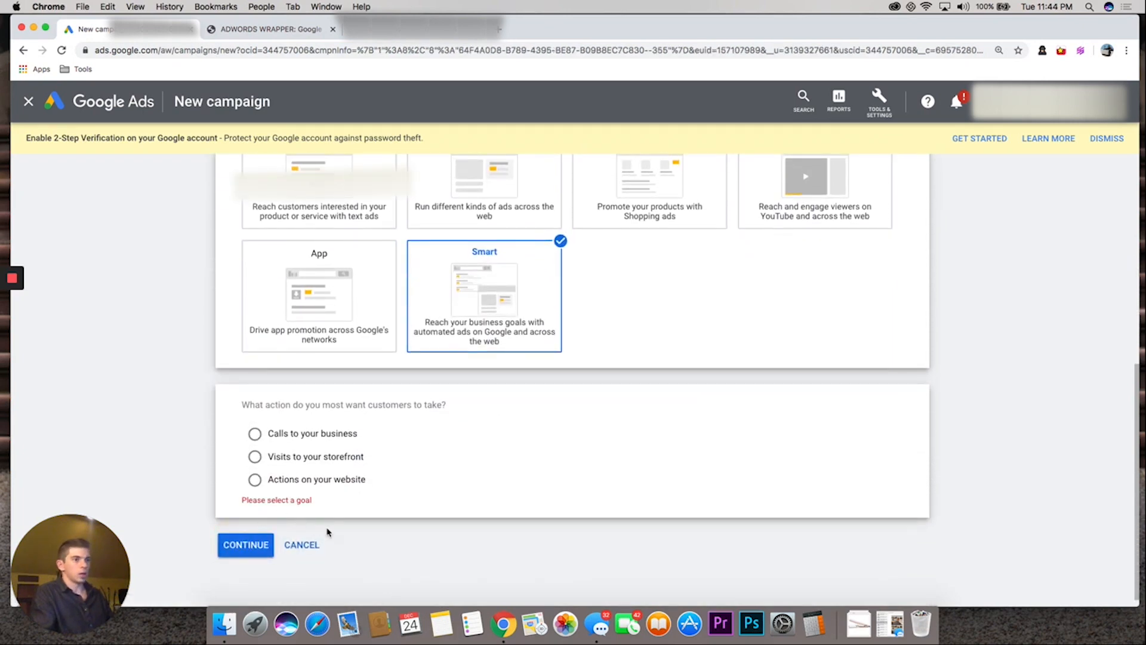
left_click(253, 457)
left_click(250, 535)
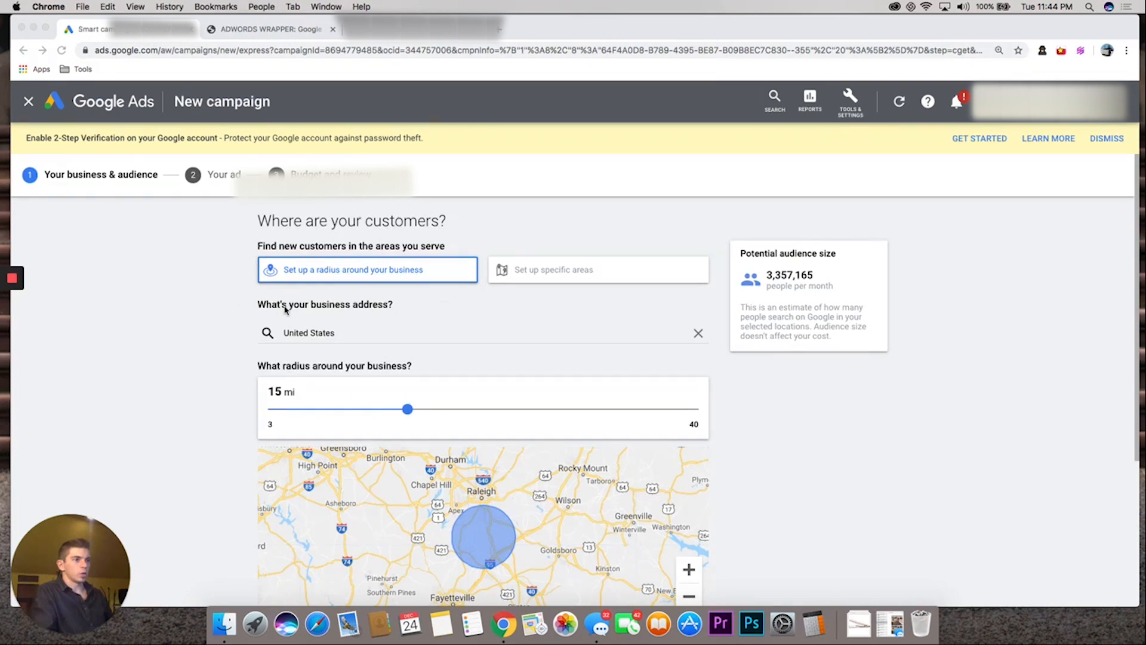
Target specific areas instead of a radius, with United States as the ad location, and continue
scroll(284, 307, "down", 1)
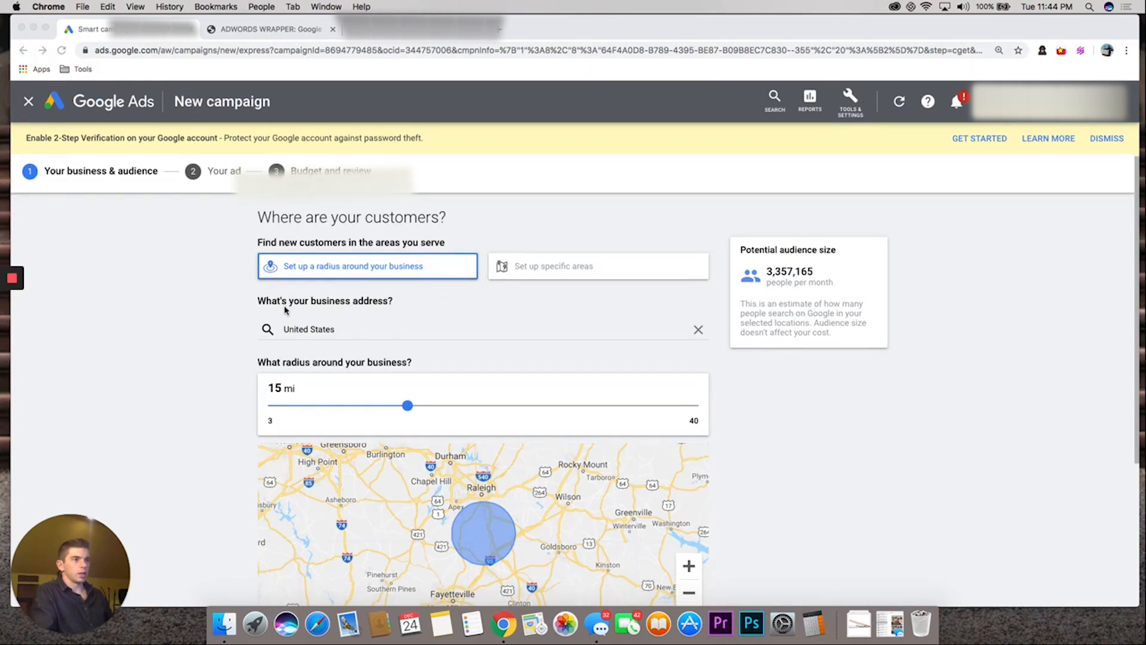
left_click(524, 267)
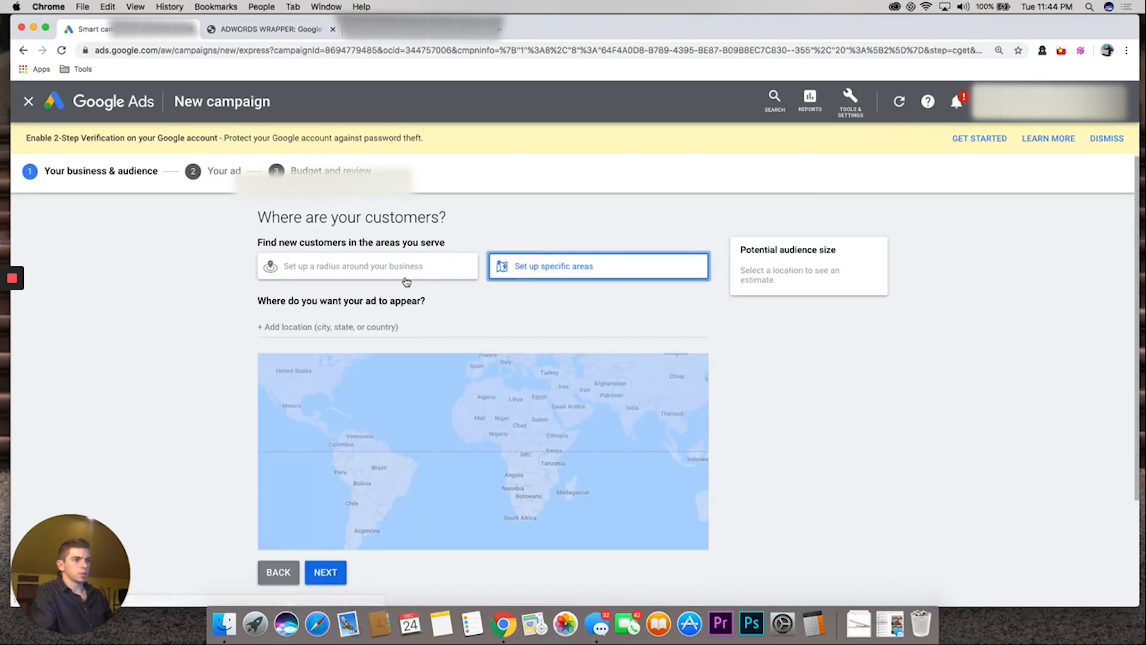
scroll(333, 289, "down", 3)
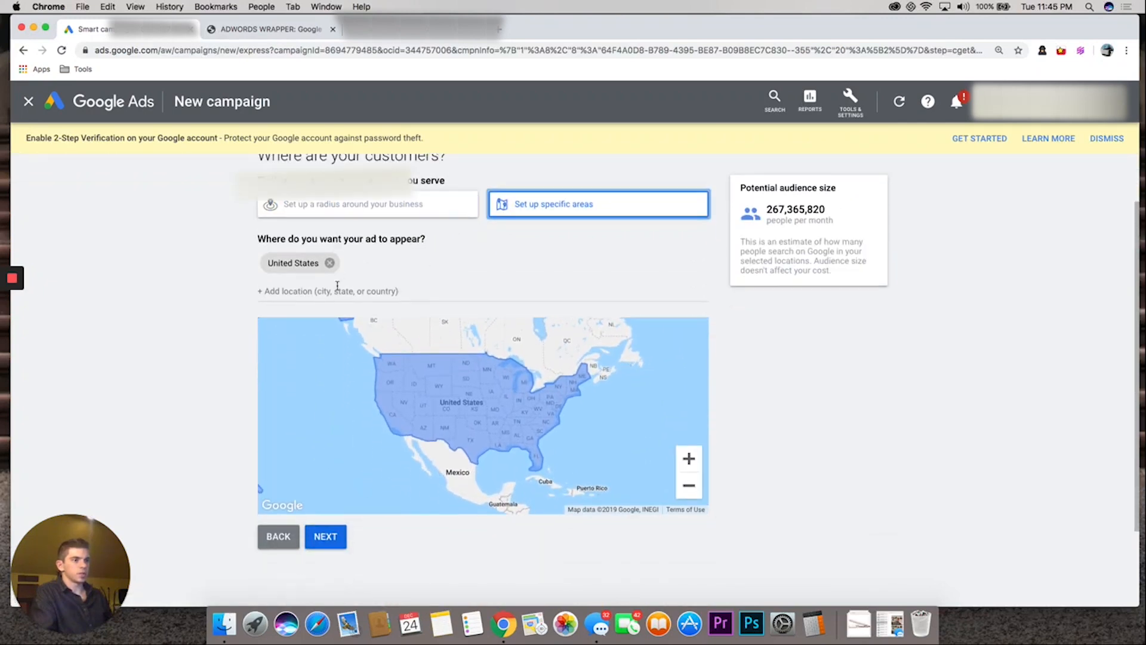
scroll(248, 328, "down", 1)
scroll(248, 327, "down", 2)
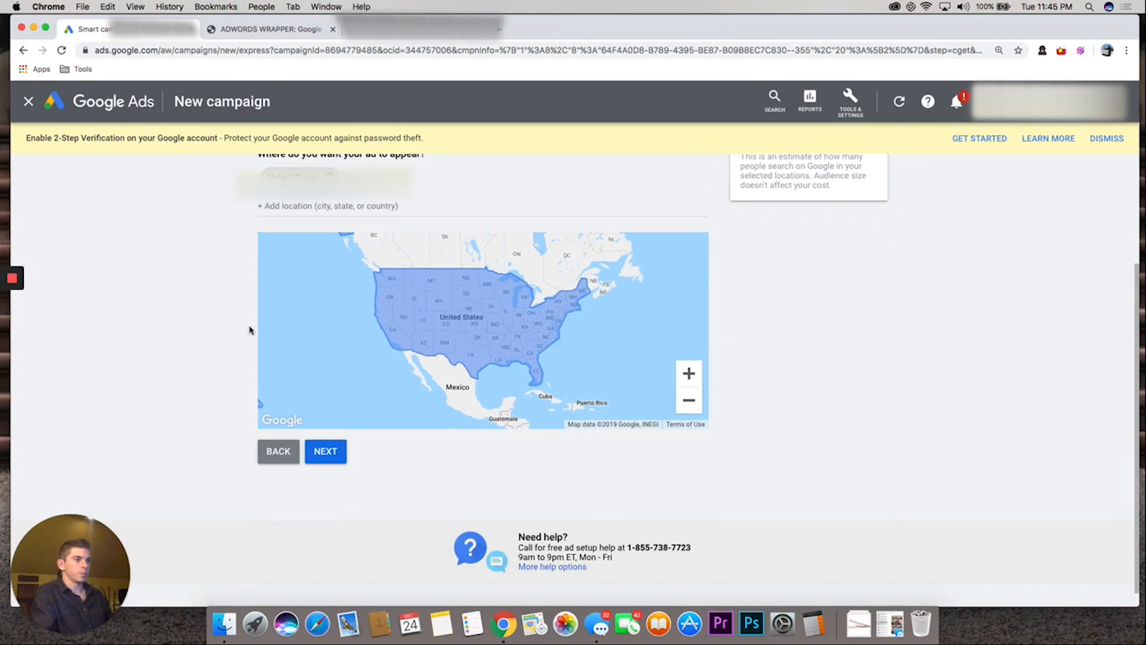
scroll(250, 327, "up", 6)
scroll(317, 480, "down", 6)
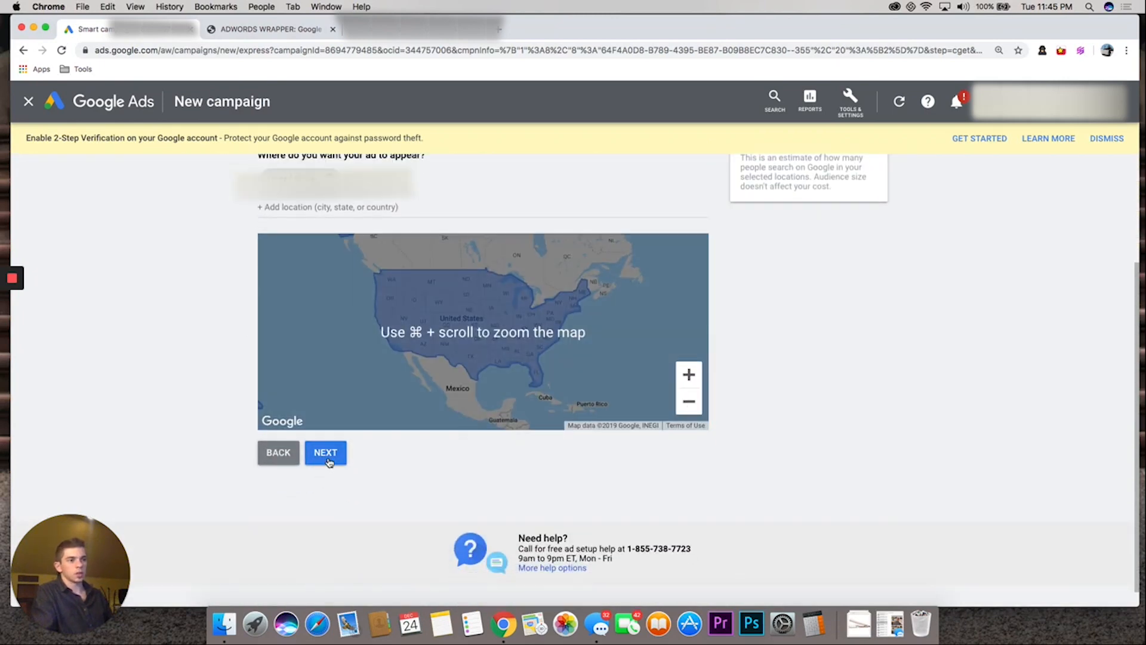
left_click(328, 460)
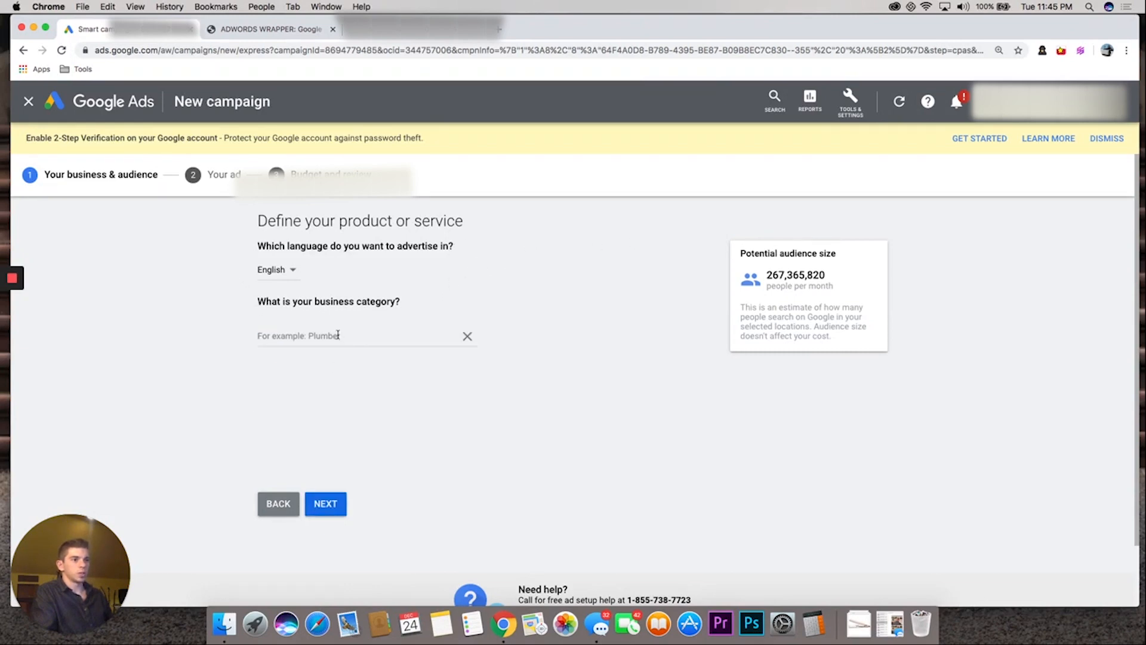
Set the business category to Clothing store
left_click(337, 335)
type("clothing")
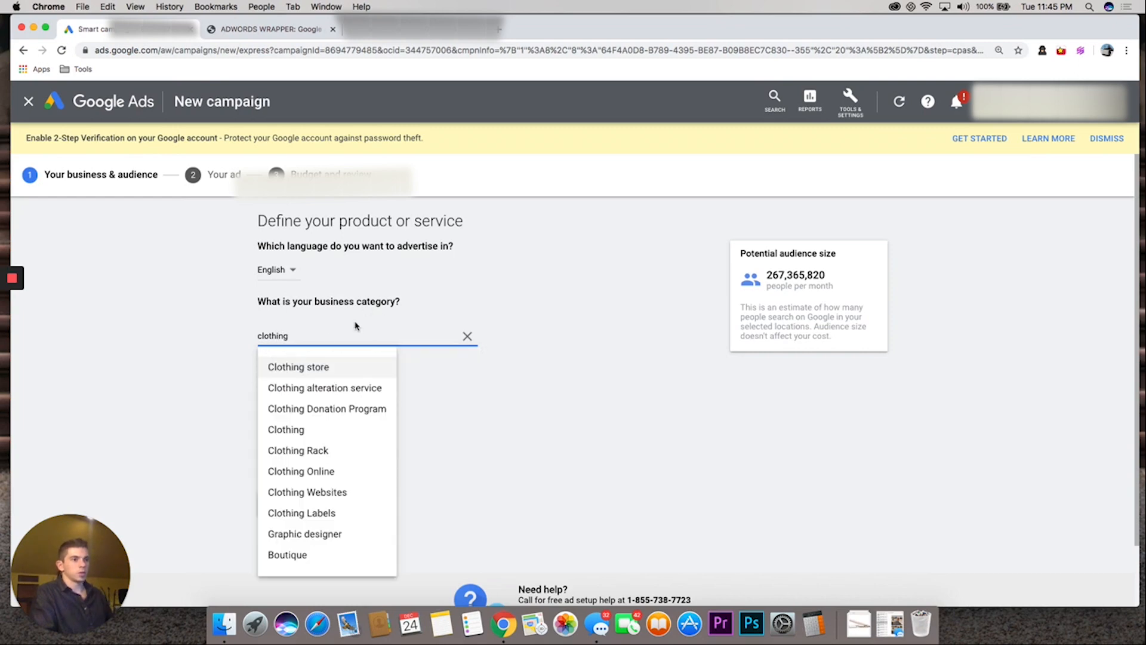
left_click(310, 366)
Add "black shirts" and "and more black shirts" as the products to promote and continue to the ad text
left_click(274, 411)
scroll(262, 393, "down", 1)
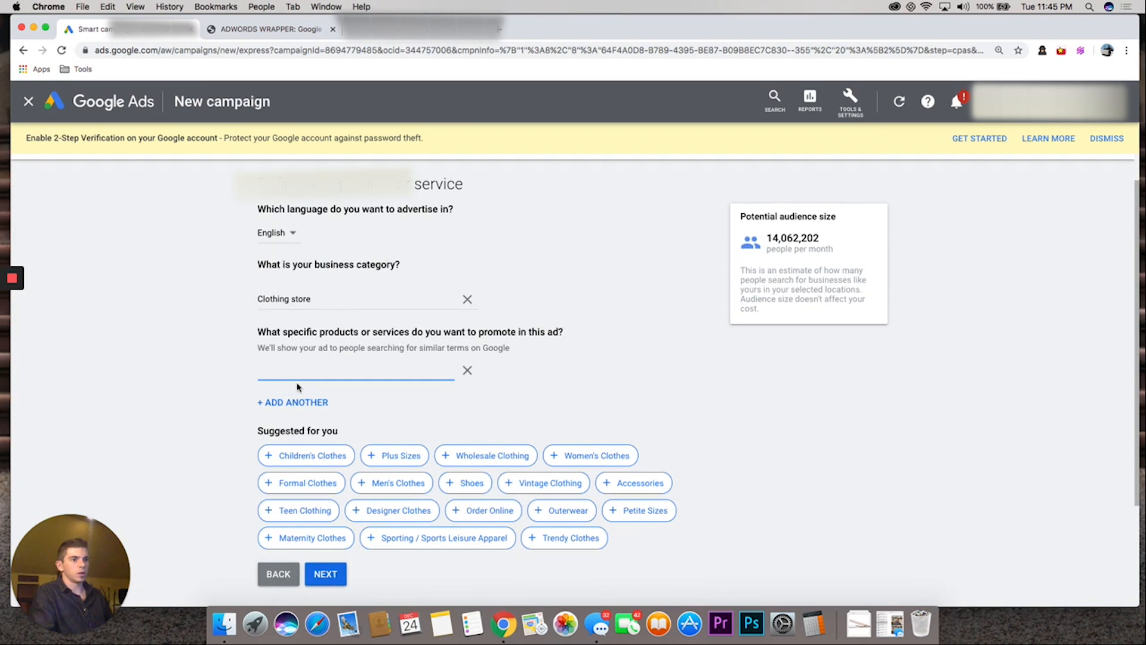
scroll(263, 370, "down", 1)
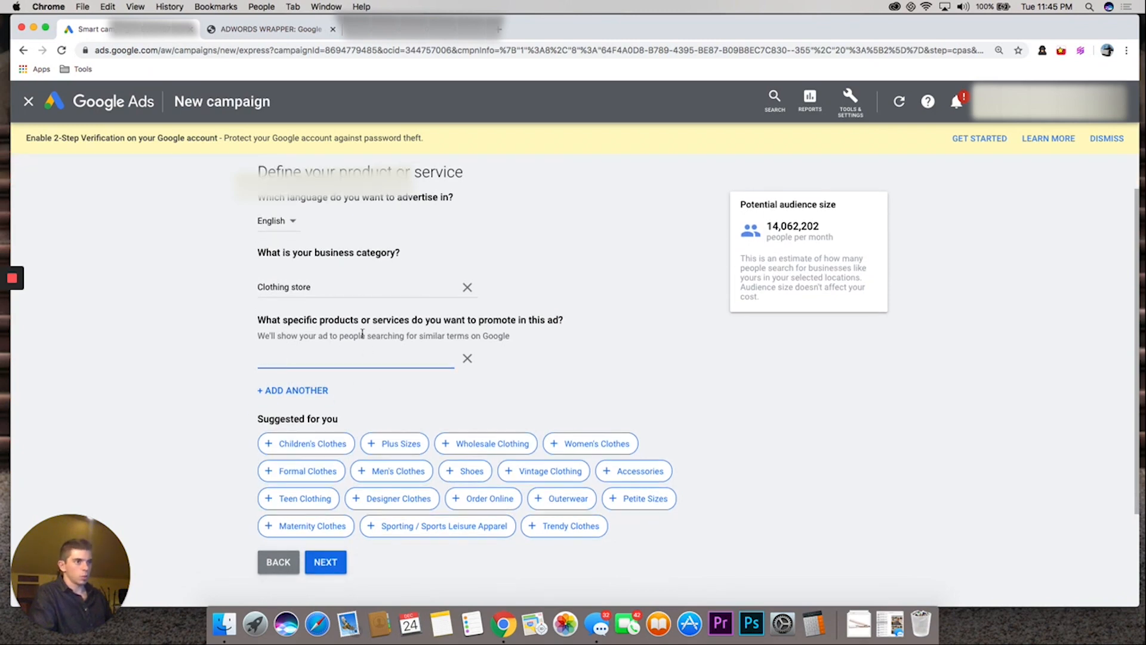
scroll(349, 334, "down", 1)
type("black shirts")
key("Return")
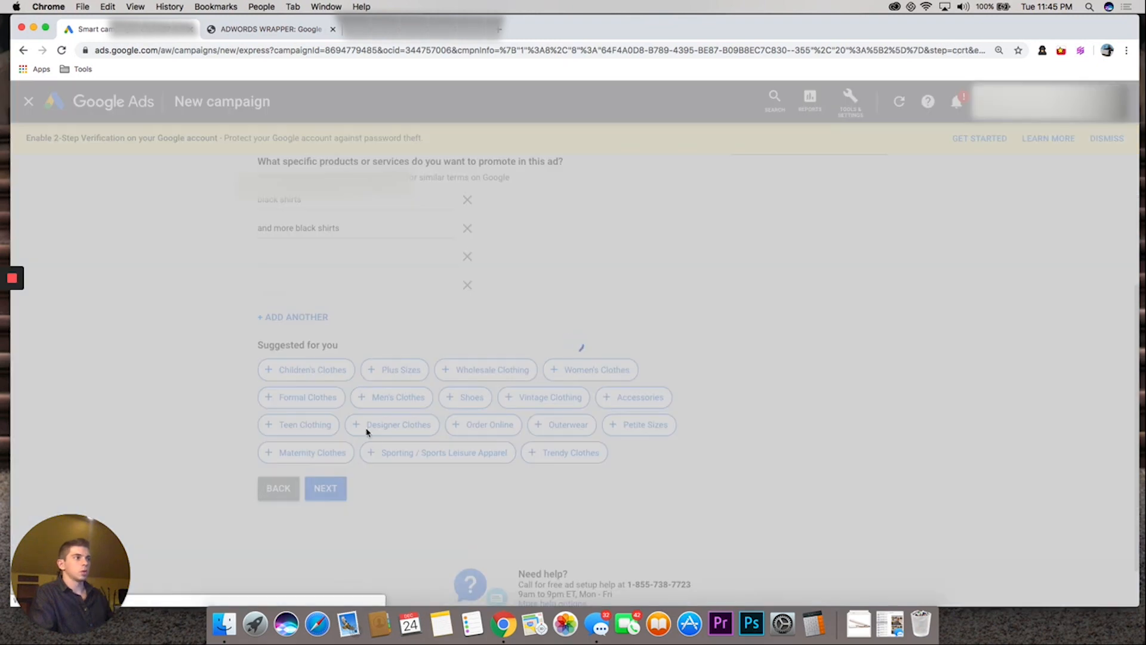
Replace Headline 1 of Ad #1 with "Black Shirt Company"
left_click_drag(330, 290, 268, 290)
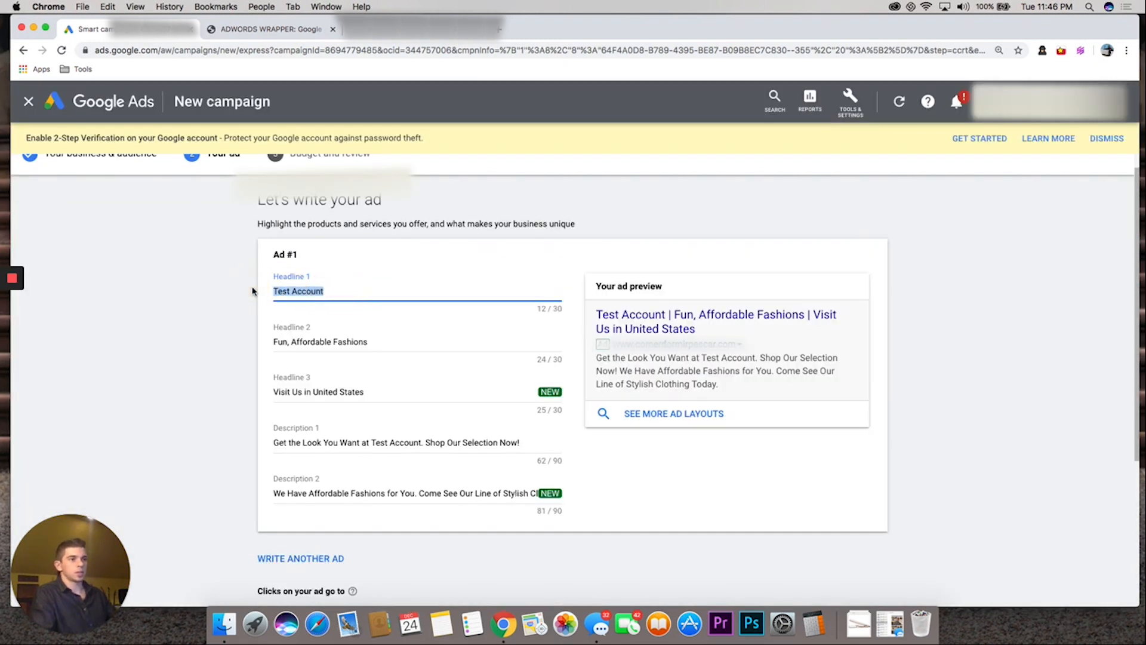
key("BackSpace")
type("Black Shir")
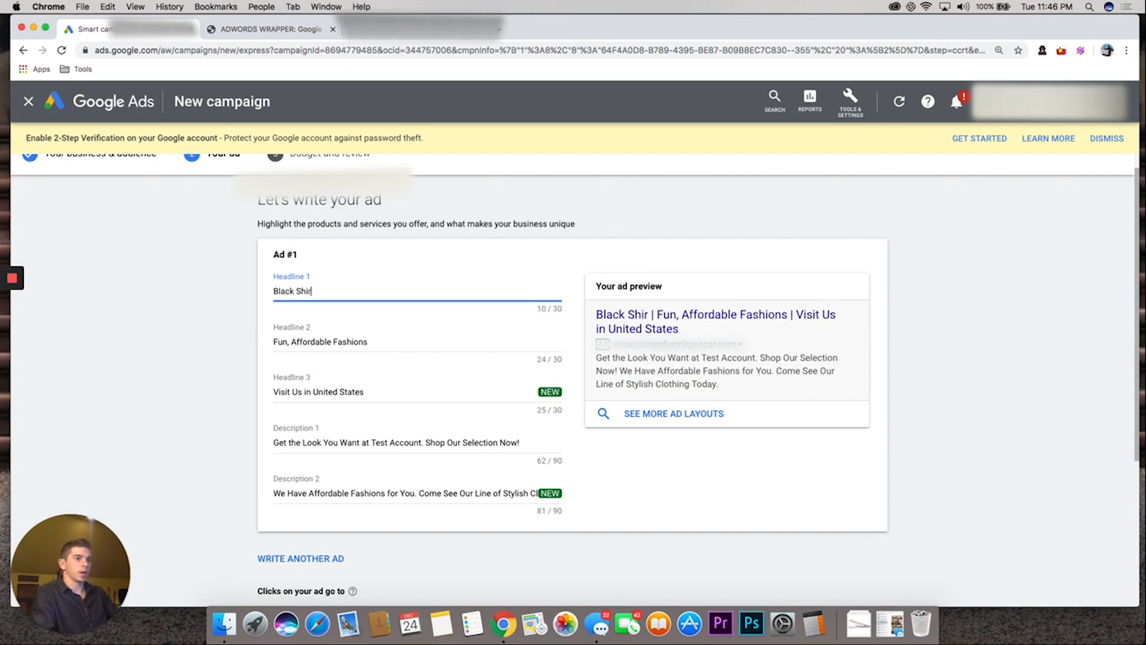
type("t Comp[")
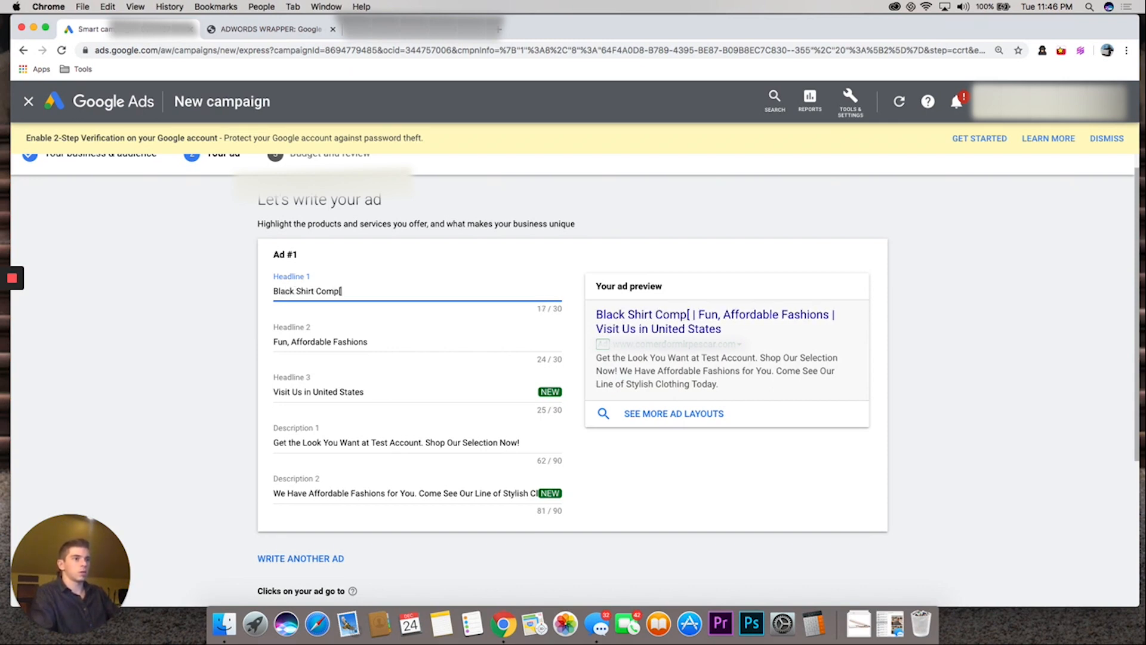
key("BackSpace")
type("any")
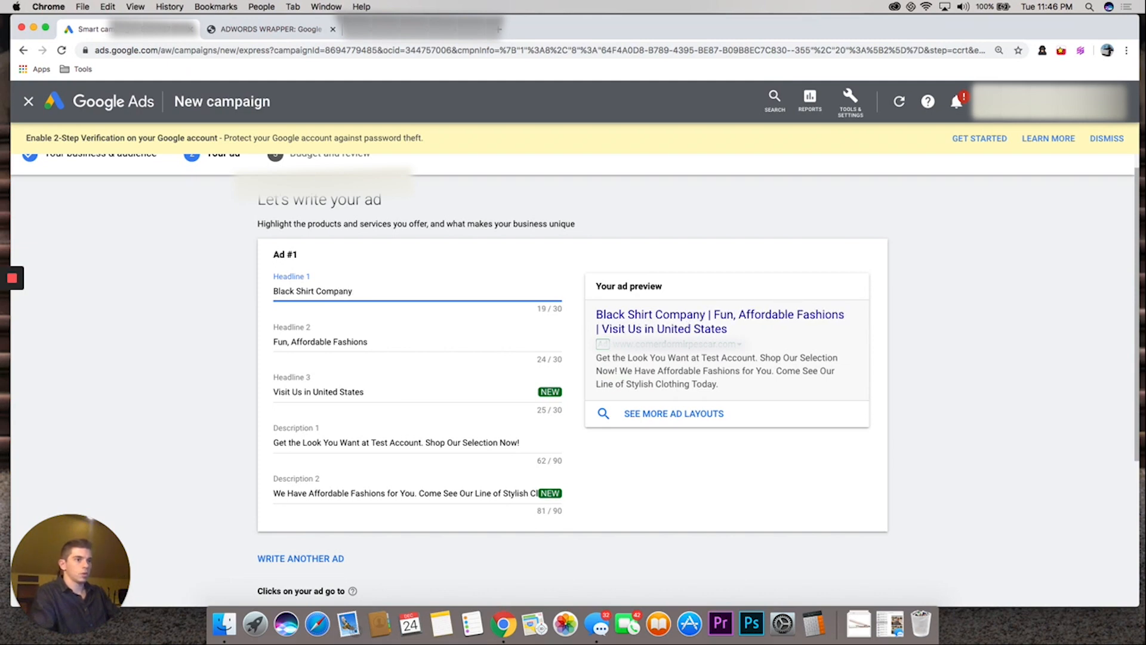
key("Tab")
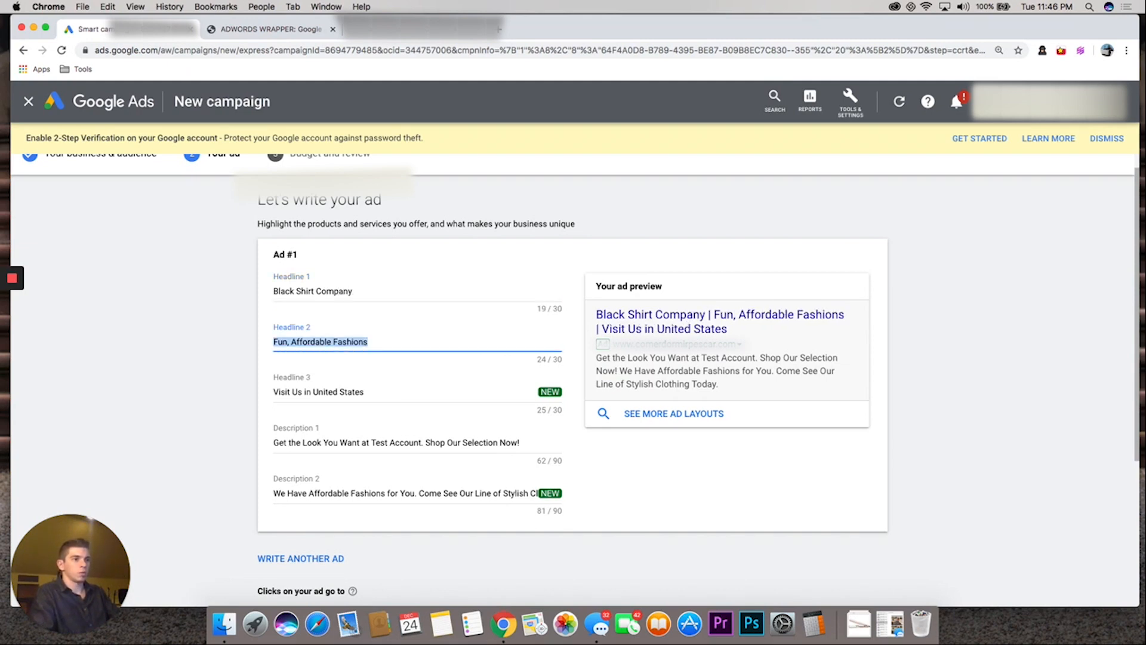
Change Headline 2 of the ad to "Fun, Affordable Fashion Nope"
key("Right")
key("BackSpace")
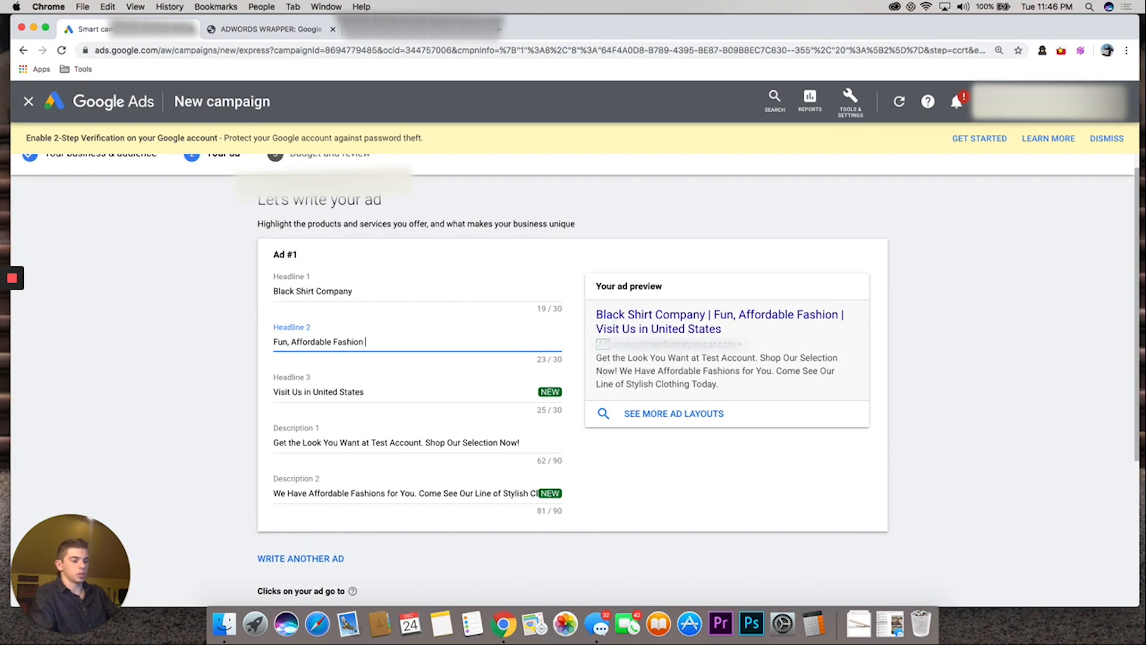
type("N")
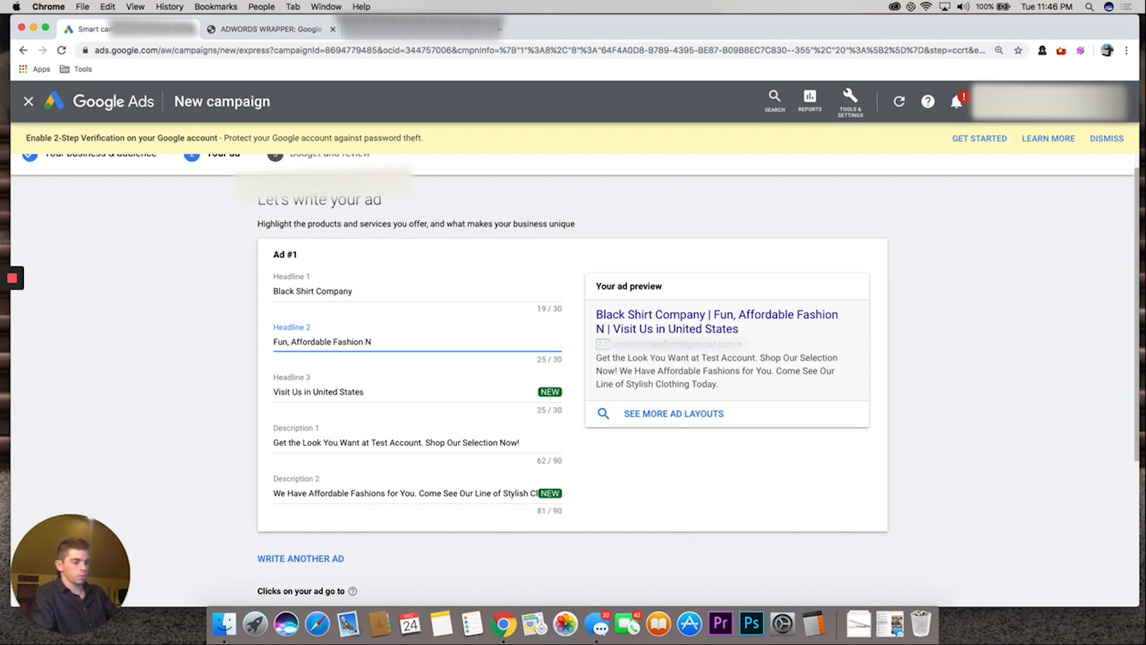
type("ope")
key("Tab")
Change Headline 3 of the ad to "Visit Us in the planet"
key("Right")
key("BackSpace")
key("BackSpace")
key("BackSpace")
key("BackSpace")
key("BackSpace")
key("BackSpace")
key("BackSpace")
key("BackSpace")
key("BackSpace")
key("BackSpace")
key("BackSpace")
key("BackSpace")
key("BackSpace")
type("the planet")
key("Tab")
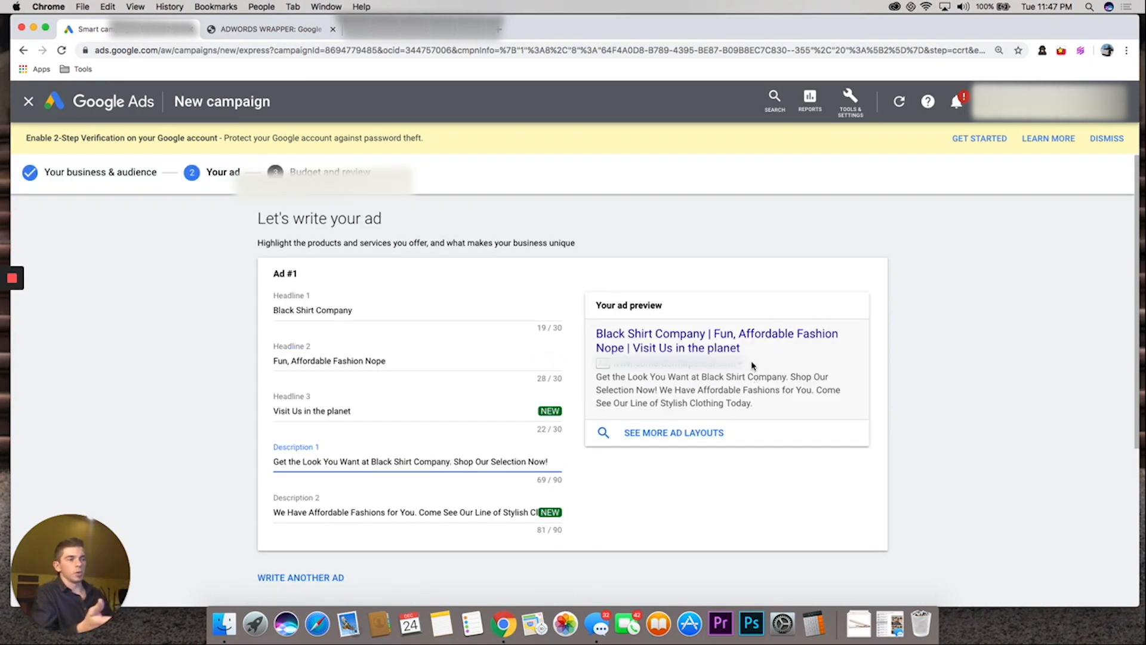
Accept the ad with its suggested descriptions and continue without entering the optional phone number
scroll(391, 448, "down", 3)
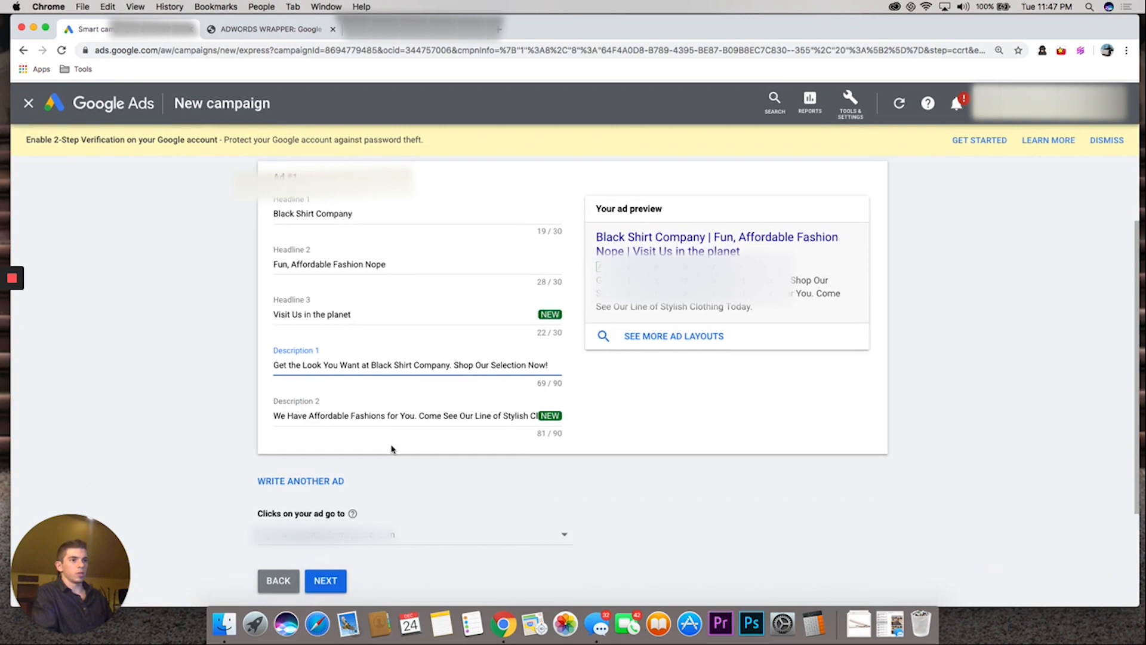
scroll(388, 471, "down", 4)
left_click(327, 464)
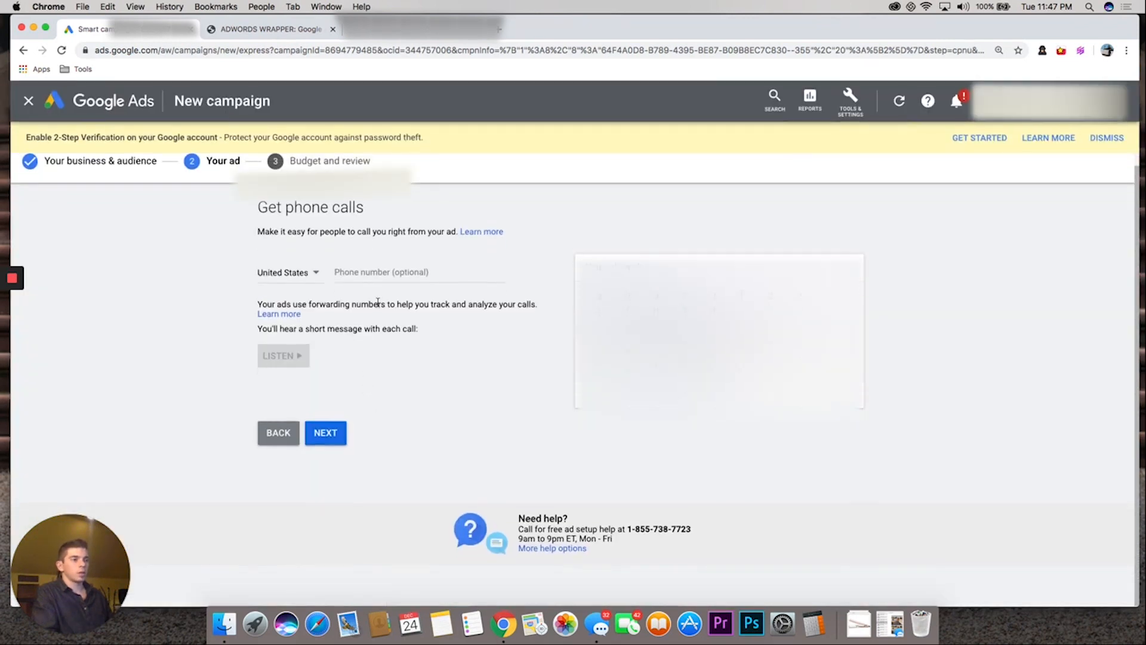
left_click(338, 441)
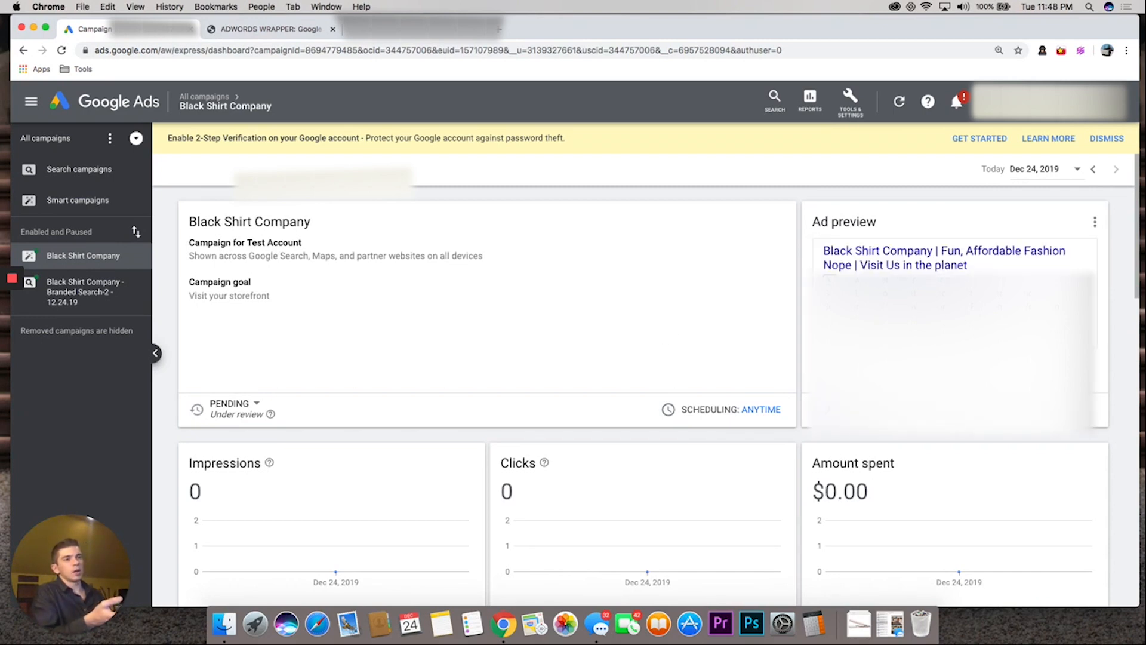
Review the Smart campaign's dashboard, including search phrases, budget, locations and product settings, and return to the list of all campaigns
scroll(399, 366, "down", 3)
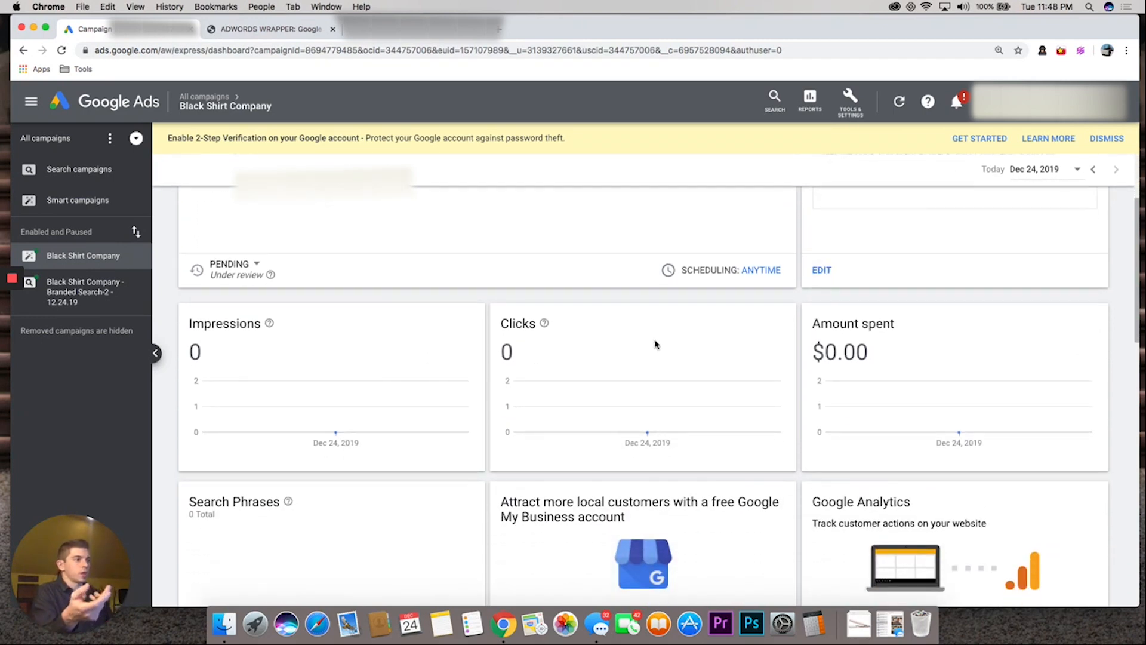
scroll(875, 348, "down", 3)
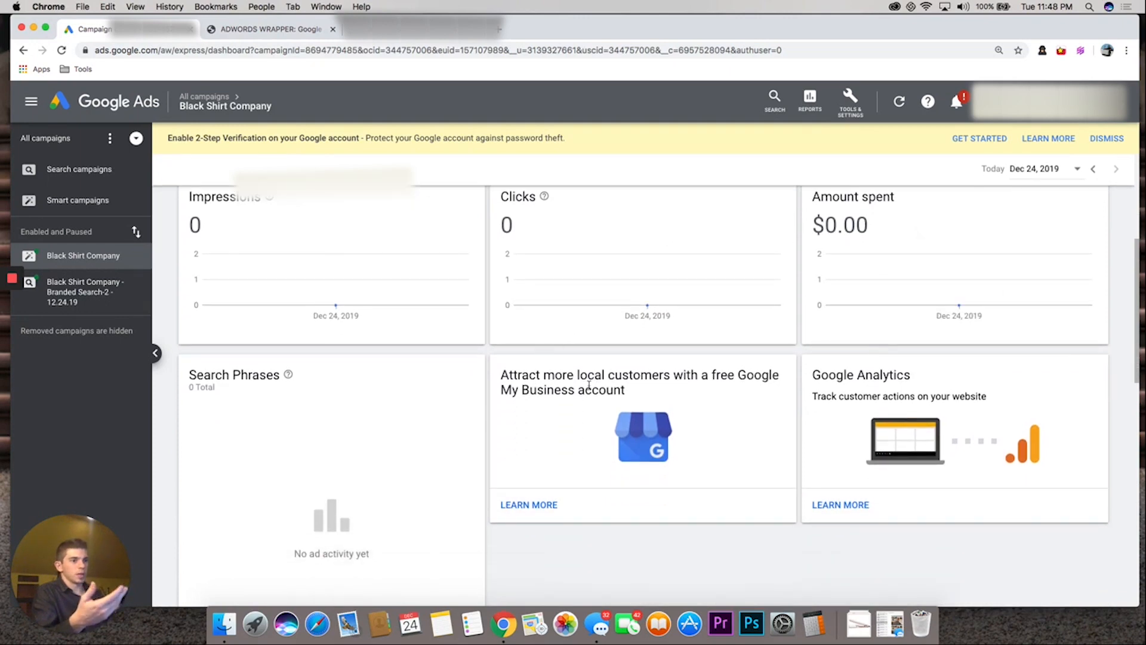
scroll(590, 384, "down", 2)
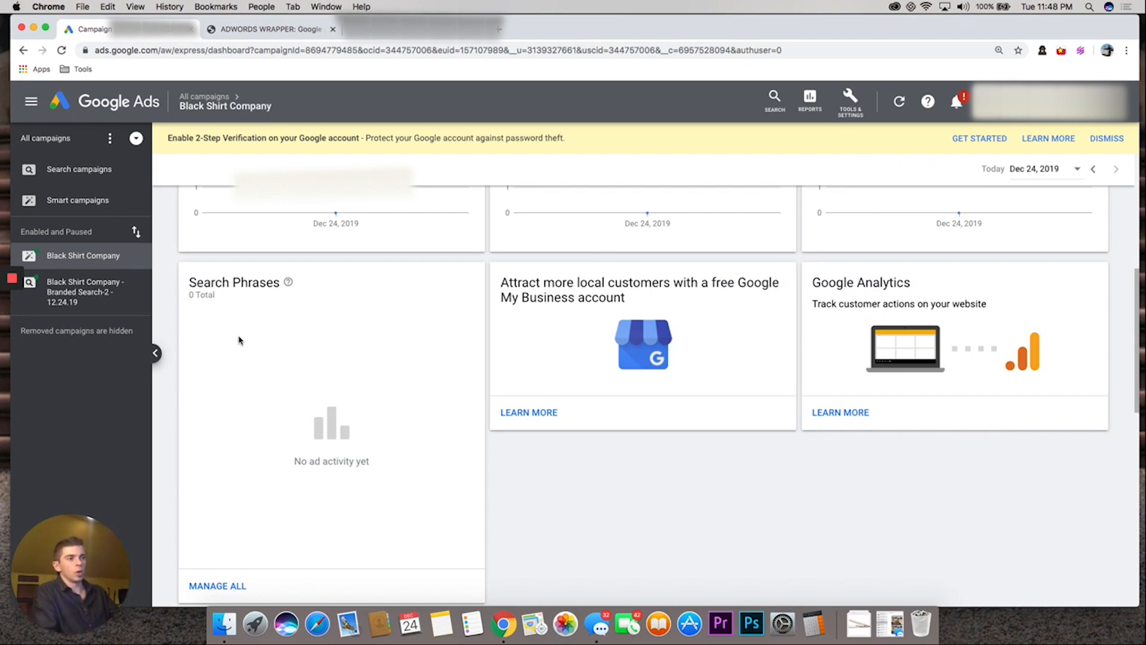
scroll(239, 340, "down", 10)
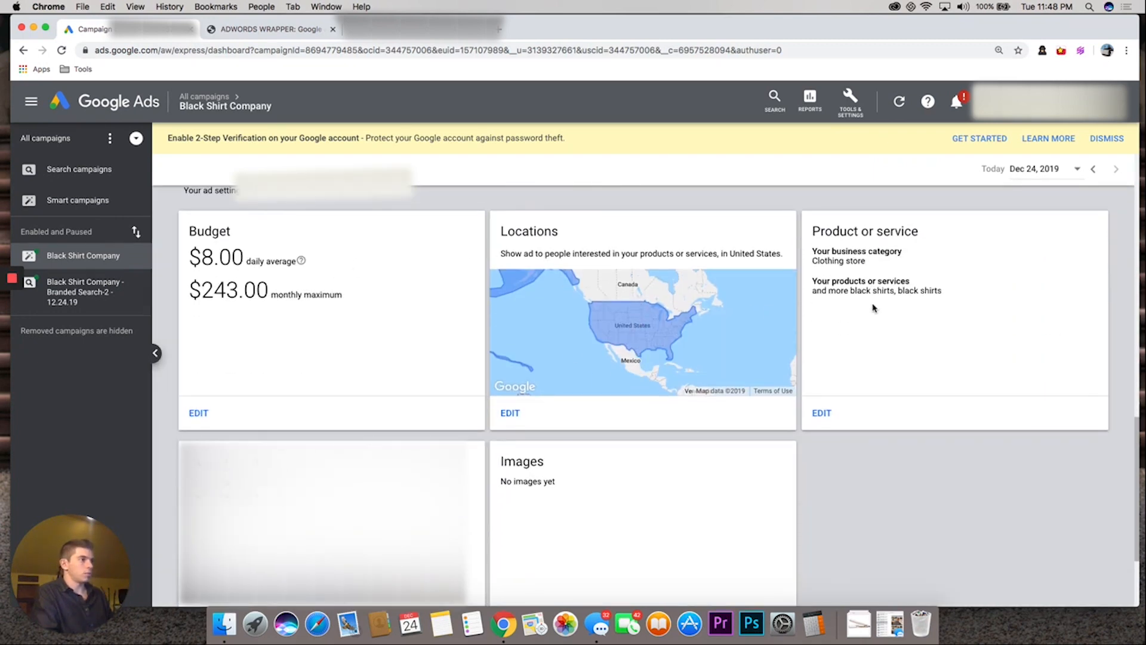
scroll(555, 429, "down", 3)
scroll(587, 364, "down", 2)
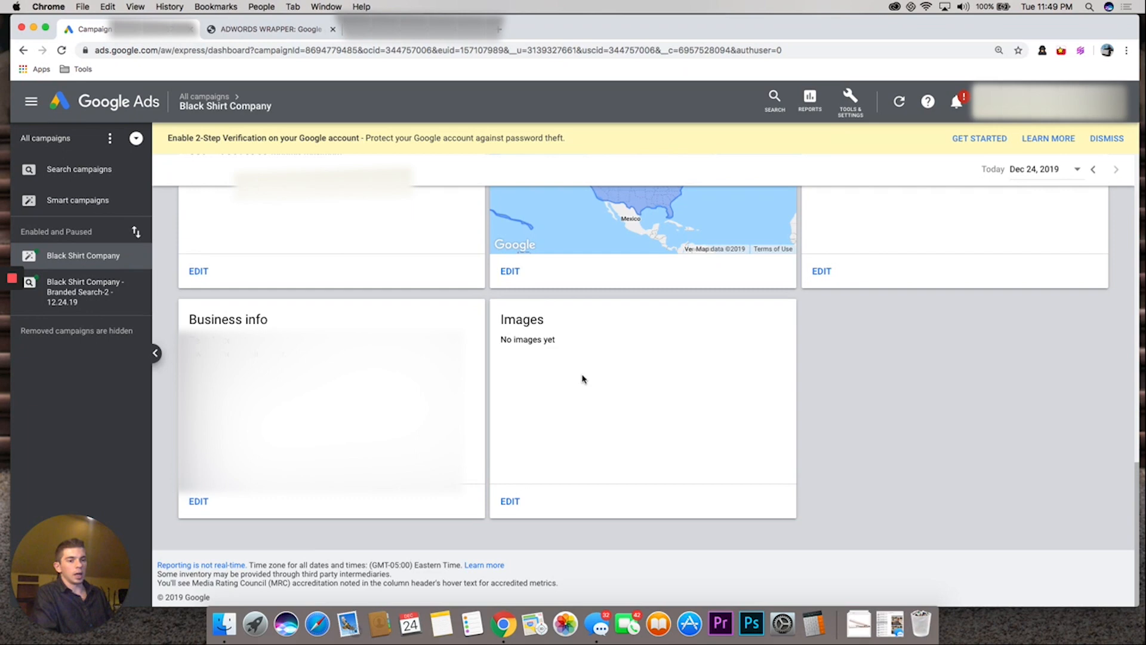
left_click(202, 96)
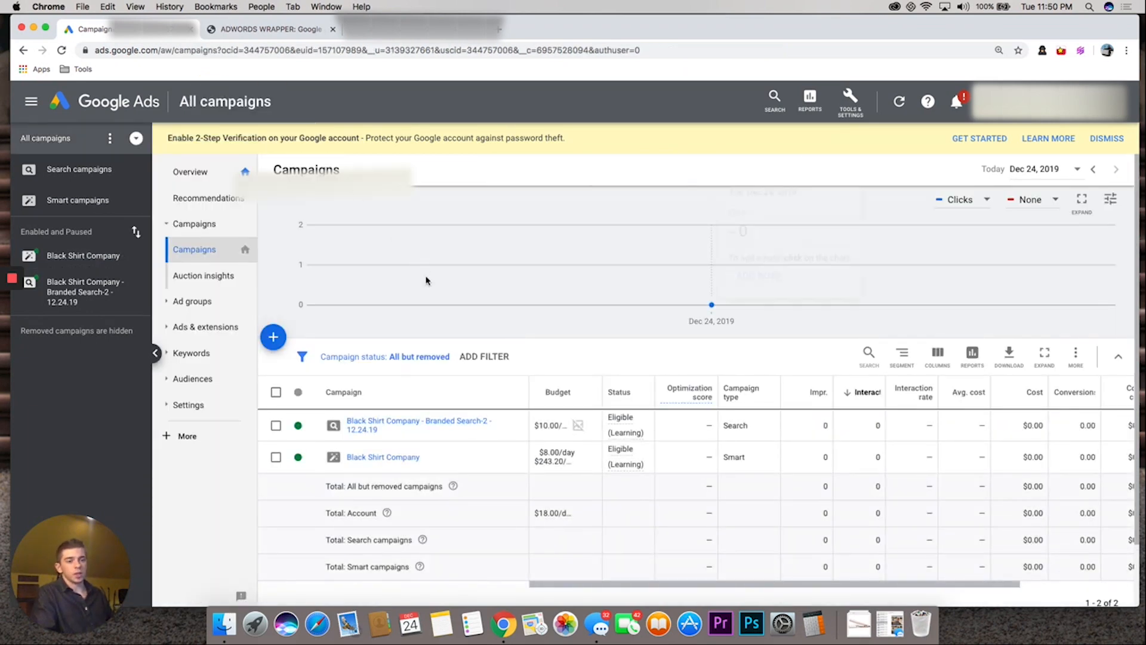